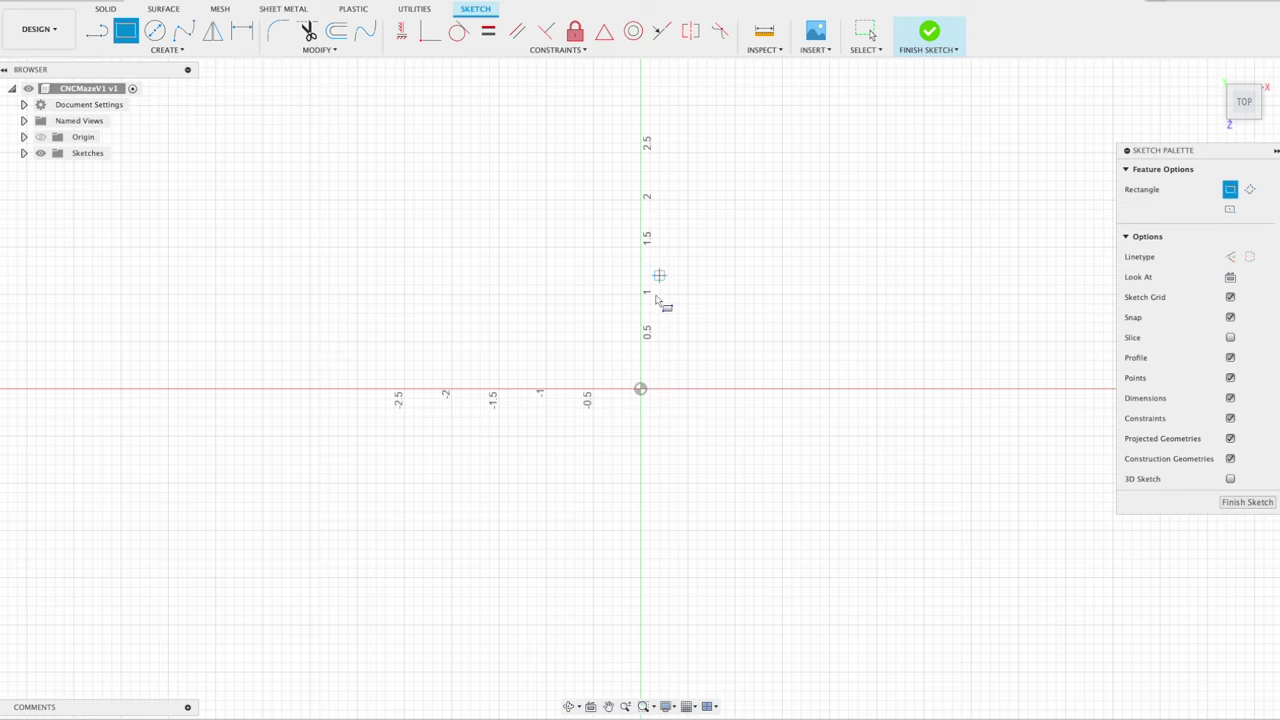
- Draw a 4 by 3 in rectangle from the origin and extrude it into a solid plate
key(Return)
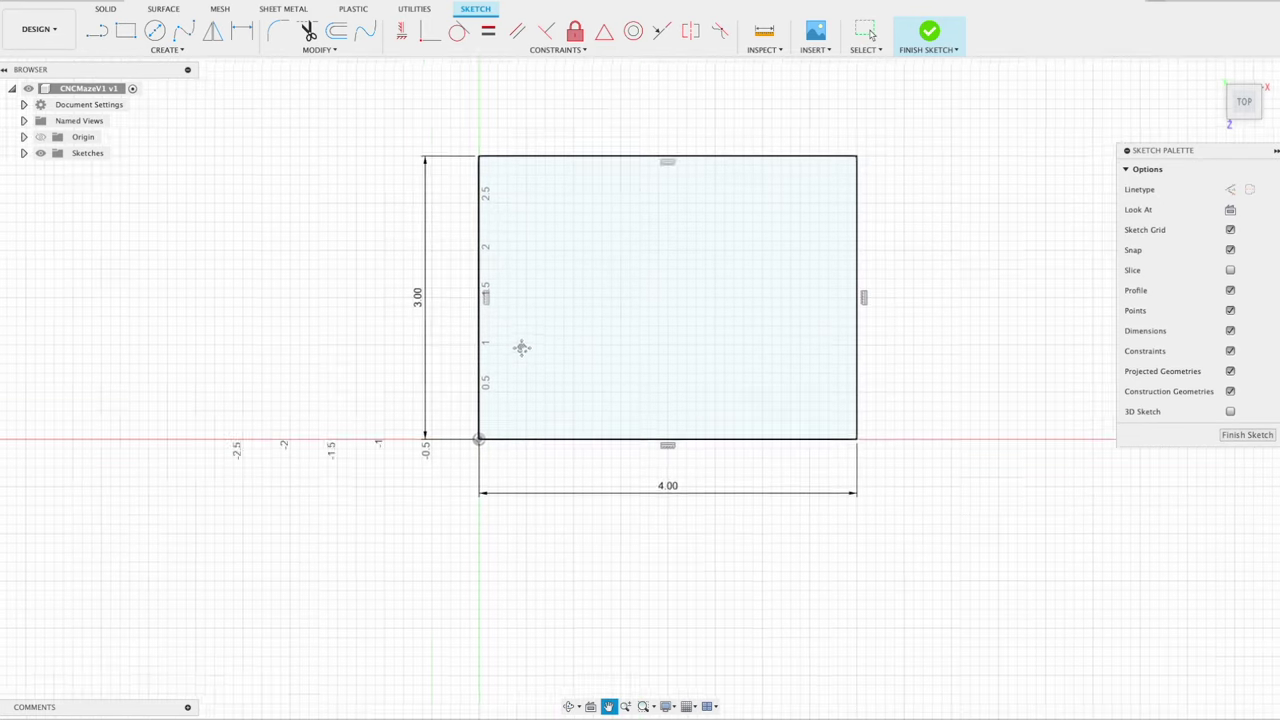
key(e)
double_click(1185, 271)
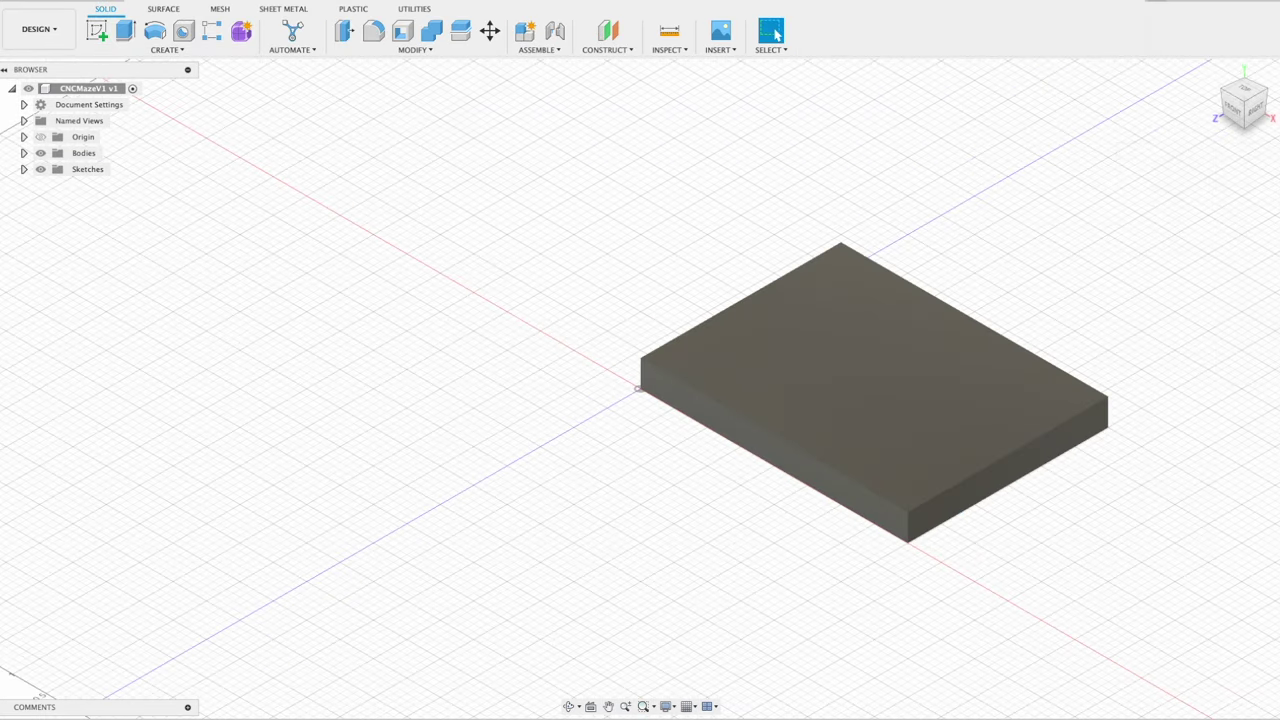
- Sketch on the plate's upper face an outline offset 0.1 in inward from its edges, and finish the sketch
click(850, 360)
click(96, 32)
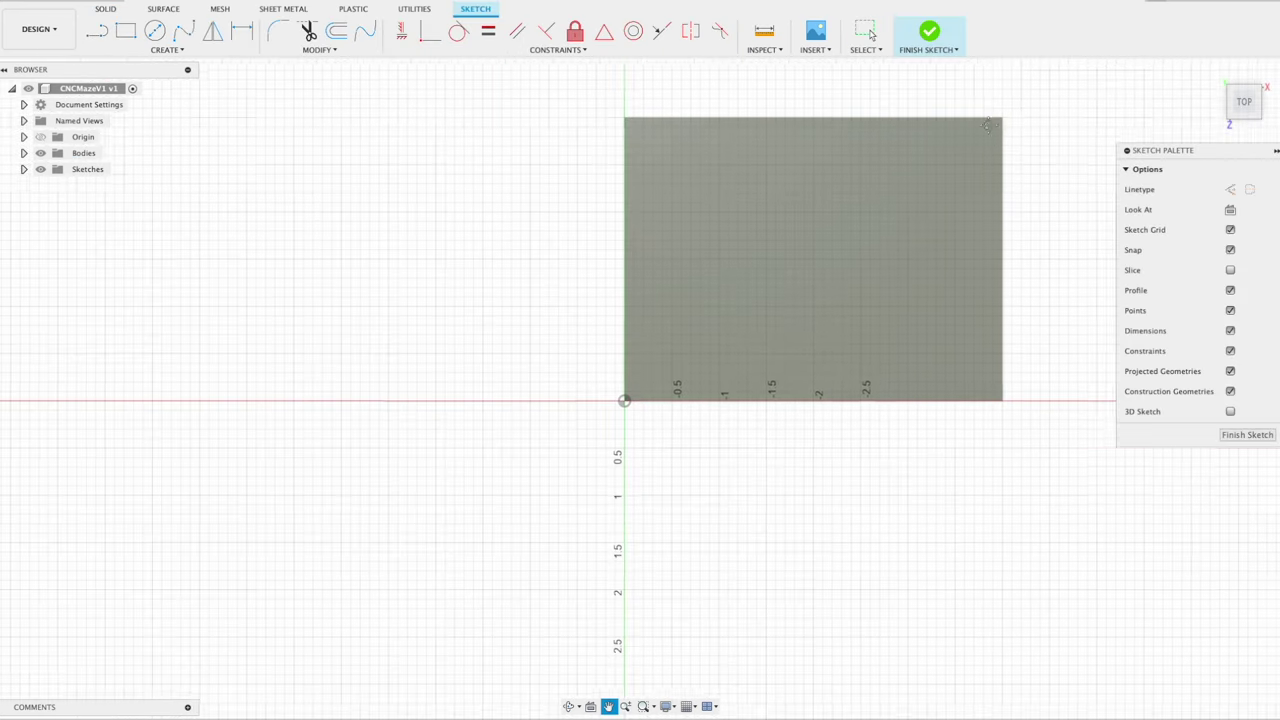
key(r)
click(336, 31)
click(446, 304)
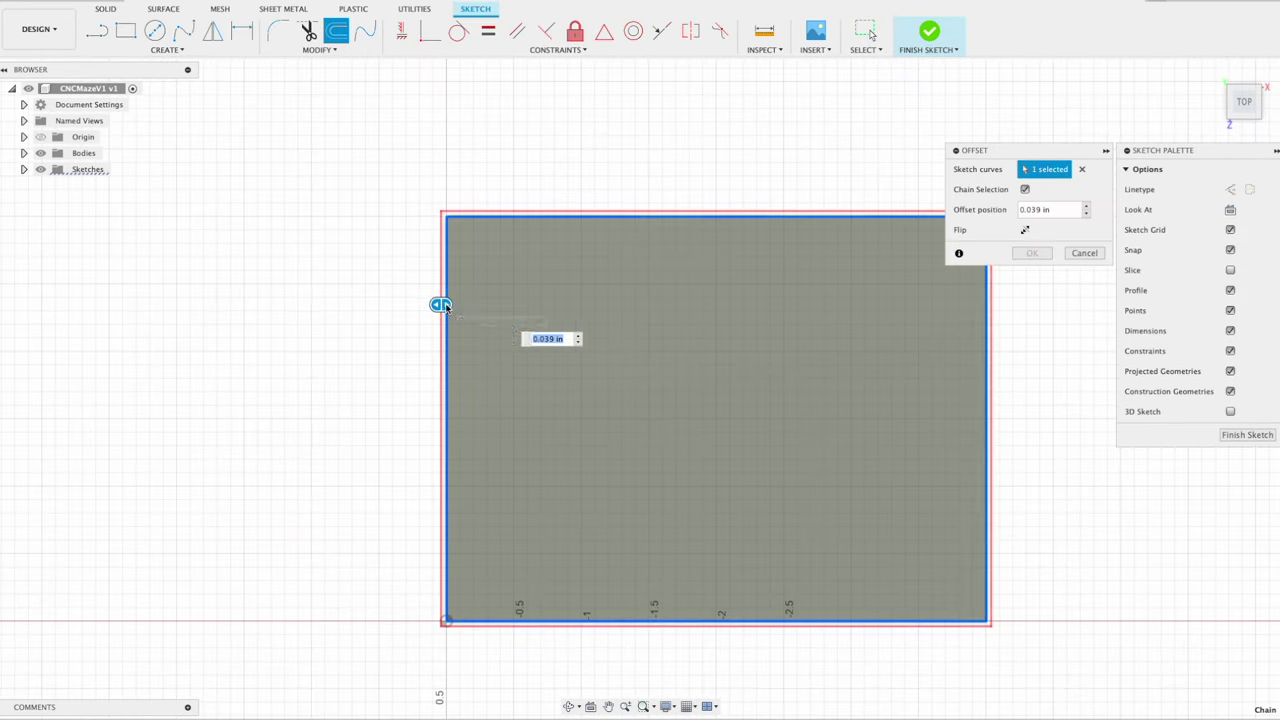
drag(446, 304, 458, 304)
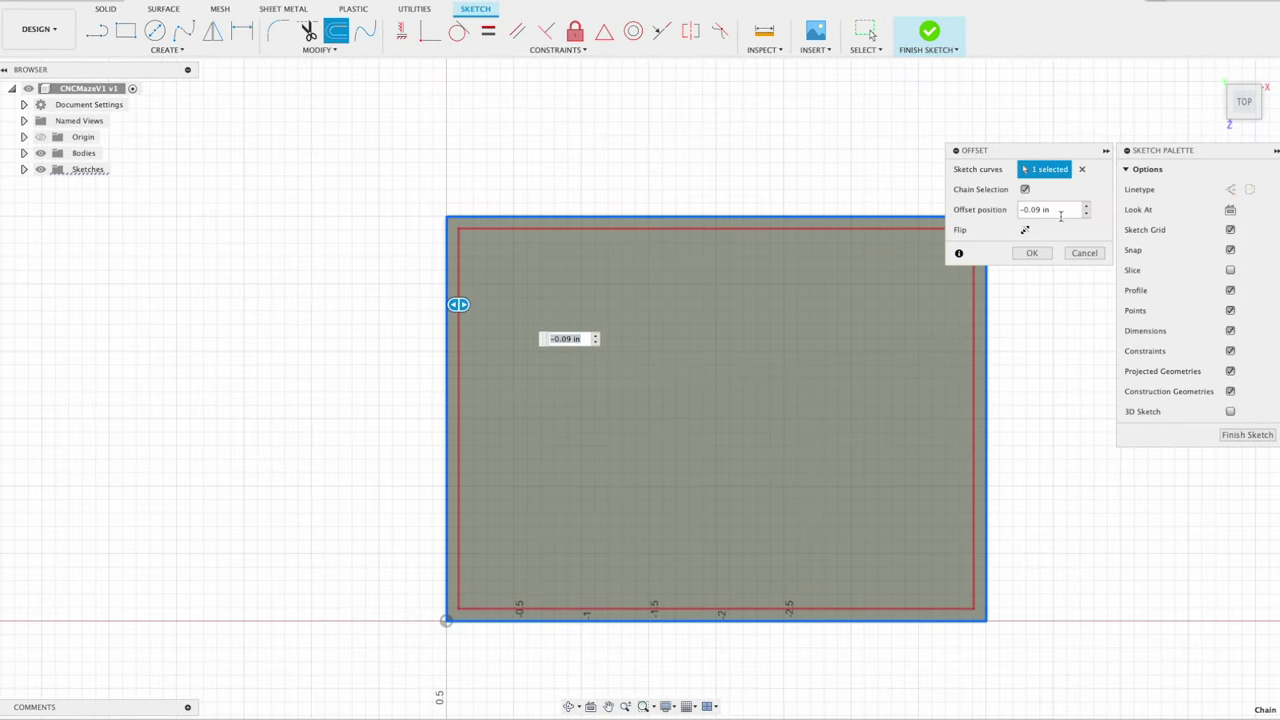
click(1061, 216)
text(-.1)
key(Return)
click(929, 35)
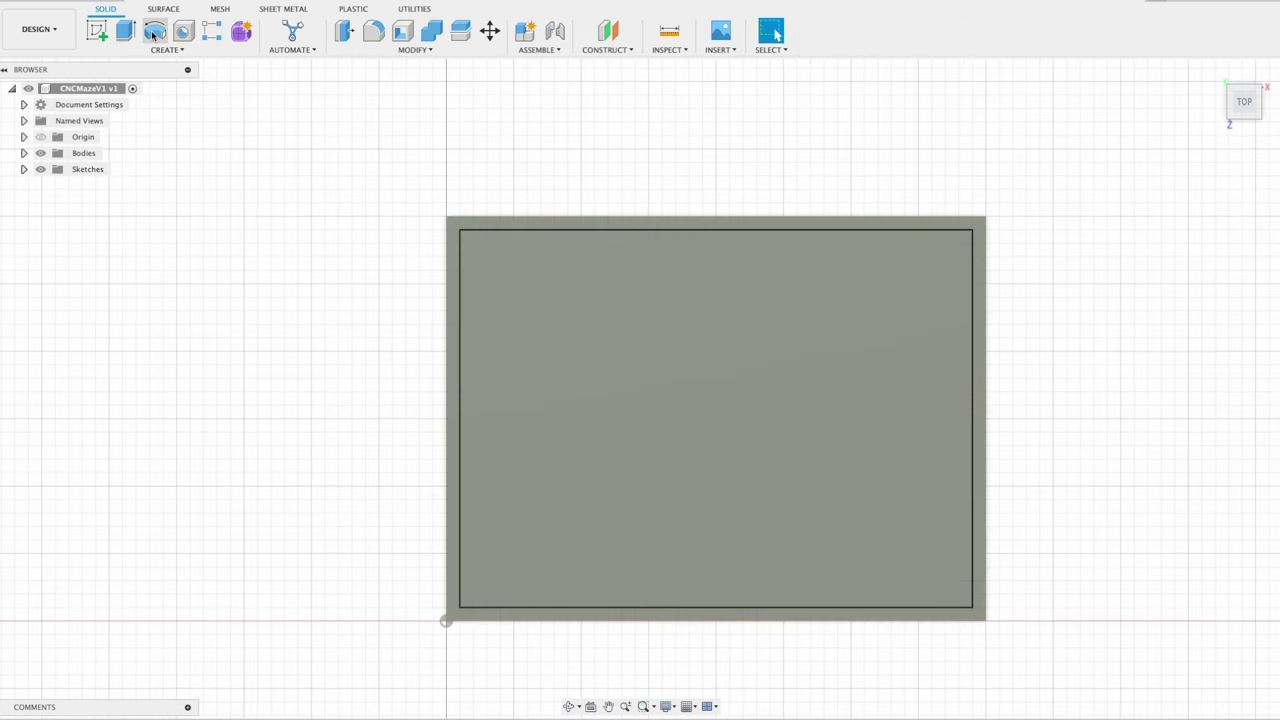
- Extrude the inner rectangle -0.15 in as a cut to recess the plate inside its rim
key(e)
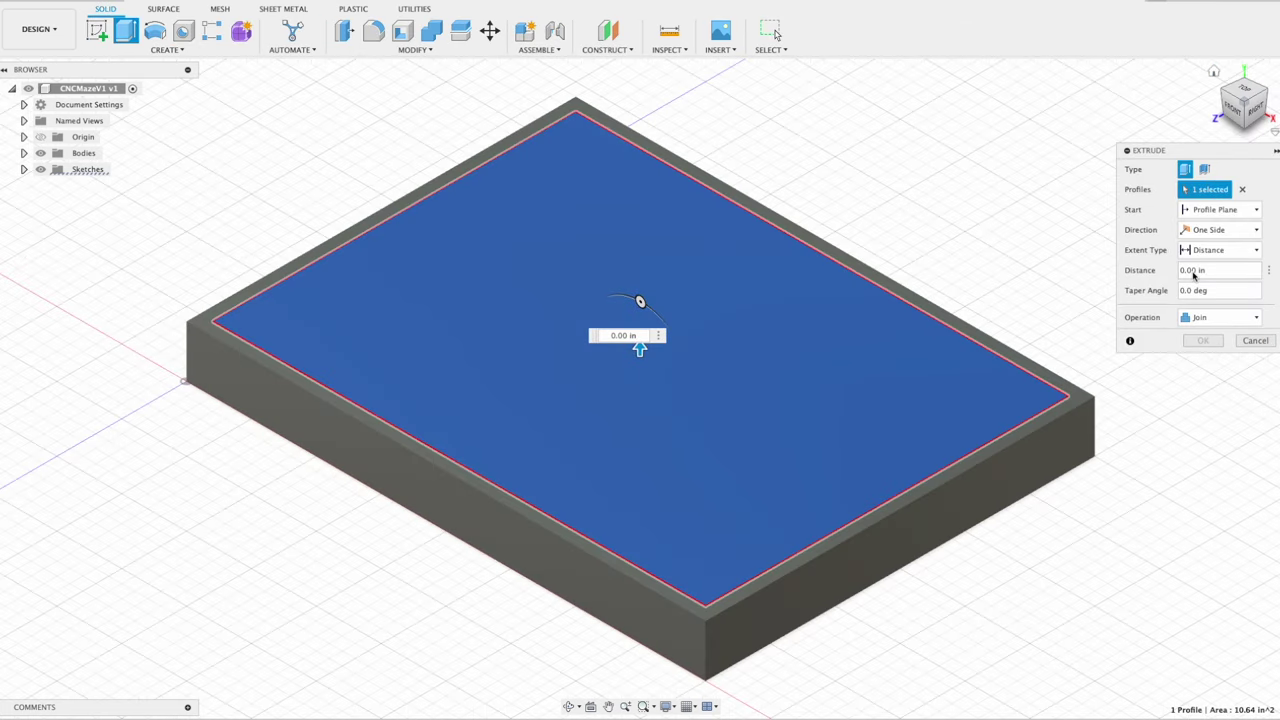
text(0.15)
click(1220, 317)
click(1200, 349)
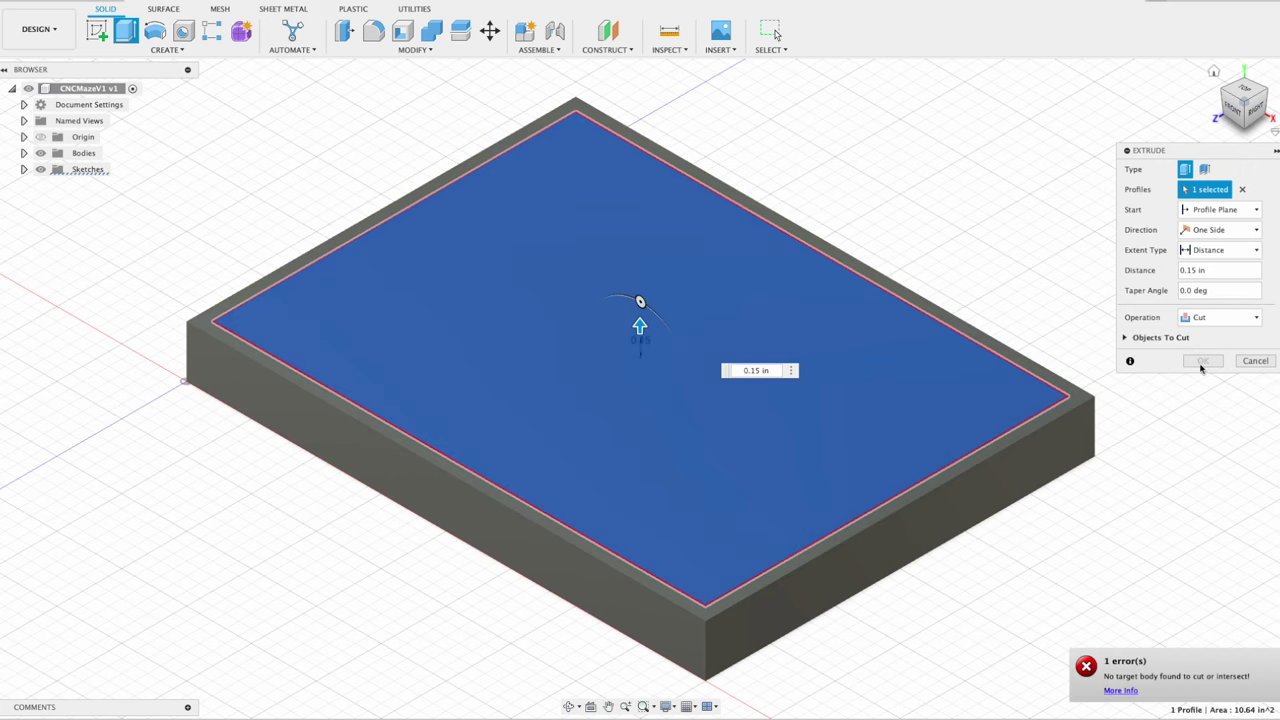
click(743, 371)
text(-)
click(1205, 360)
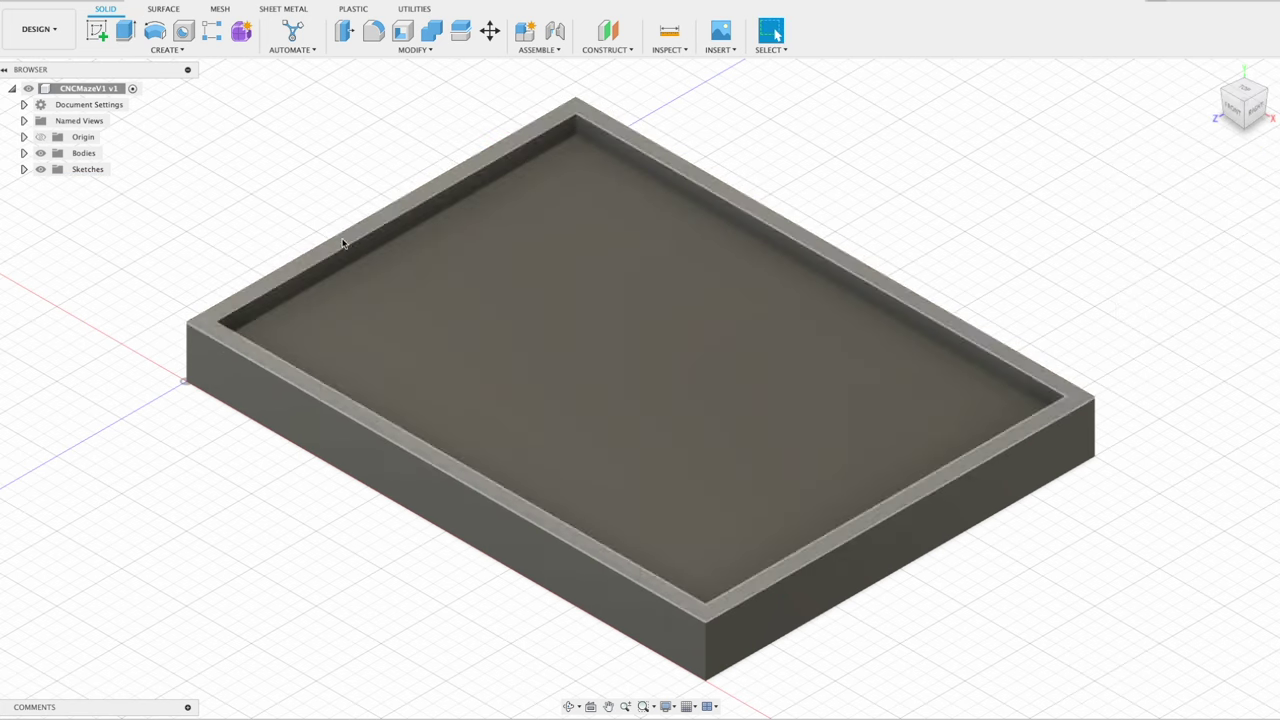
- Start a sketch on the recess floor and draw connected rectangles for the corridors along the left side of the maze
click(400, 300)
click(124, 30)
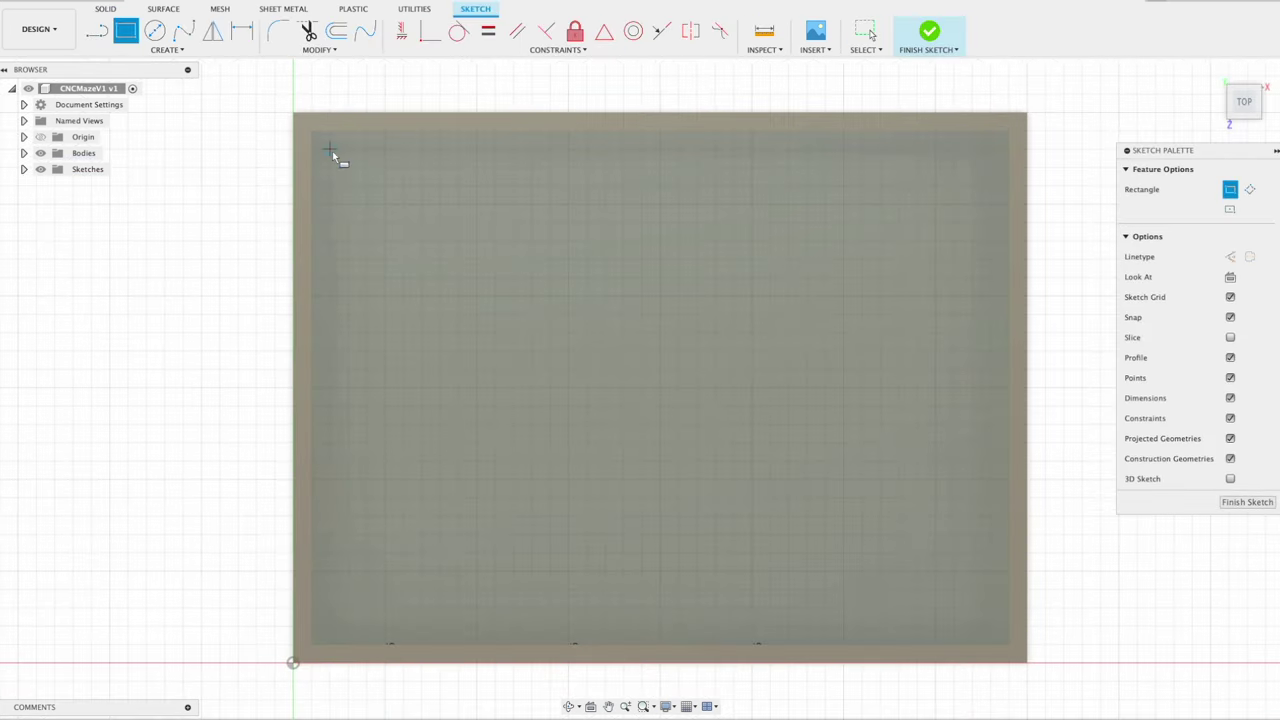
click(387, 610)
click(348, 607)
click(493, 572)
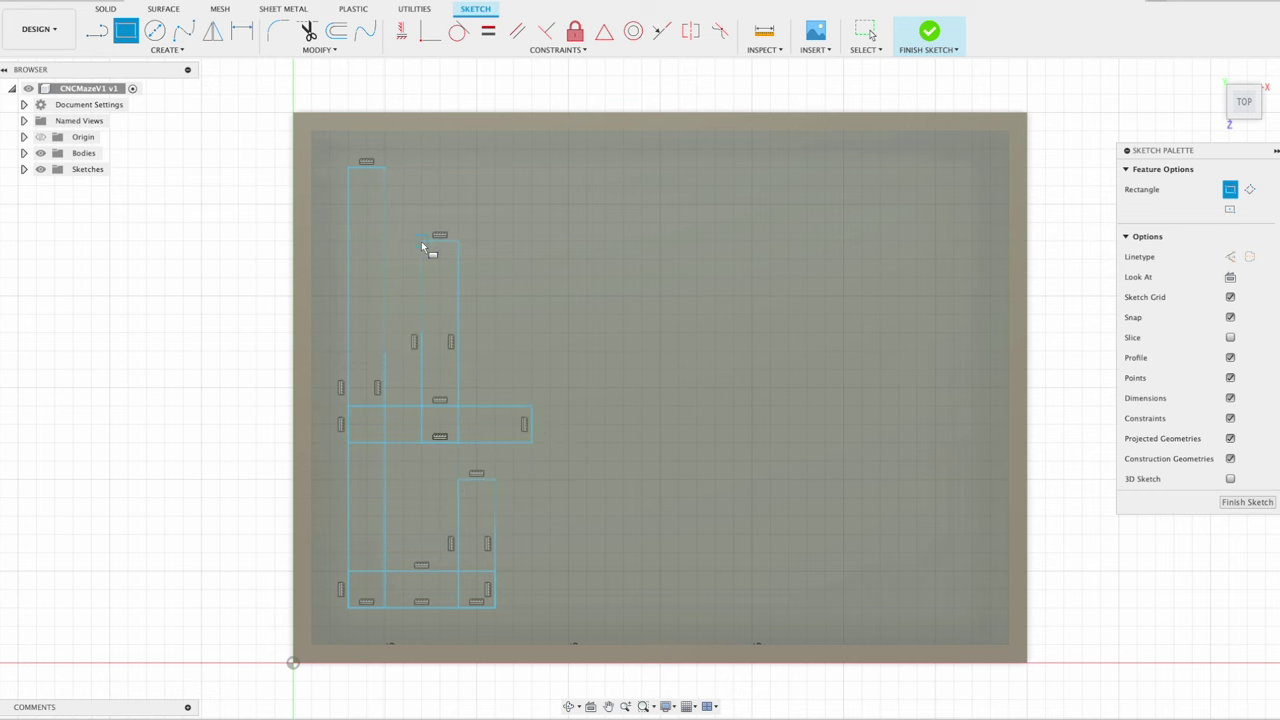
- Draw the connecting corridor rectangles in the left half of the maze, including a 0.2 in wide vertical one reaching down near the lower edge
click(491, 174)
click(494, 170)
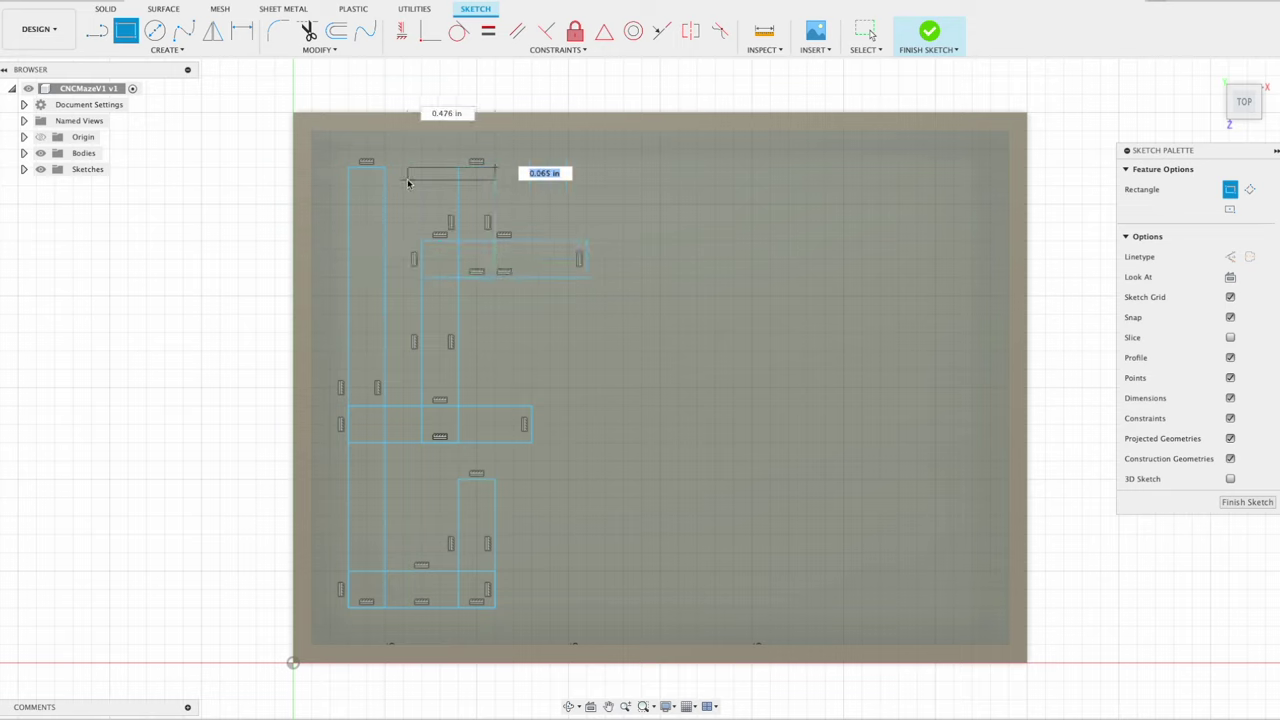
click(549, 442)
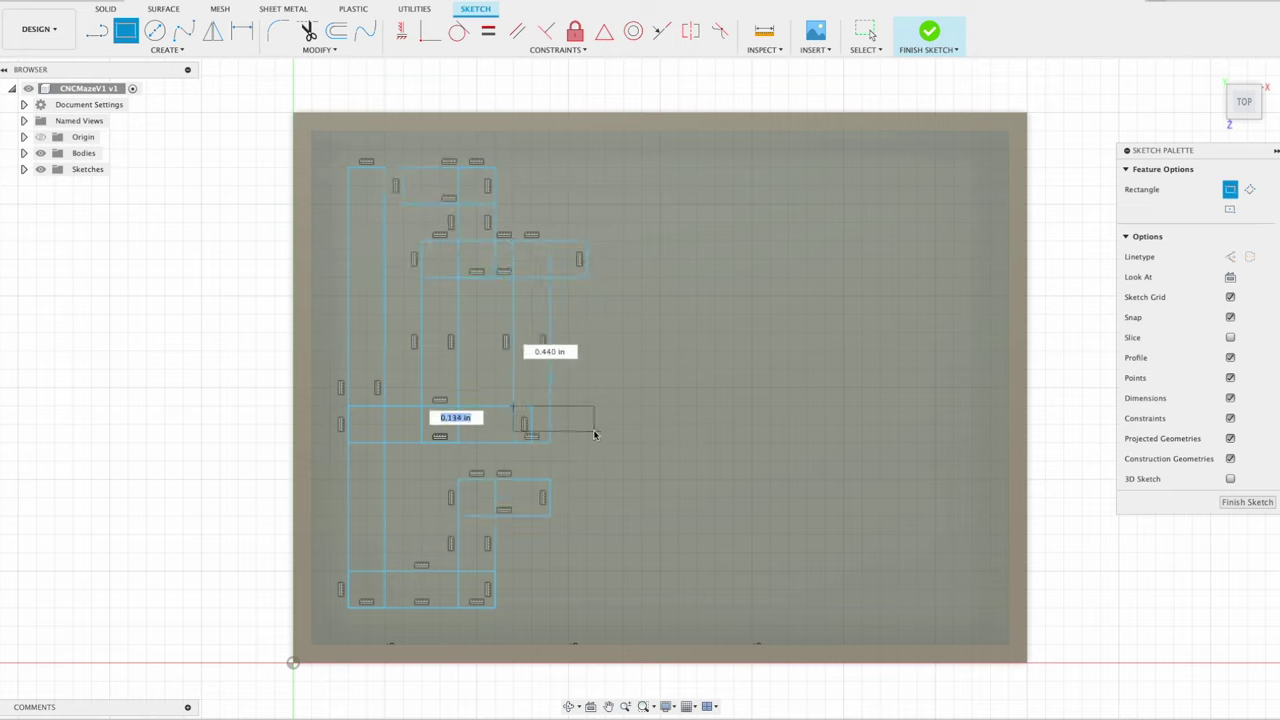
click(560, 614)
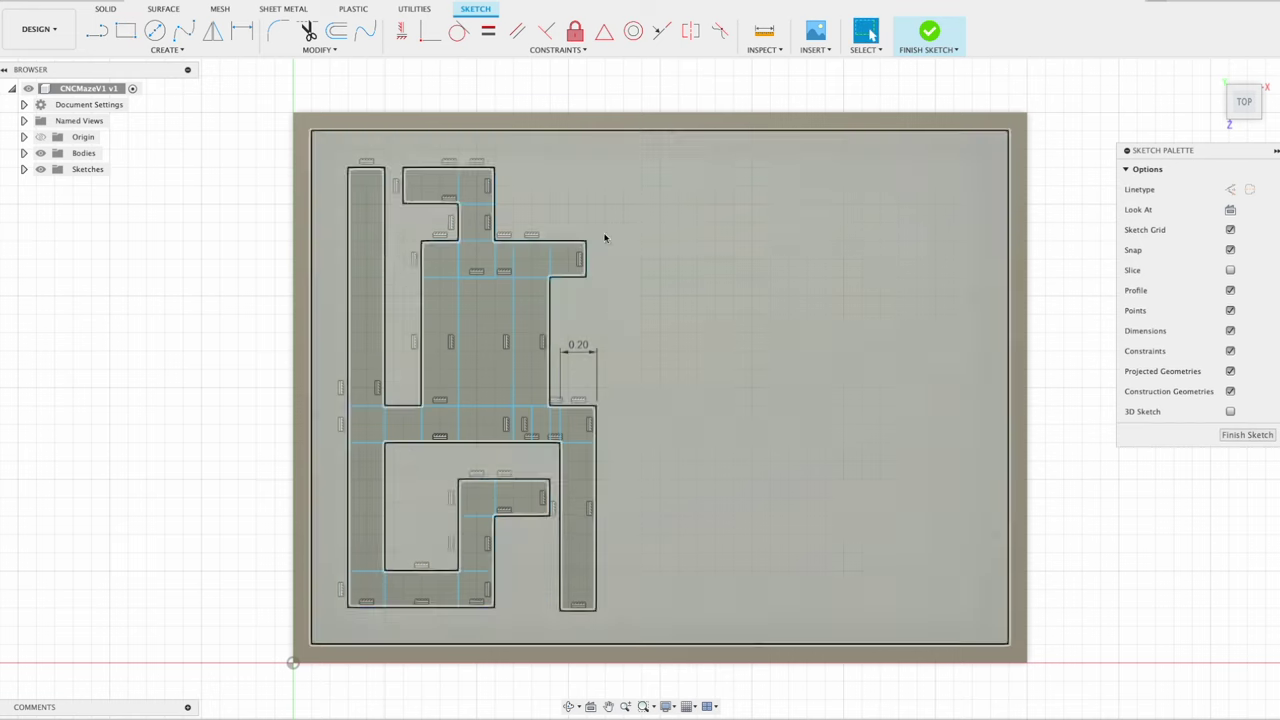
click(550, 277)
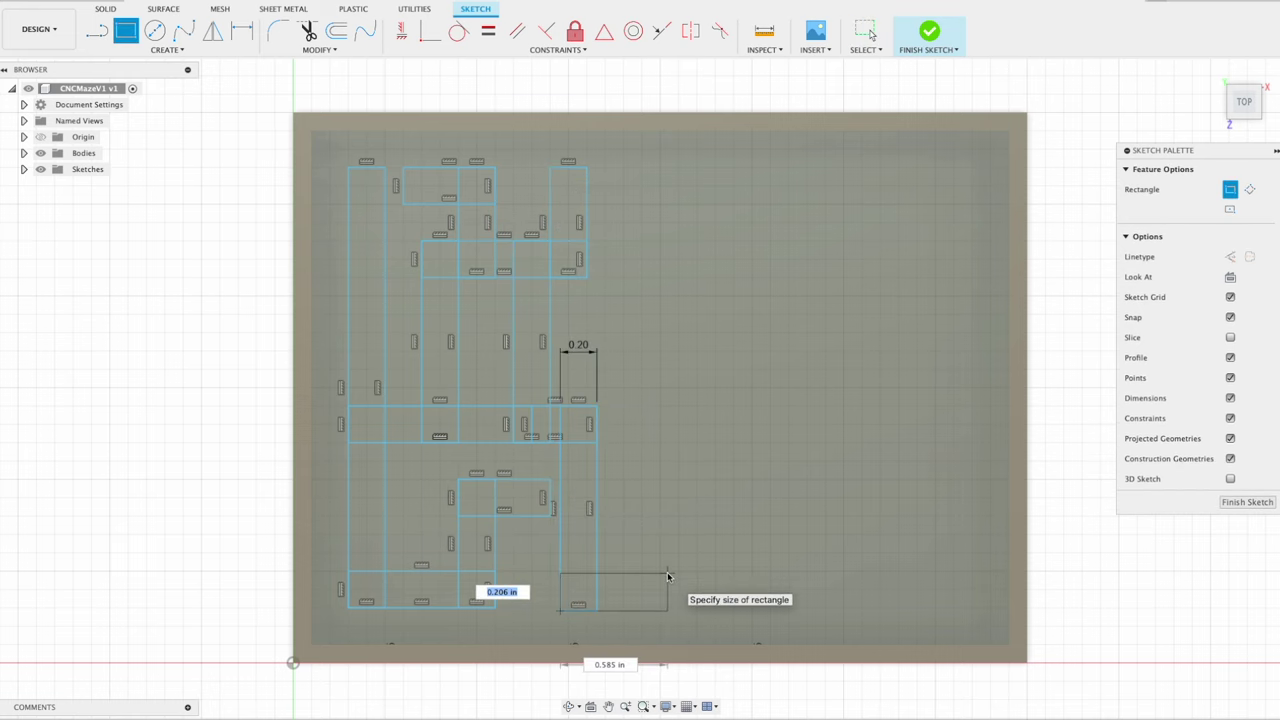
- Add a 0.2 in high corridor at the lower centre, a 0.2 in wide vertical from its right end, and a 0.2 in arm leftward from the top
click(668, 575)
text(.2)
key(Return)
click(132, 34)
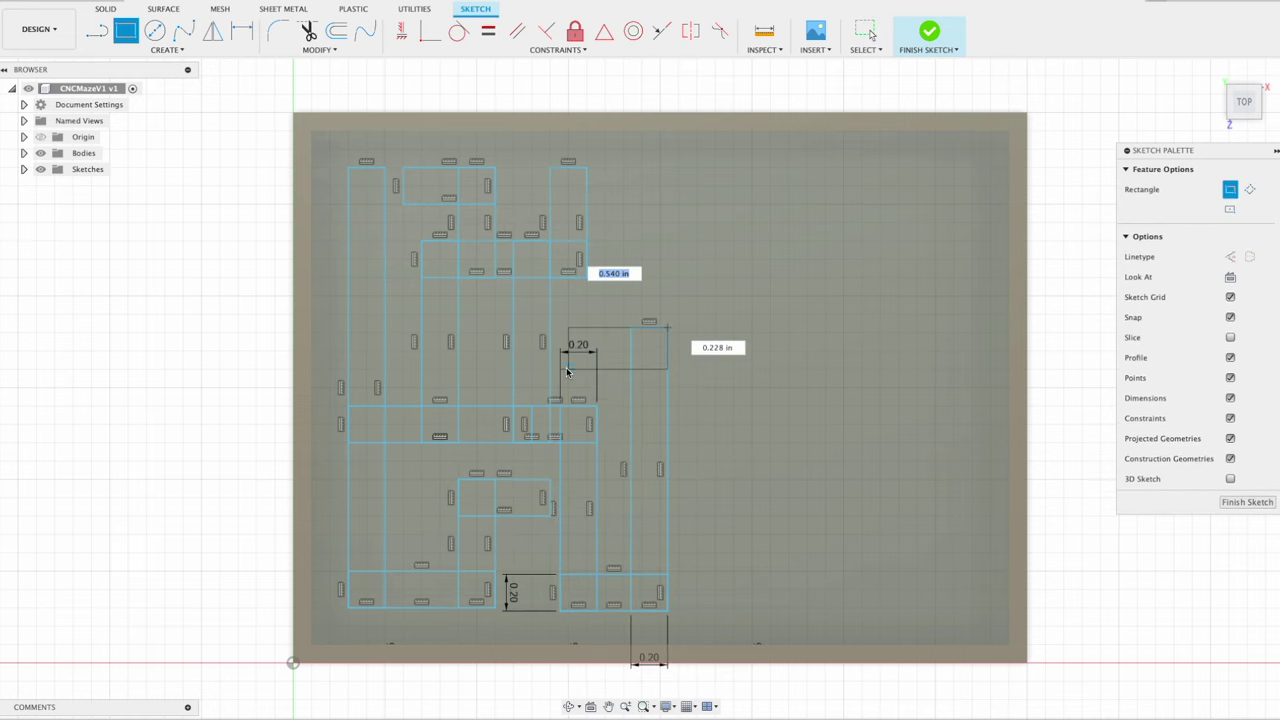
key(Tab)
text(0.2)
key(Return)
- Draw a 0.2 in wide vertical corridor above that arm and two 0.2 in high corridors running rightward from the central vertical one
click(630, 363)
text(.2)
key(Return)
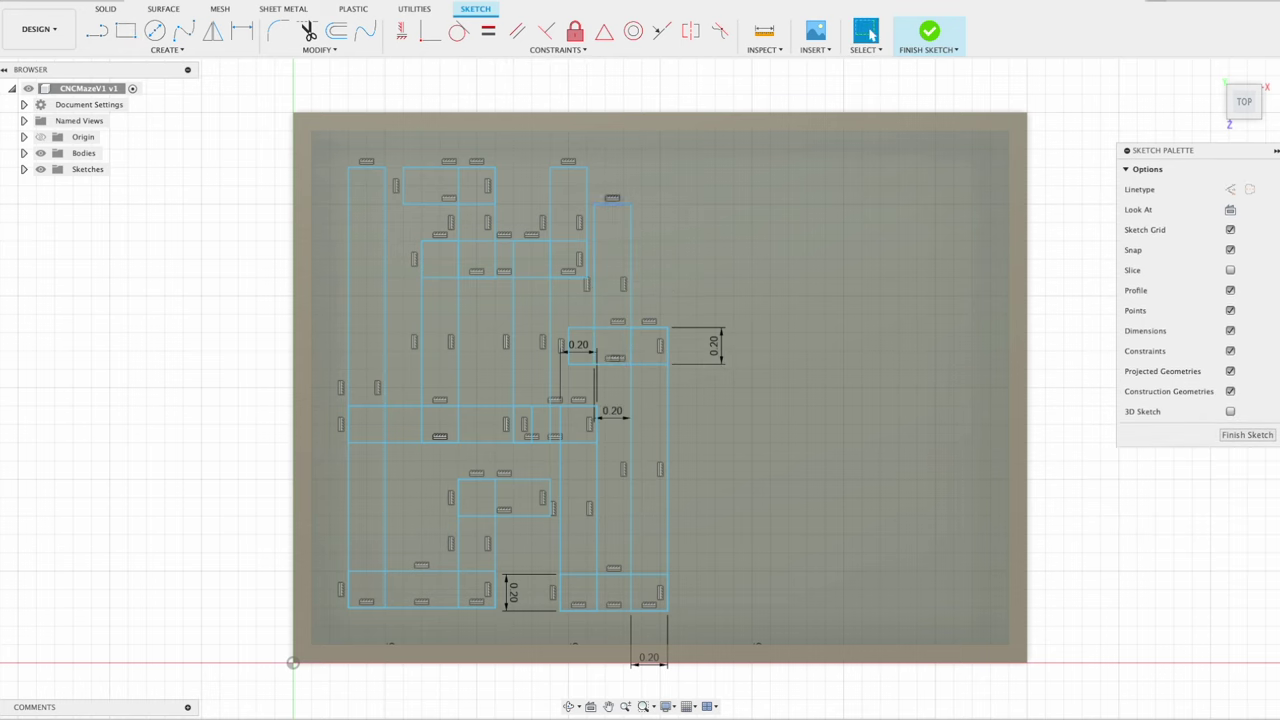
text(.2)
key(Return)
click(126, 31)
click(631, 534)
text(.2)
key(Return)
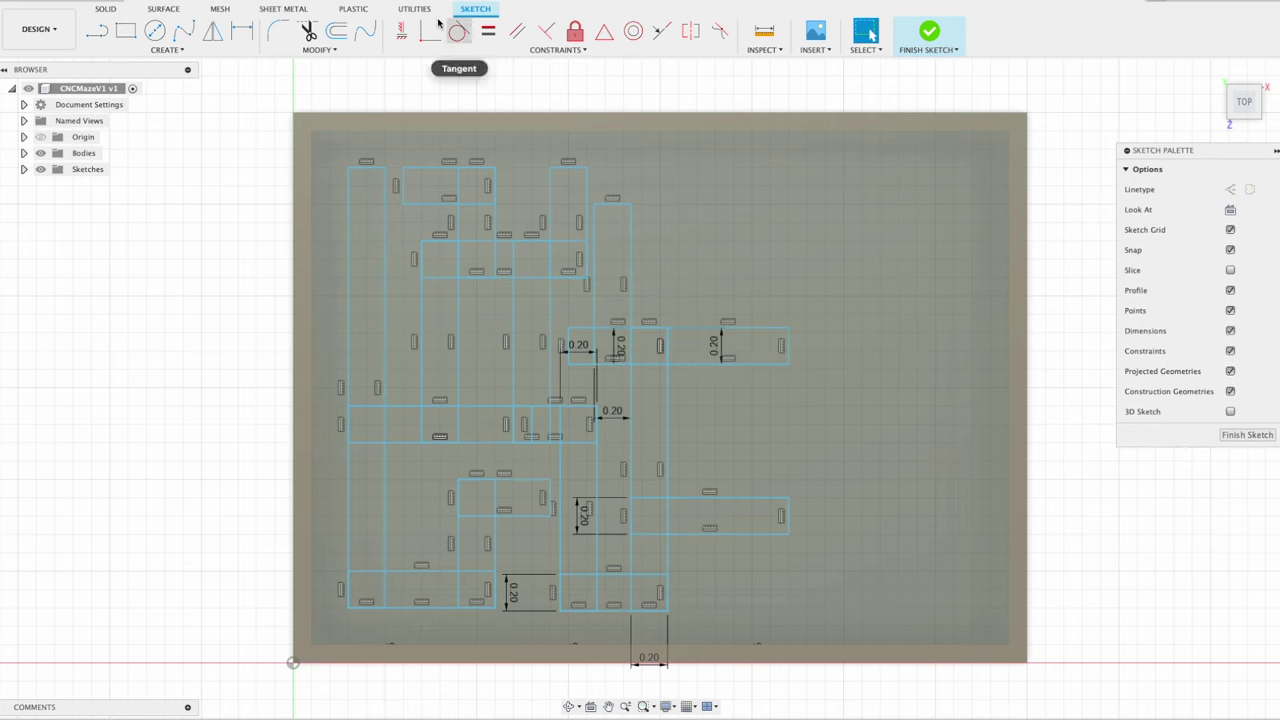
- Draw a vertical corridor rectangle near the recess's upper-right corner and a horizontal one running leftward from its lower end
click(126, 31)
click(972, 167)
click(935, 332)
click(972, 332)
double_click(862, 296)
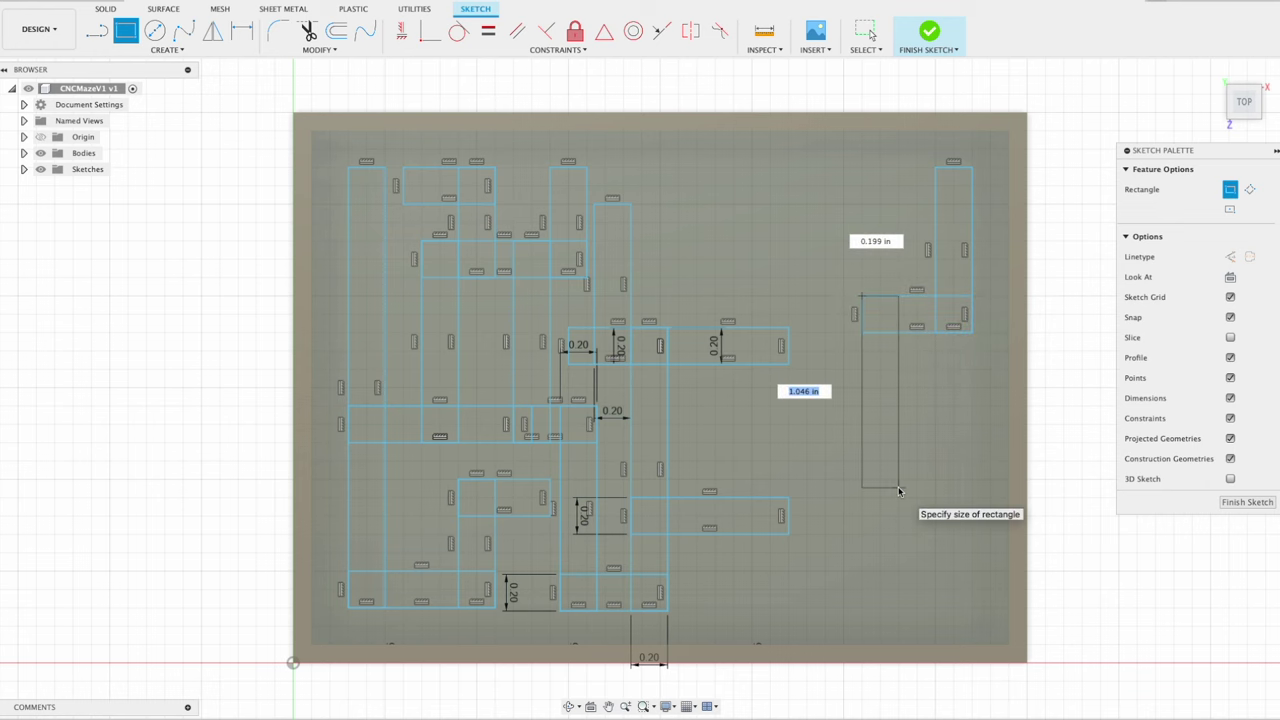
- Continue the right-hand path with a 0.2 in wide vertical rectangle downward and a 0.2 in high rectangle rightward from its lower end
key(Tab)
text(.2)
key(Return)
key(r)
click(862, 488)
text(0.2)
key(Return)
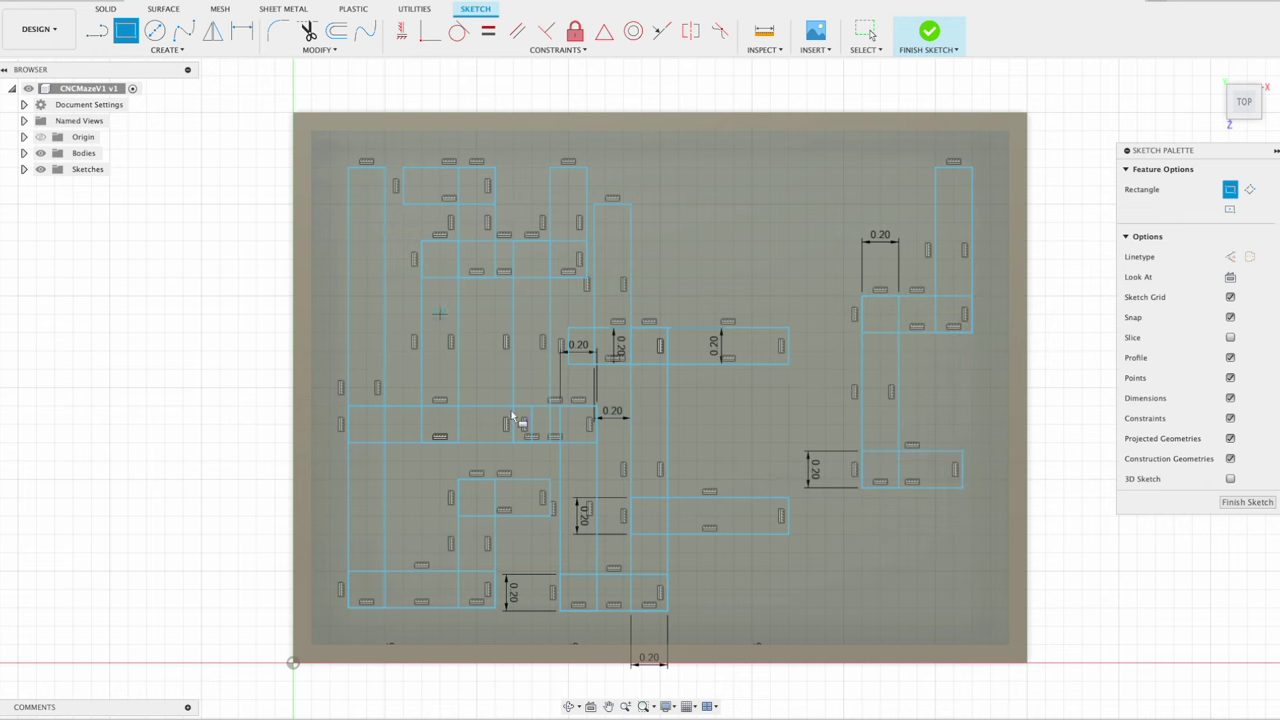
- Extend the lower central horizontal corridor rightward at 0.2 in height and draw a long vertical corridor from the upper edge down to it
text(0.2)
key(Return)
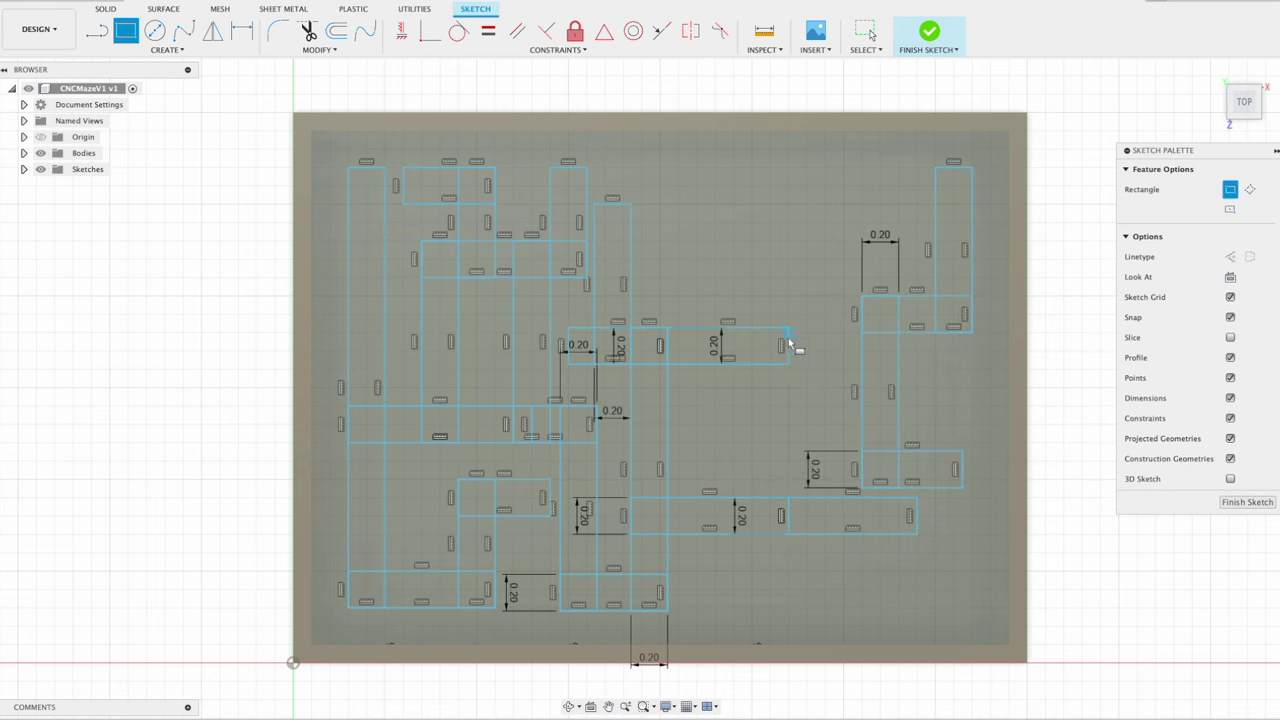
click(752, 168)
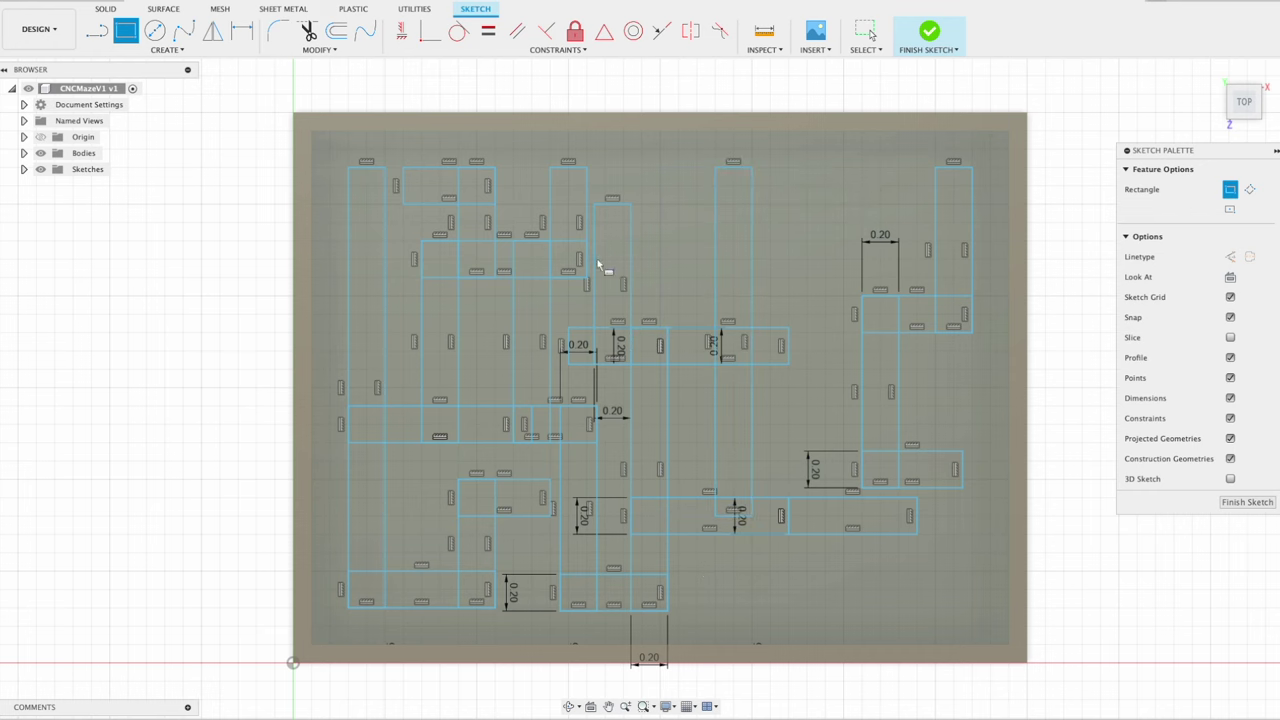
- Add a 0.2 in high arm to the upper central vertical corridor and a horizontal corridor leftward from the long vertical one's upper end
click(595, 296)
text(0.206)
key(Return)
click(126, 31)
click(752, 168)
click(655, 204)
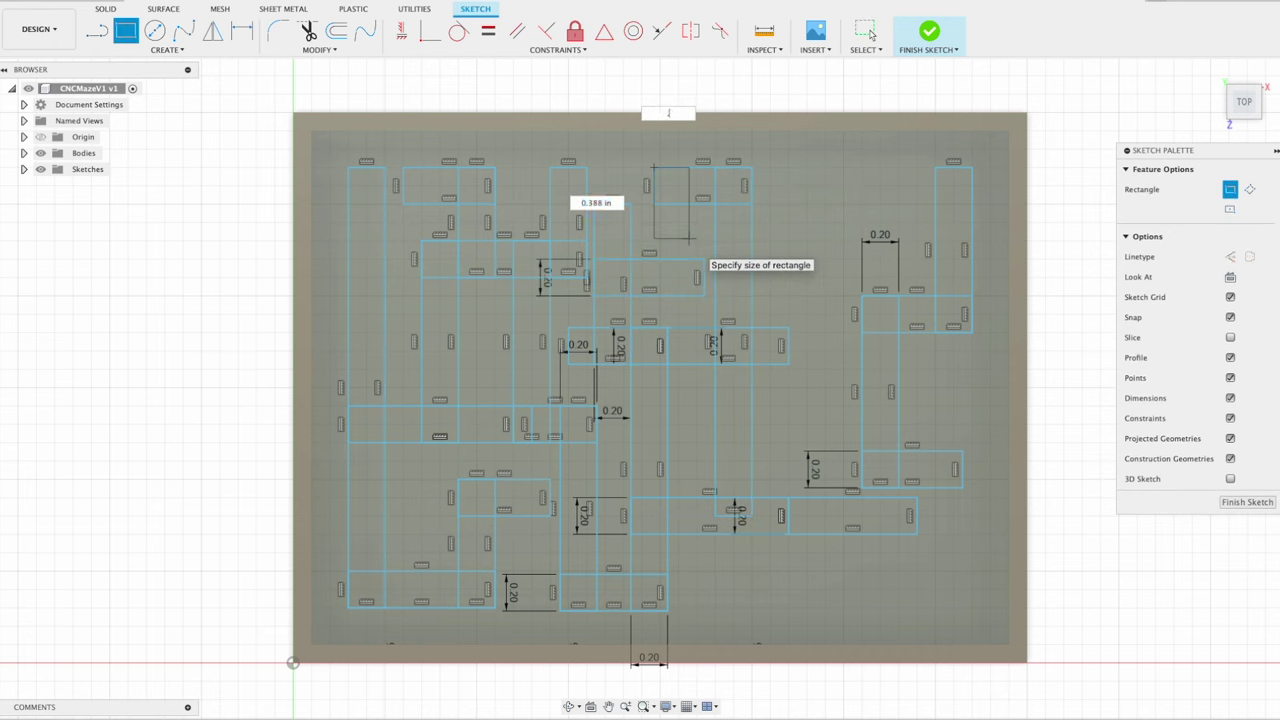
- Draw a 0.2 in wide stub below the upper central corridor and the connected corridor rectangles to the right of the long vertical one
text(0.2)
key(Return)
click(807, 167)
click(807, 167)
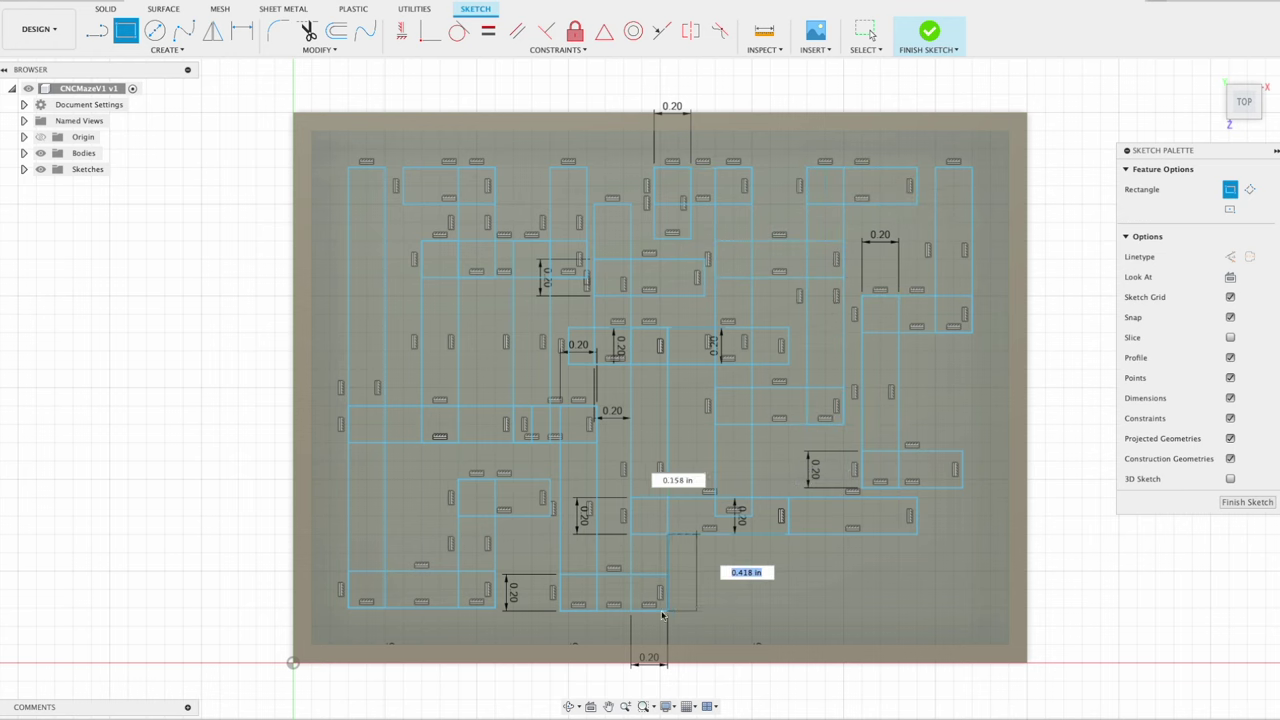
- Draw a 0.2 in wide vertical stub below the lower central corridor and a 0.2 in high corridor from its base to the maze's right side
key(Tab)
text(0.2)
key(Return)
key(r)
click(697, 611)
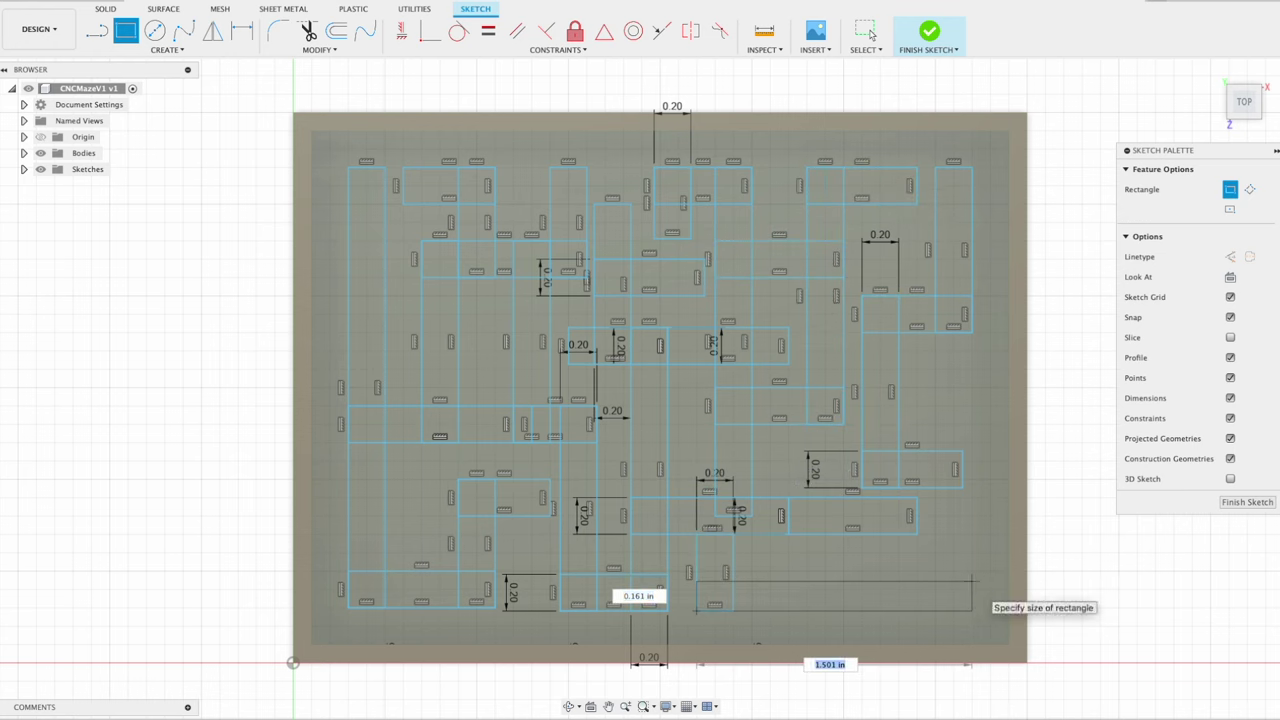
key(Tab)
text(0.2)
key(Return)
- Add a 0.2 in wide vertical corridor at the lower right and a short vertical one at mid-right, completing the maze sketch
text(0.2)
key(Return)
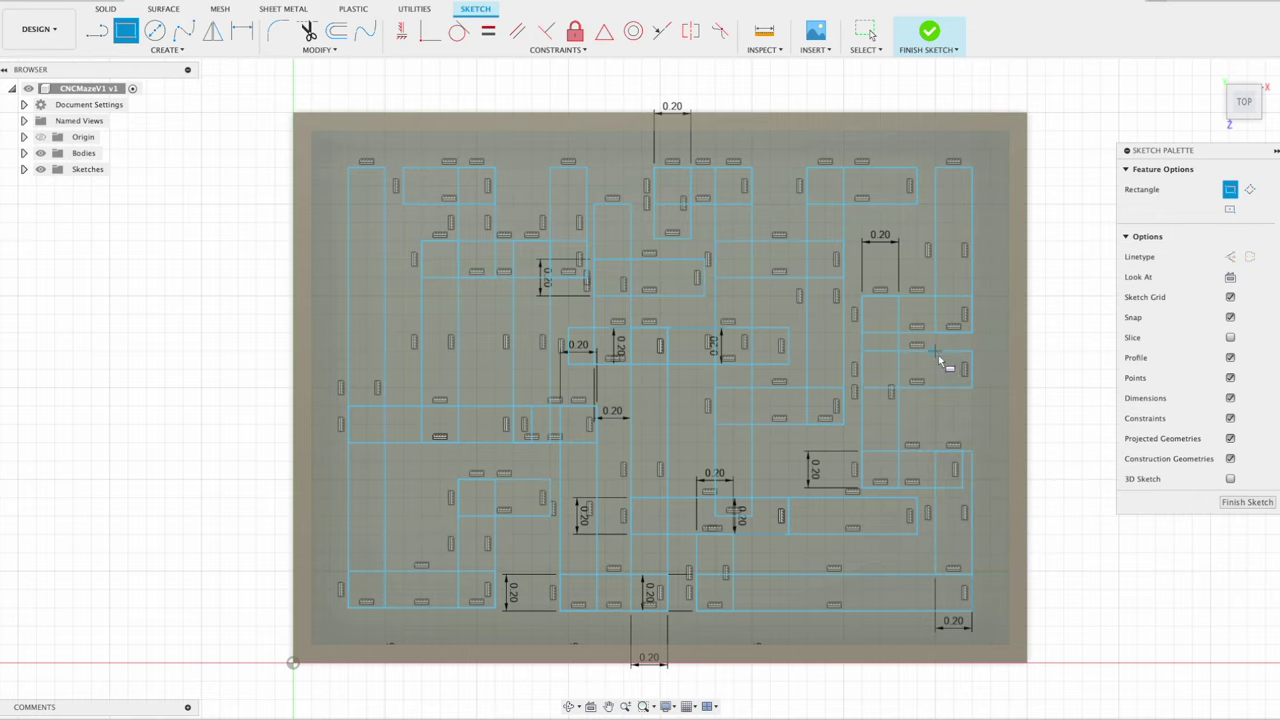
click(935, 351)
click(972, 424)
key(Escape)
click(931, 37)
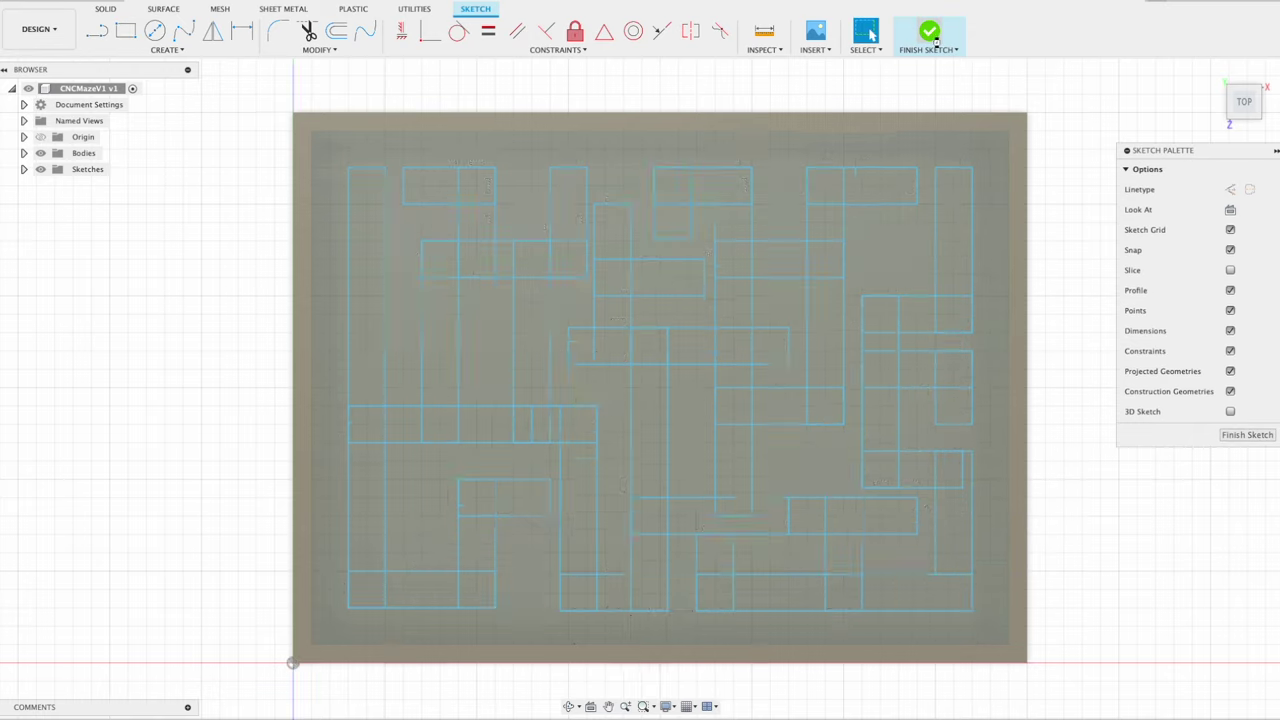
- Select all the corridor profiles of the maze sketch and extrude them downward to cut the paths into the recess floor
key(e)
click(505, 220)
click(407, 276)
click(349, 309)
click(291, 343)
click(317, 358)
click(368, 388)
click(400, 370)
click(433, 352)
click(465, 370)
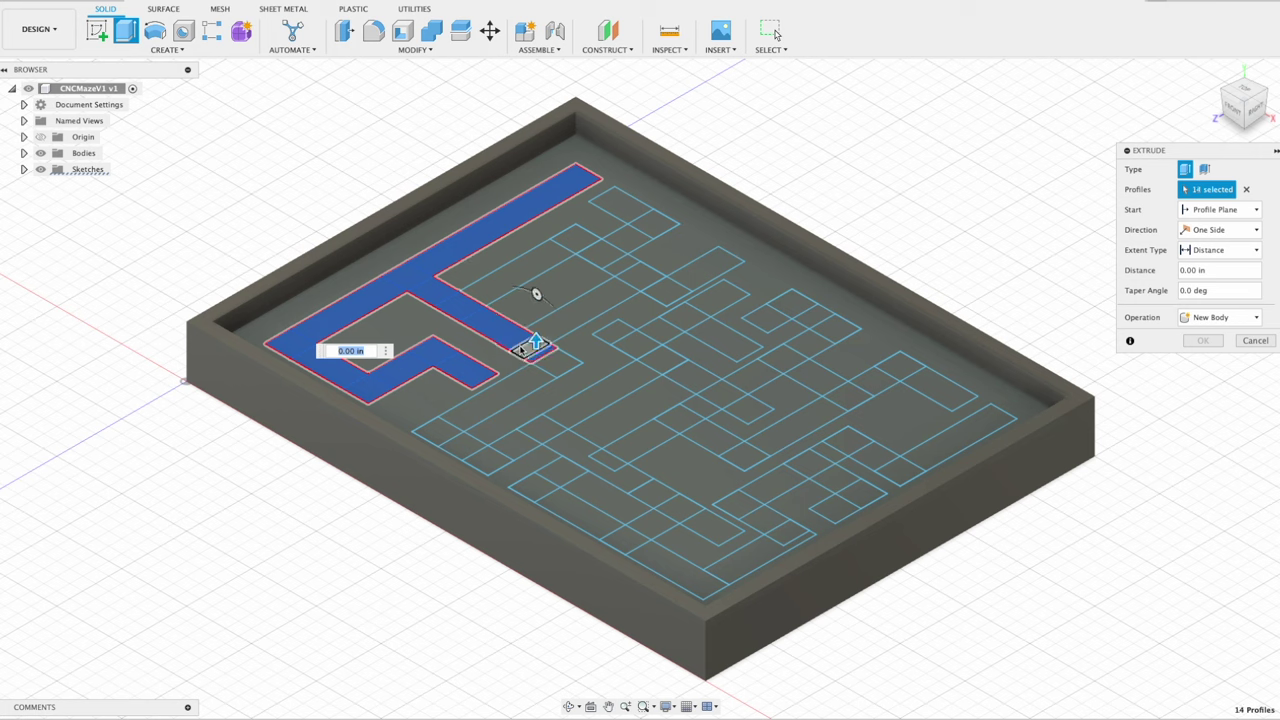
click(580, 312)
click(525, 262)
click(715, 262)
click(615, 204)
click(650, 334)
click(515, 390)
click(466, 449)
click(645, 440)
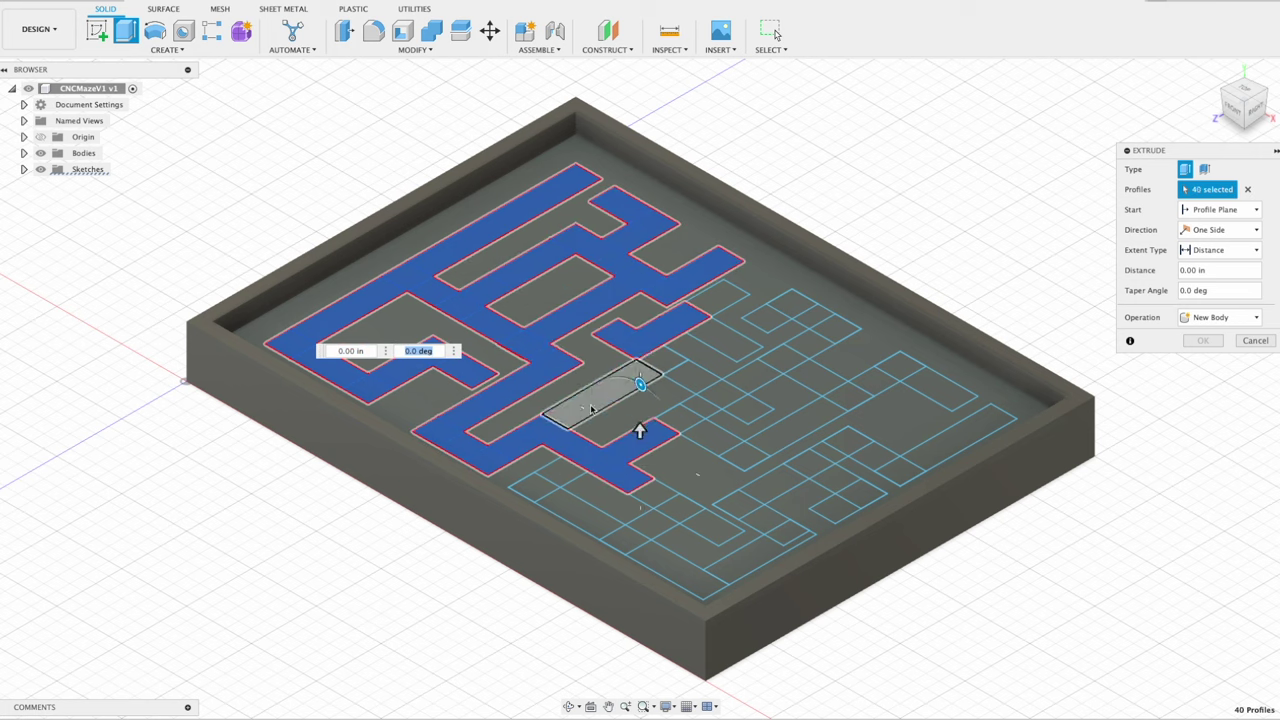
mouse_move(591, 408)
mouse_down()
mouse_move(806, 349)
mouse_move(866, 449)
mouse_move(858, 495)
mouse_move(677, 550)
mouse_move(676, 511)
mouse_move(686, 577)
mouse_up()
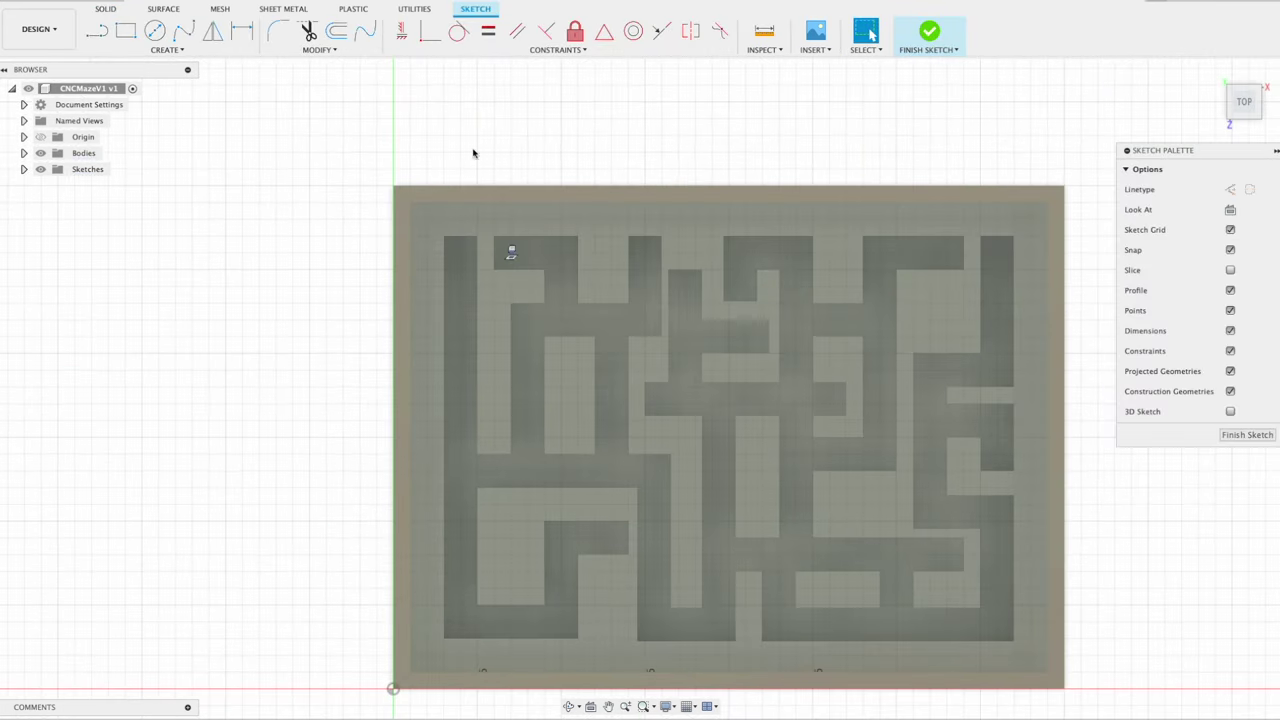
- Sketch a 2 mm diameter circle in each of the upper-left and lower-left corners of the recess floor
click(433, 230)
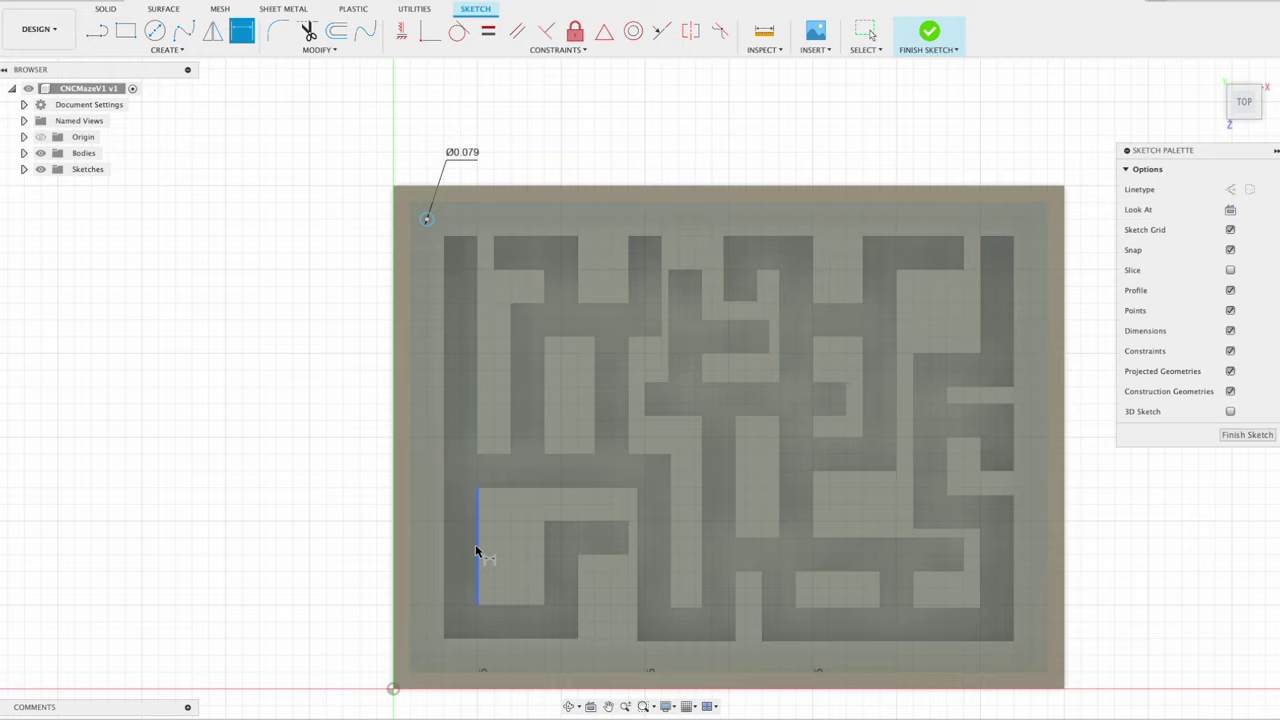
key(c)
click(427, 655)
text(d2mm)
key(Return)
- Draw a vertical line from the middle of the recess's upper edge and mirror the left corner circle across it
scroll(256, 122, down, 3)
click(577, 176)
click(577, 131)
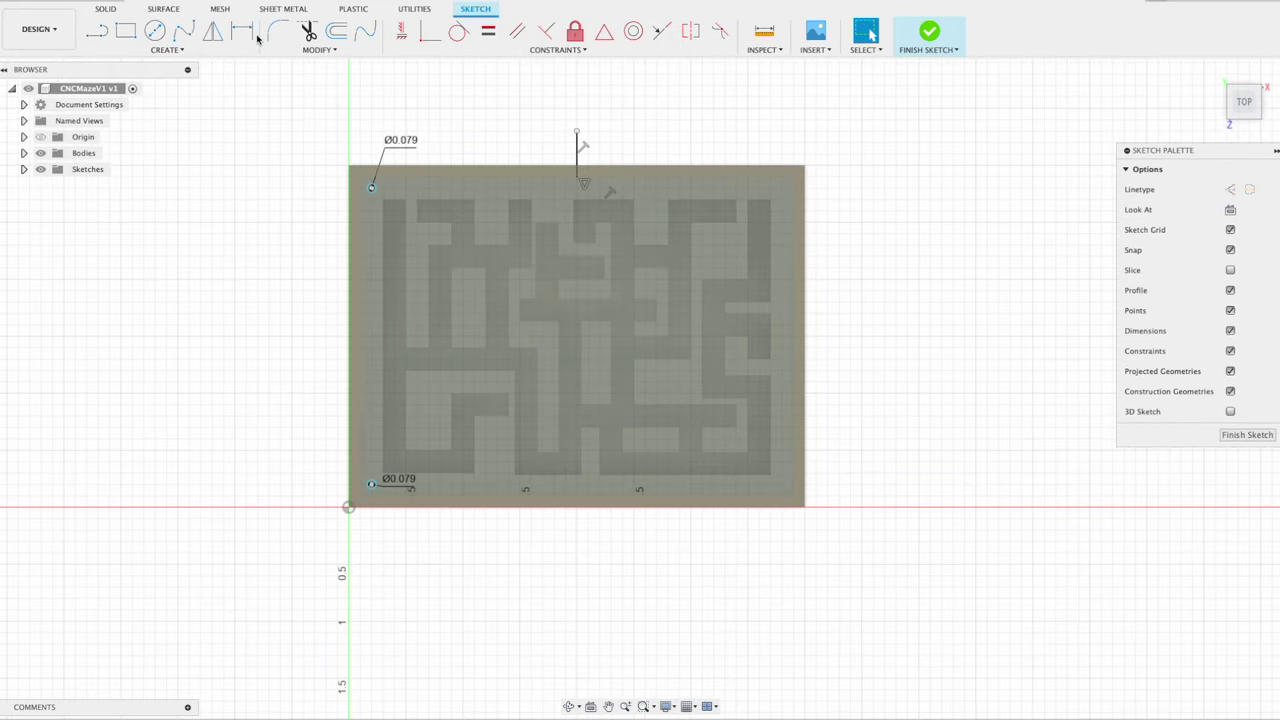
click(213, 31)
click(371, 188)
click(1006, 200)
click(577, 150)
key(Return)
- Draw and dimension a 2 mm circle in the upper-right corner of the recess floor and finish the sketch
scroll(753, 271, up, 5)
key(c)
key(d)
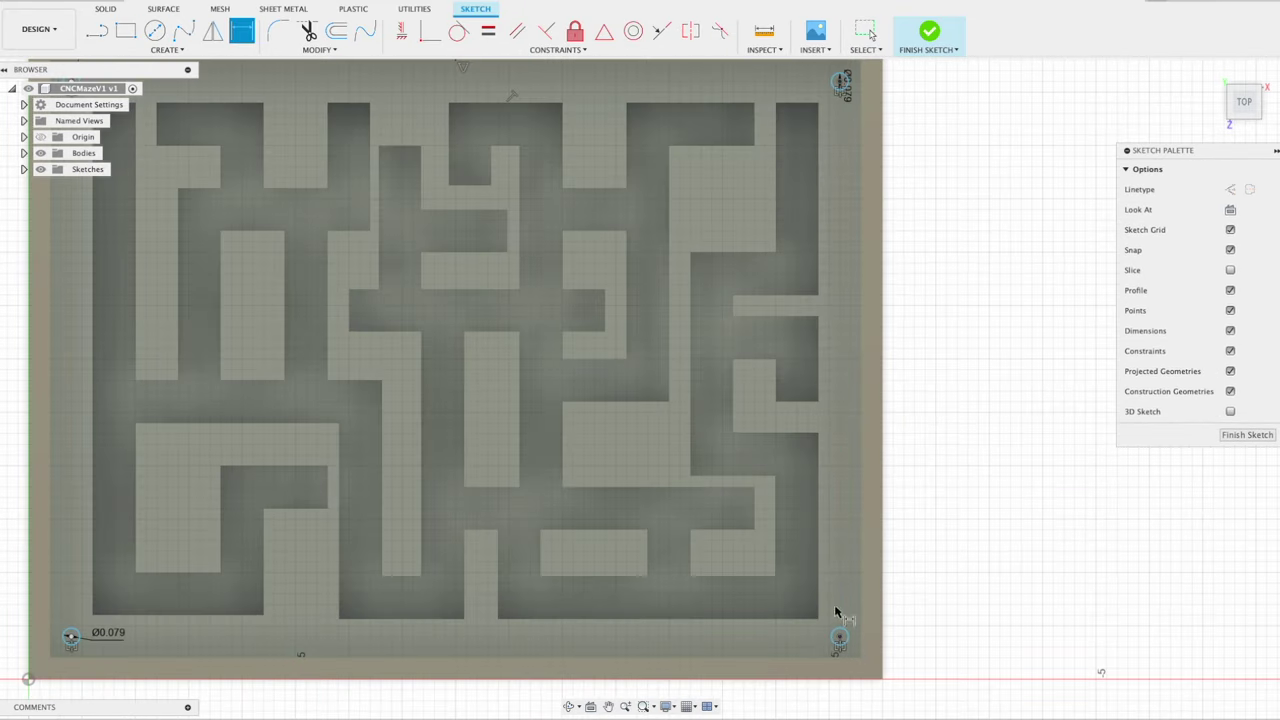
scroll(874, 232, down, 4)
click(928, 36)
- Extrude the four corner circles -0.25 in to cut holes in the recess floor
key(e)
click(527, 137)
click(527, 382)
click(868, 382)
click(868, 137)
click(1188, 273)
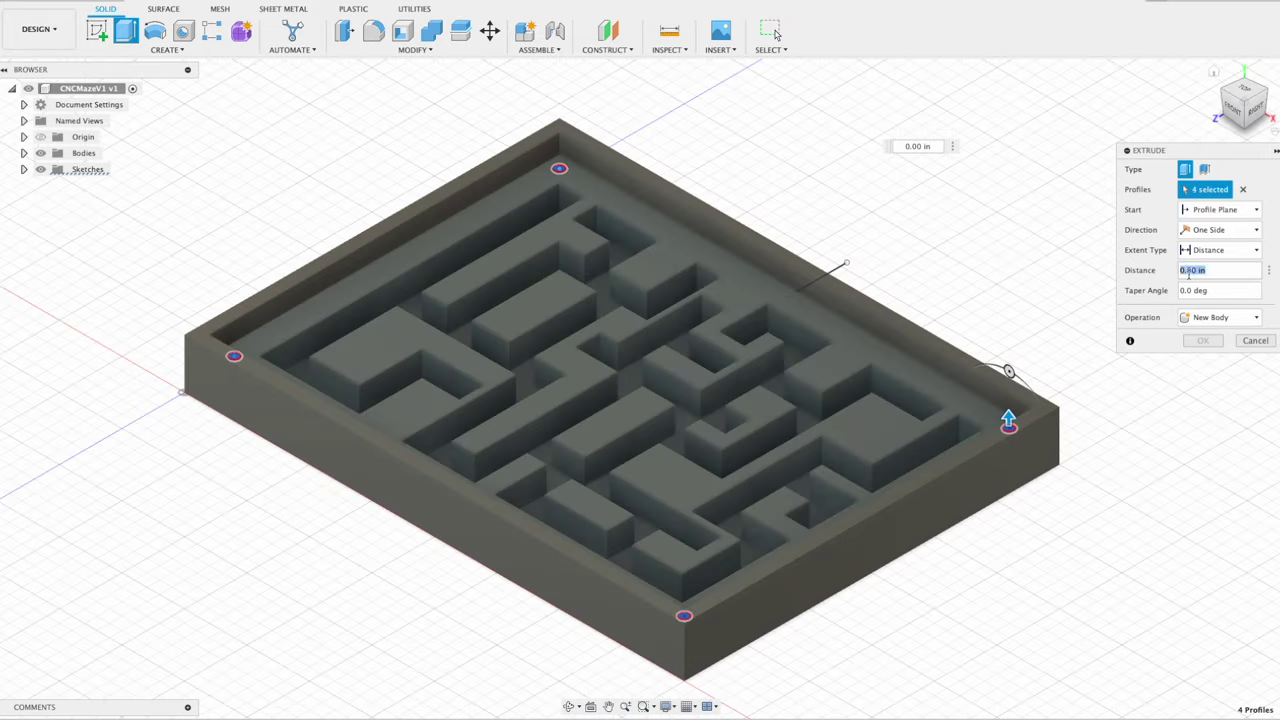
text(-.25)
key(Return)
- Start a sketch on the recess floor and draw a 0.125 in diameter circle at the upper end of the leftmost corridor
click(1244, 88)
click(354, 234)
click(97, 31)
scroll(247, 552, up, 3)
middle_drag(247, 552, 582, 262)
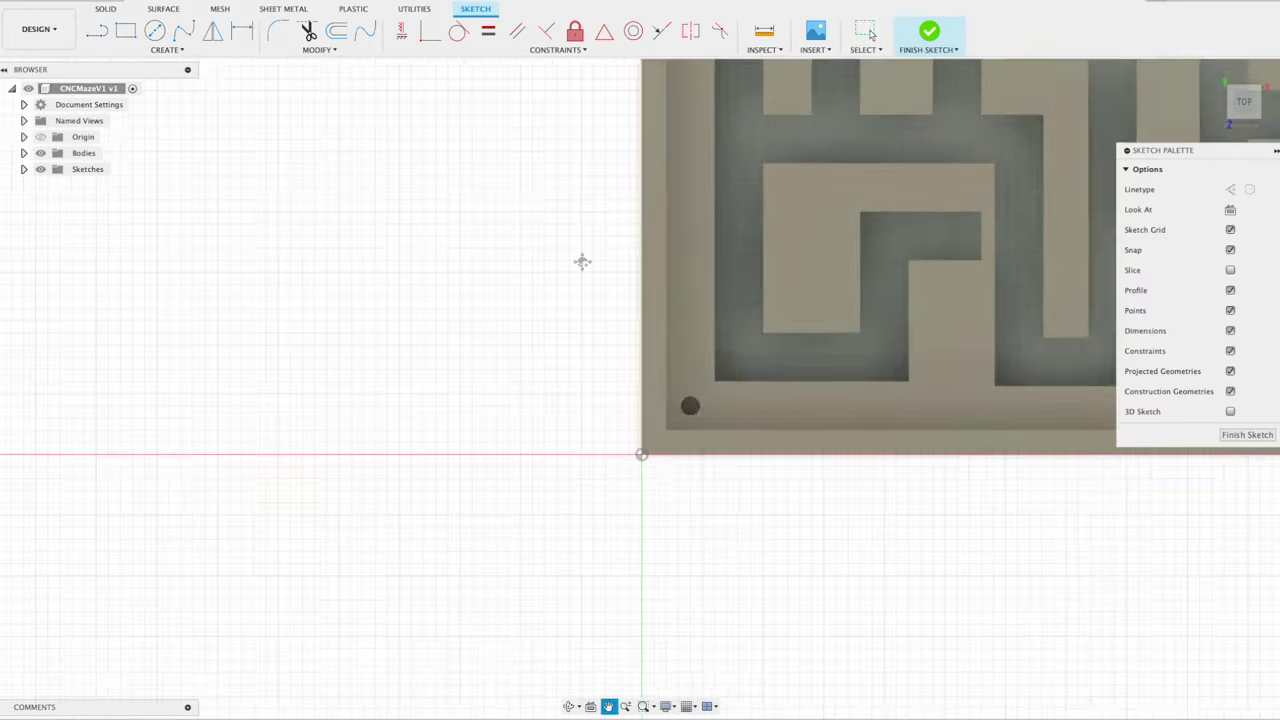
key(c)
click(424, 261)
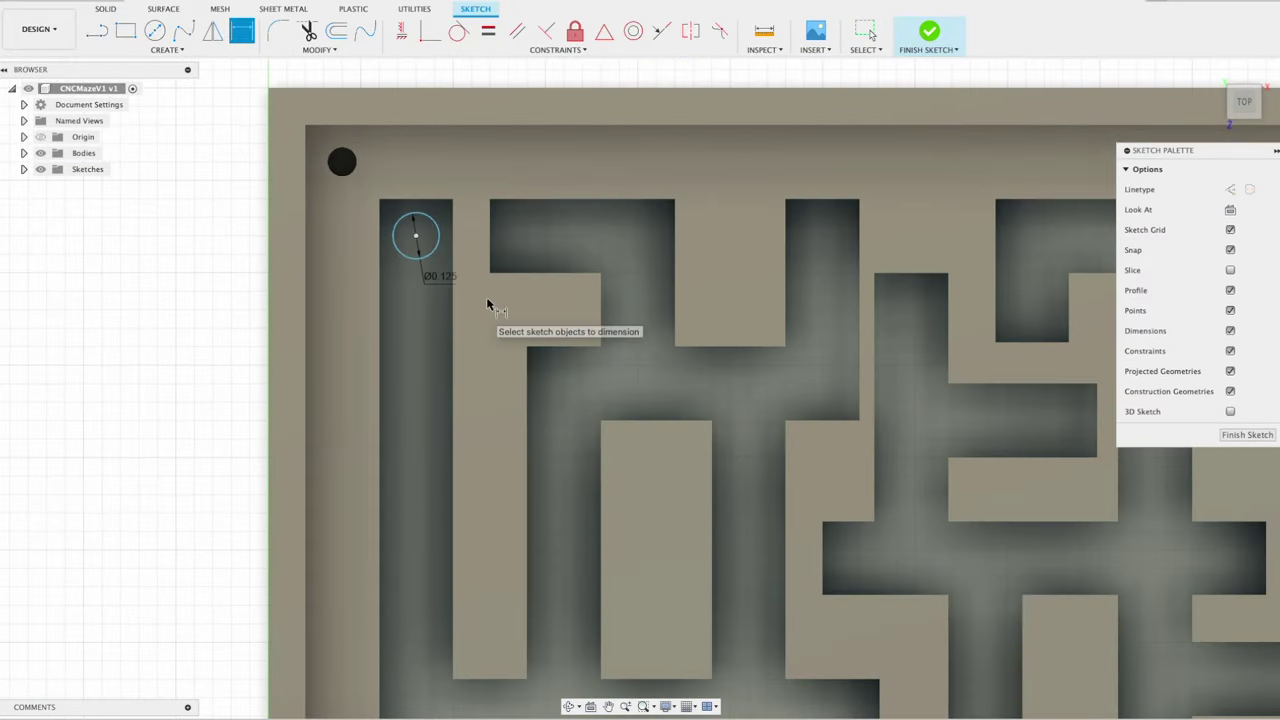
- Draw and dimension a matching circle at the upper end of the rightmost corridor and finish the sketch
scroll(871, 277, down, 3)
scroll(783, 325, up, 5)
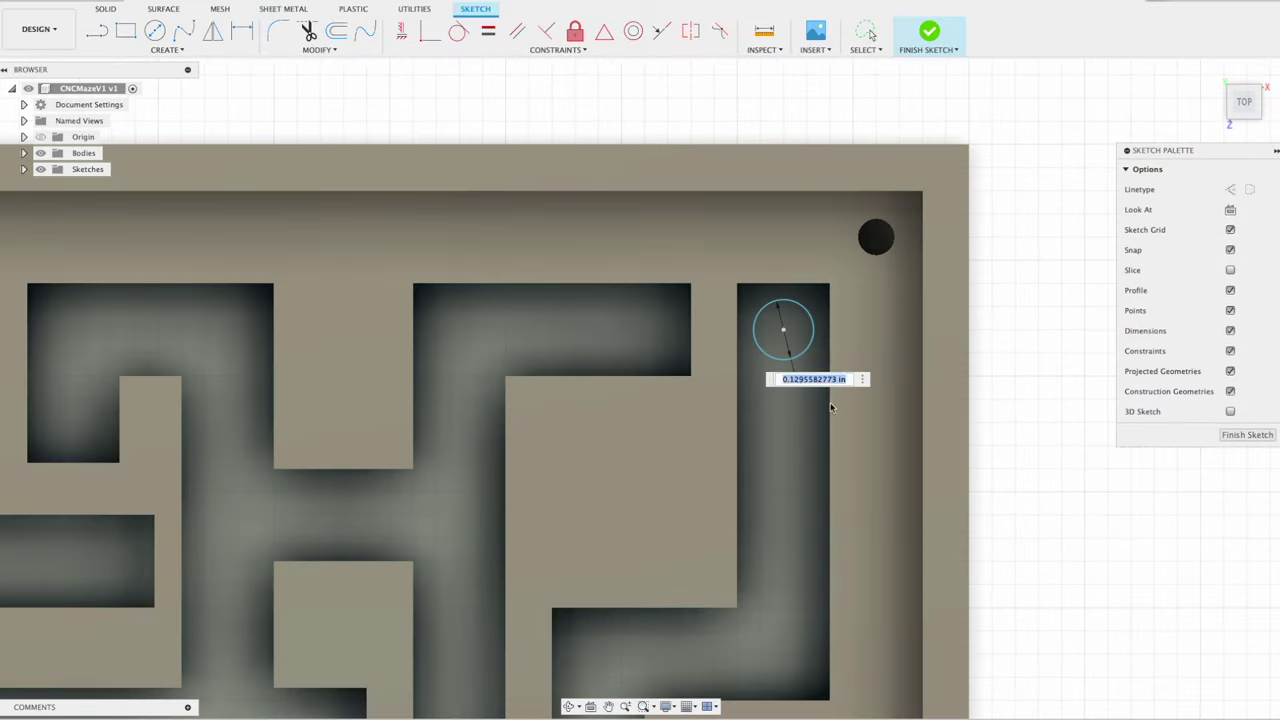
click(918, 32)
- Extrude the two corridor circles -0.05 in as a cut
click(124, 29)
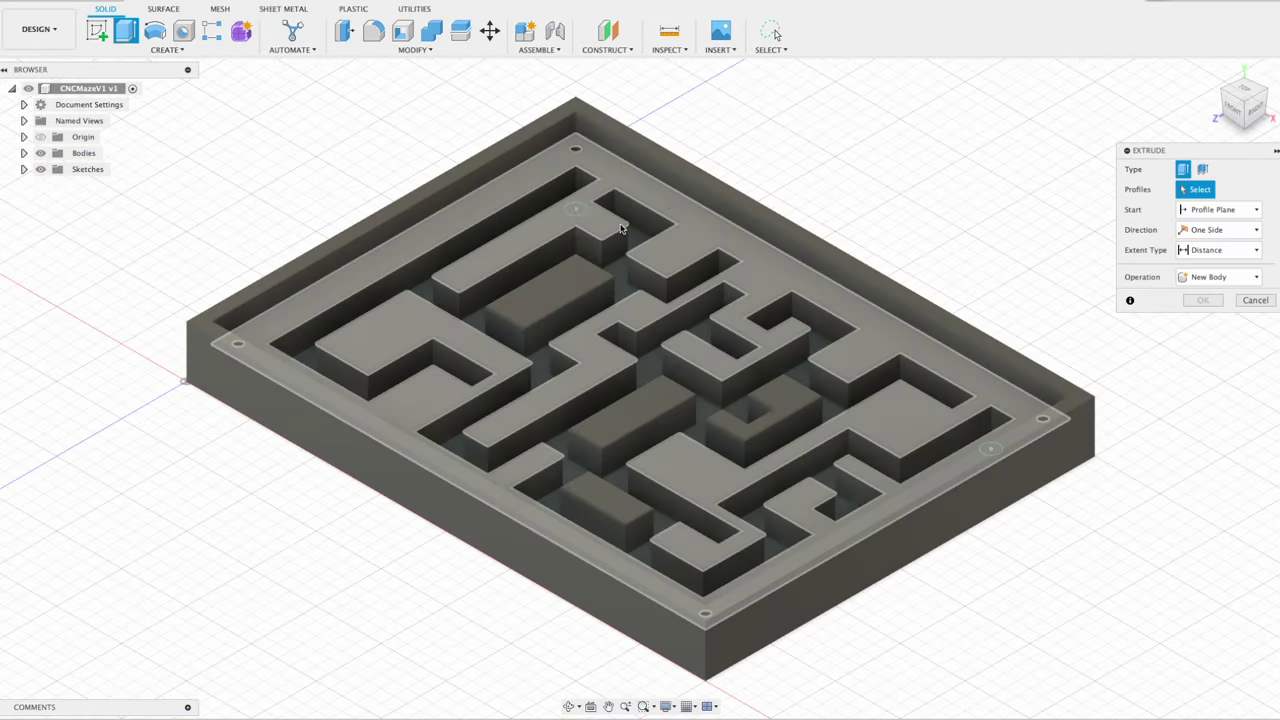
click(575, 208)
shift+middle_drag(600, 140, 678, 160)
click(995, 425)
click(1190, 270)
text(-.05)
key(Tab)
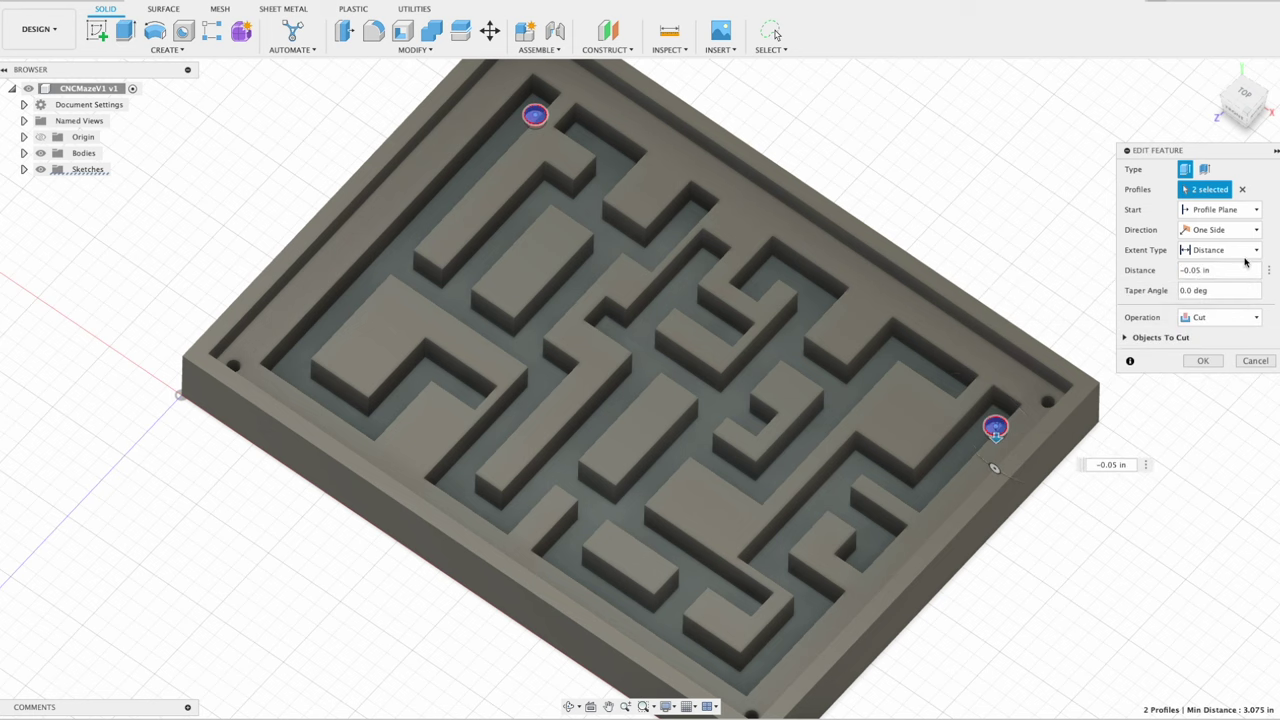
key(Return)
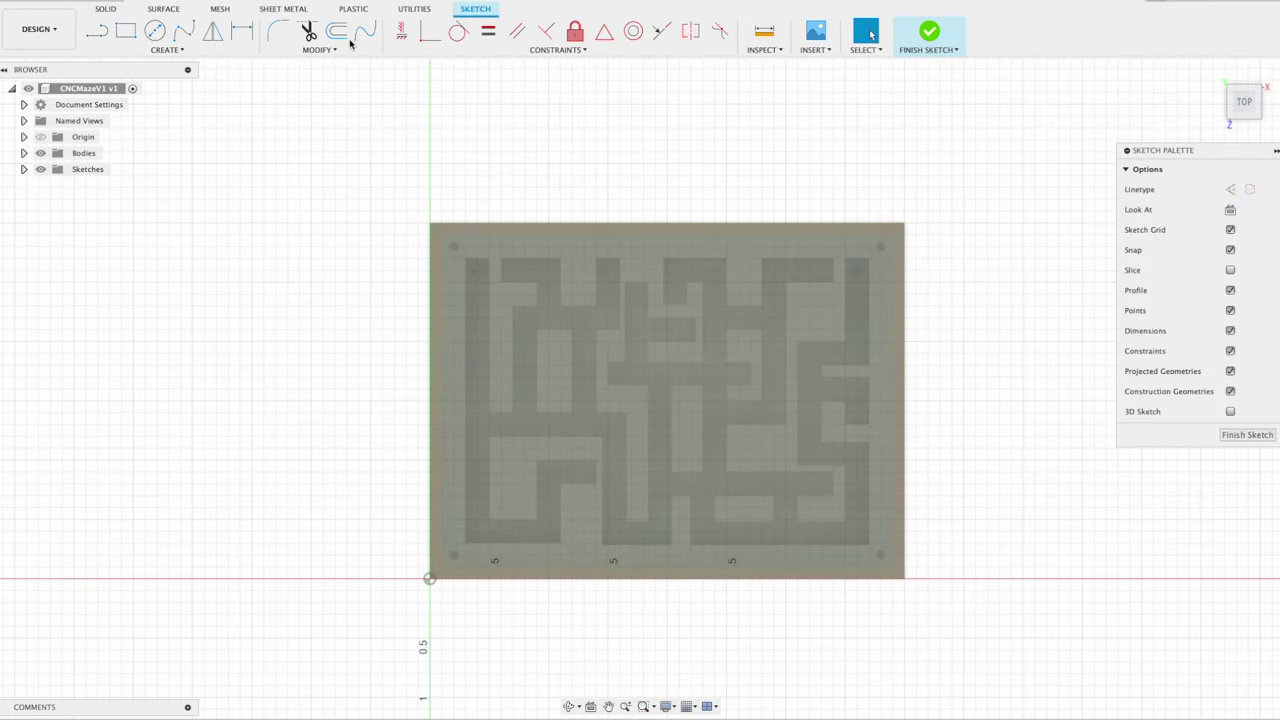
- Offset the recess outline by -0.02 in to draw the lid's outer edge
click(336, 31)
click(449, 241)
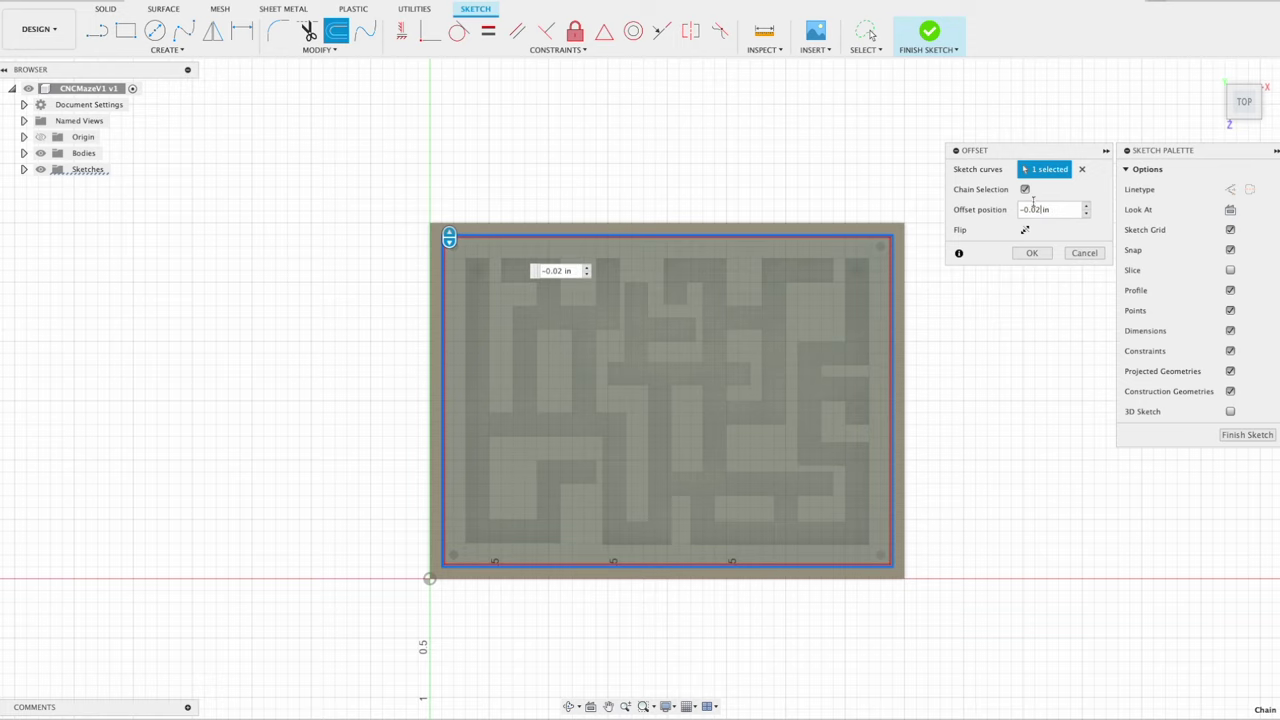
click(1033, 253)
- Sketch circles over the upper-left and lower-left corner holes inside the lid outline
key(c)
scroll(452, 259, up, 5)
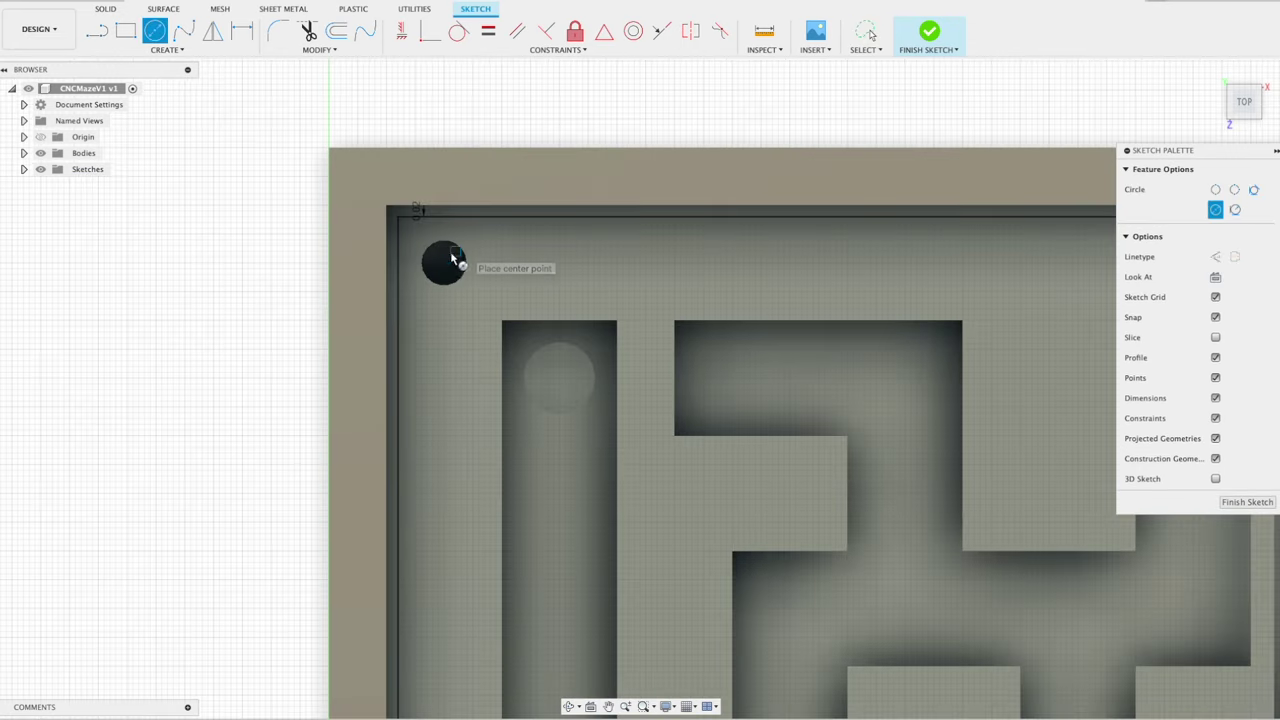
click(465, 268)
scroll(521, 328, up, 2)
scroll(521, 328, down, 6)
middle_drag(508, 479, 471, 232)
middle_drag(455, 706, 441, 508)
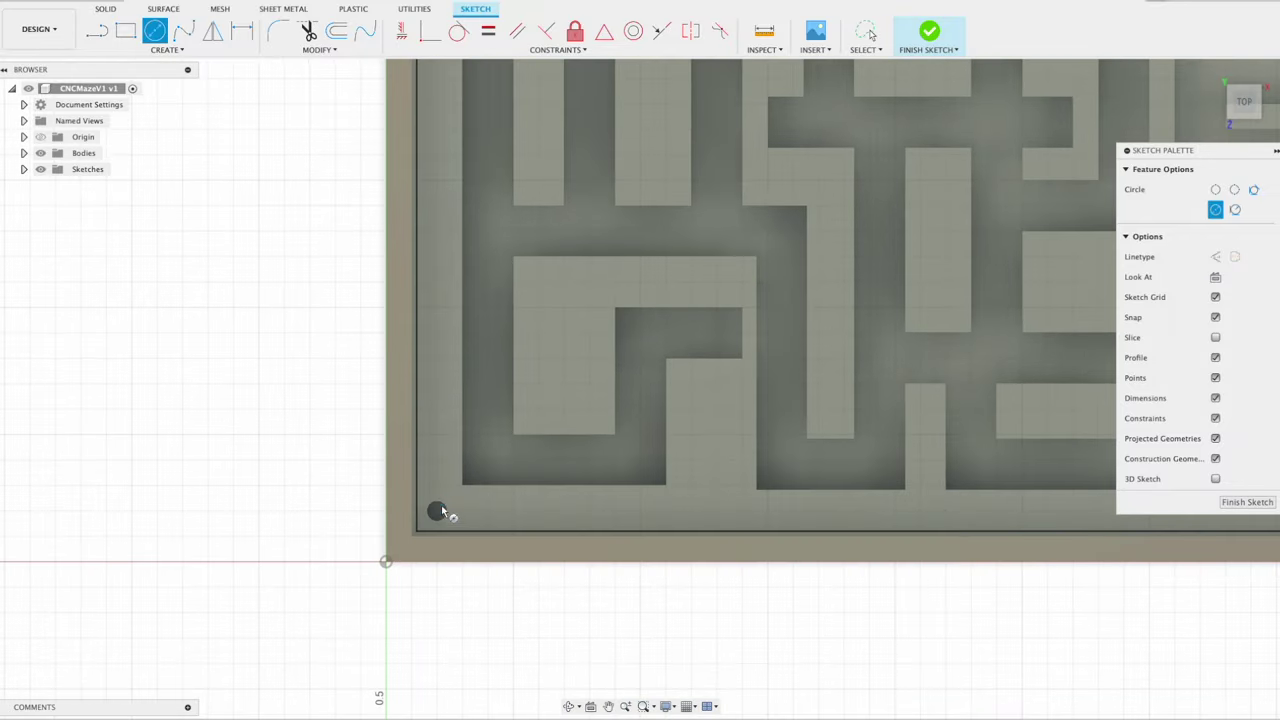
click(443, 514)
- Sketch circles over the lower-right and upper-right corner holes and finish the sketch
scroll(580, 440, up, 1)
scroll(563, 471, down, 4)
scroll(697, 557, up, 4)
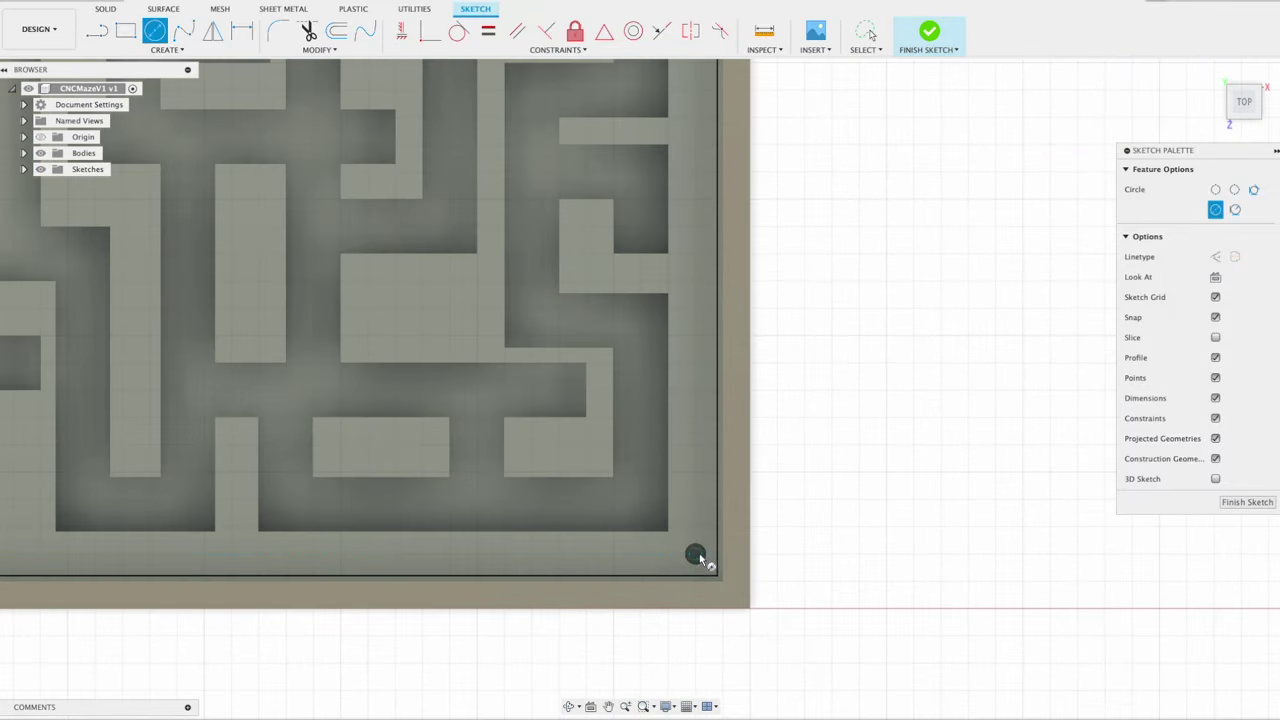
middle_drag(695, 140, 686, 505)
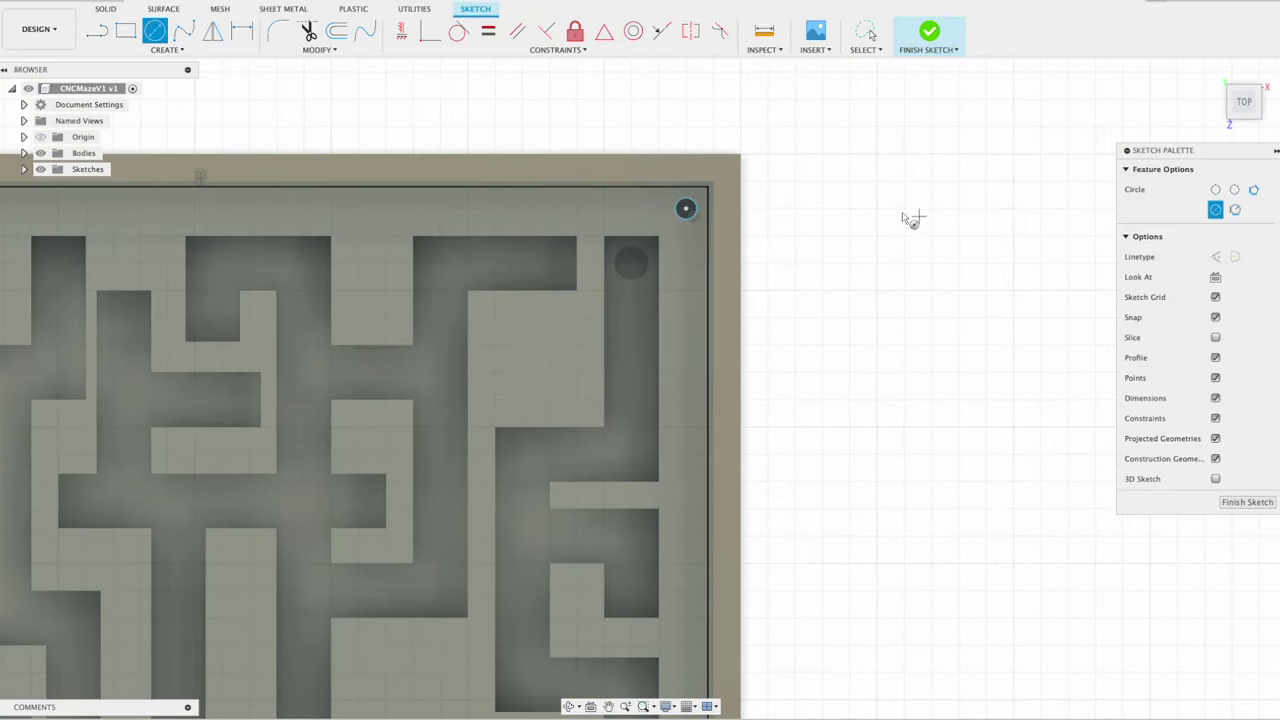
click(929, 31)
- Hide the maze body, extrude the lid profile without its corner circles 0.15 in as a new body, and show the bodies again
key(e)
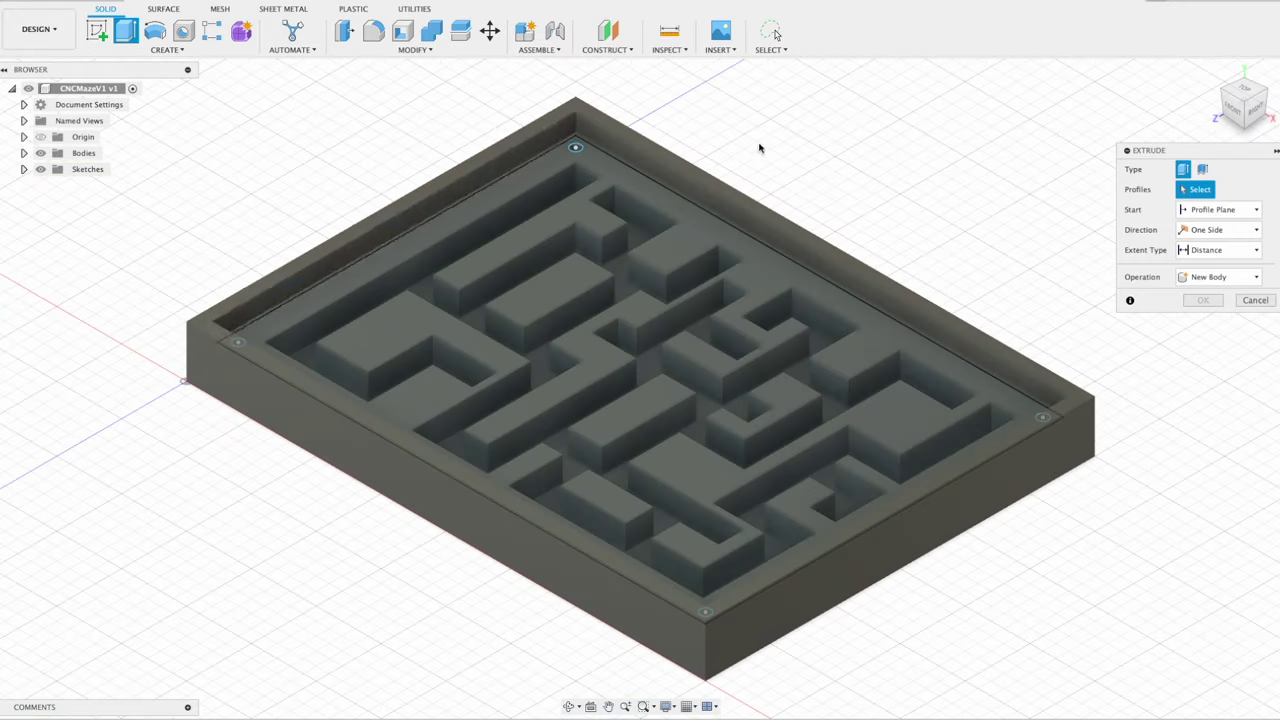
click(24, 169)
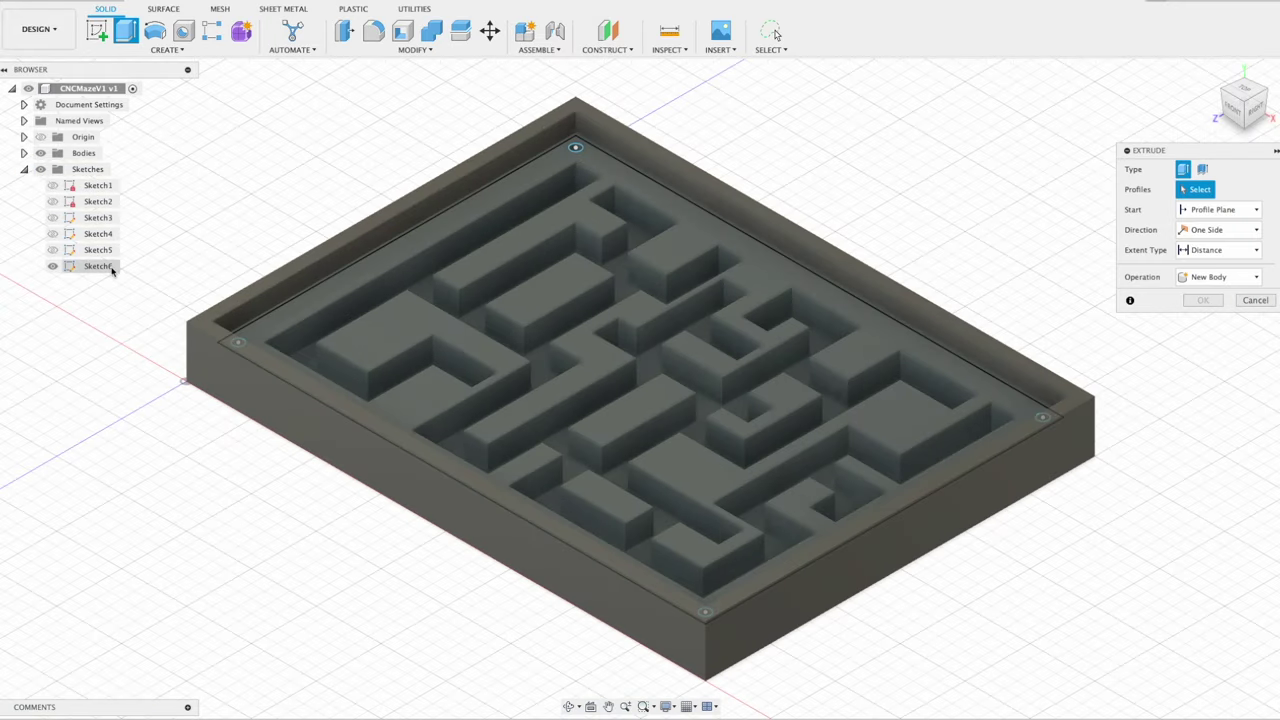
click(40, 153)
click(98, 282)
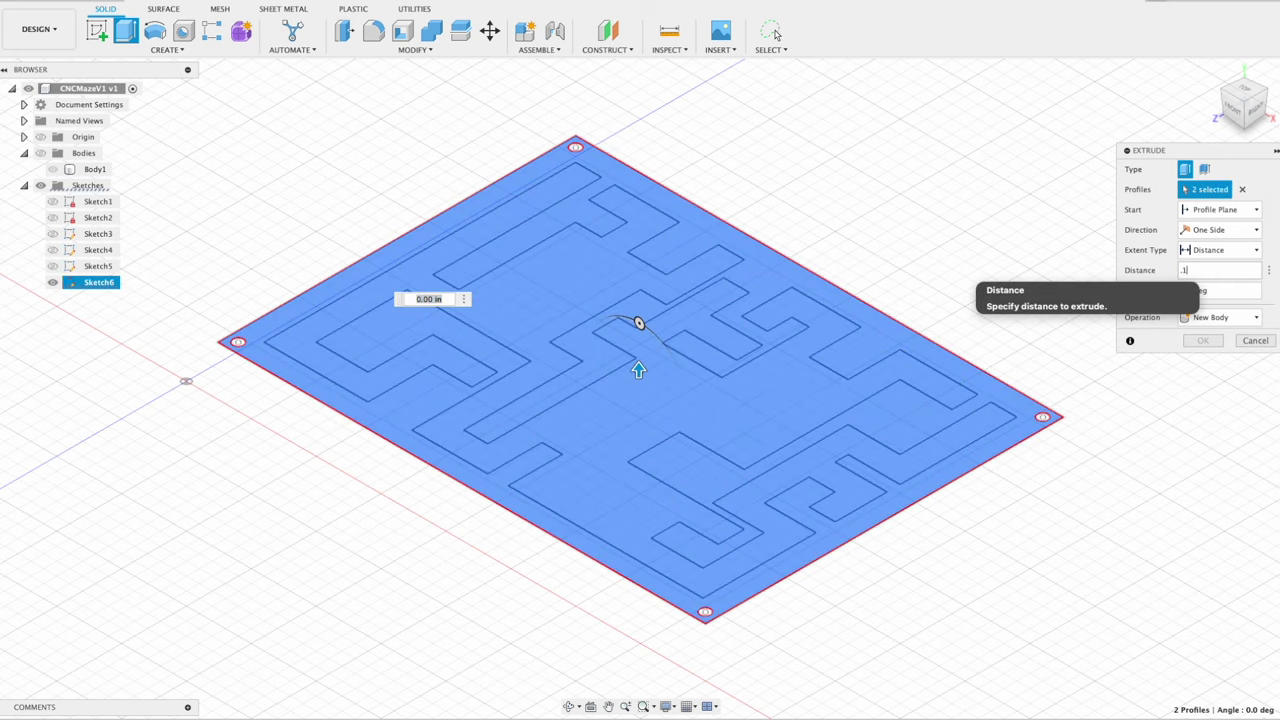
text(.15)
click(1203, 341)
click(40, 153)
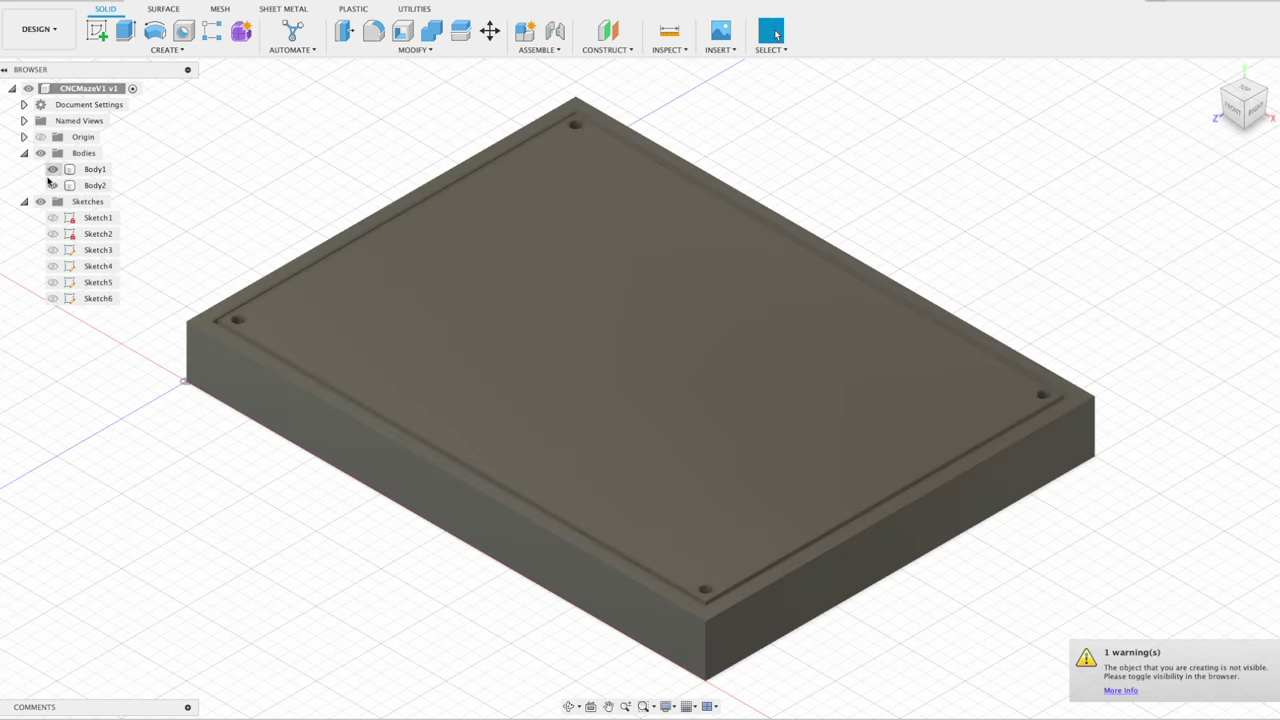
- Apply the Glass - Light Color (Blue) appearance to the lid body Body2
click(24, 185)
right_click(80, 187)
click(80, 187)
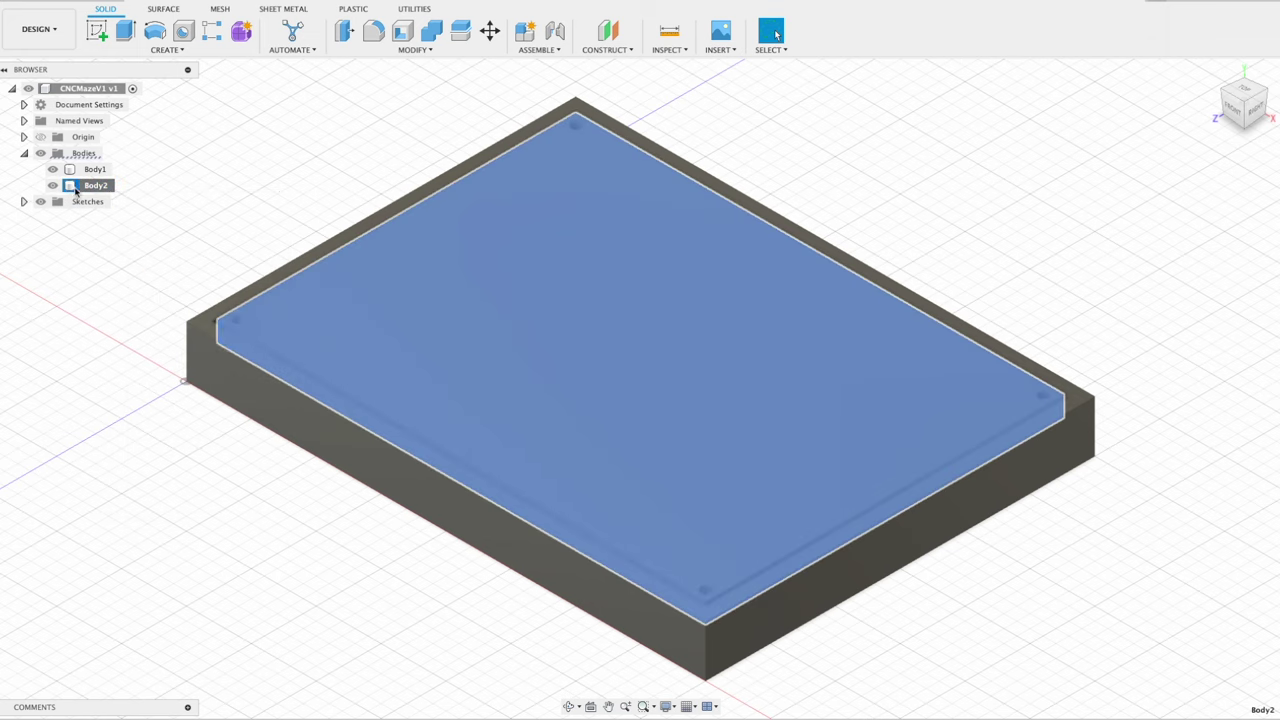
right_click(80, 187)
click(130, 280)
drag(1151, 557, 600, 360)
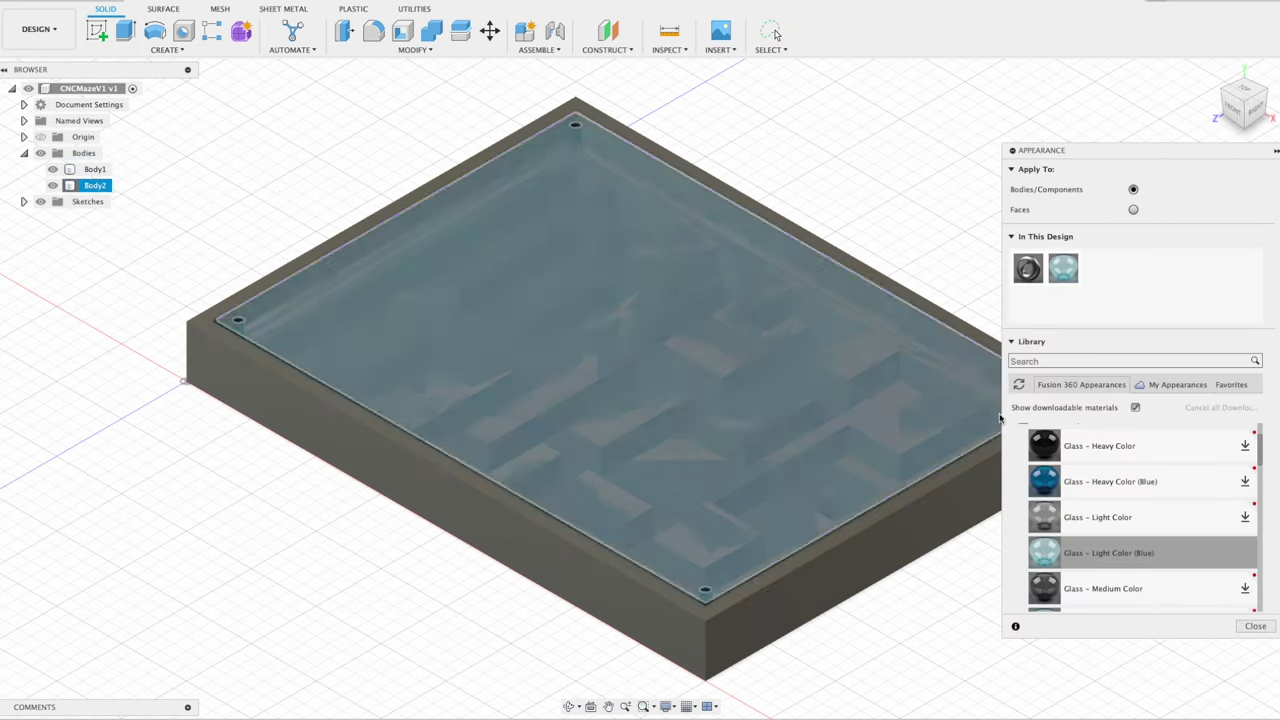
click(1255, 626)
scroll(224, 376, down, 2)
scroll(224, 376, up, 2)
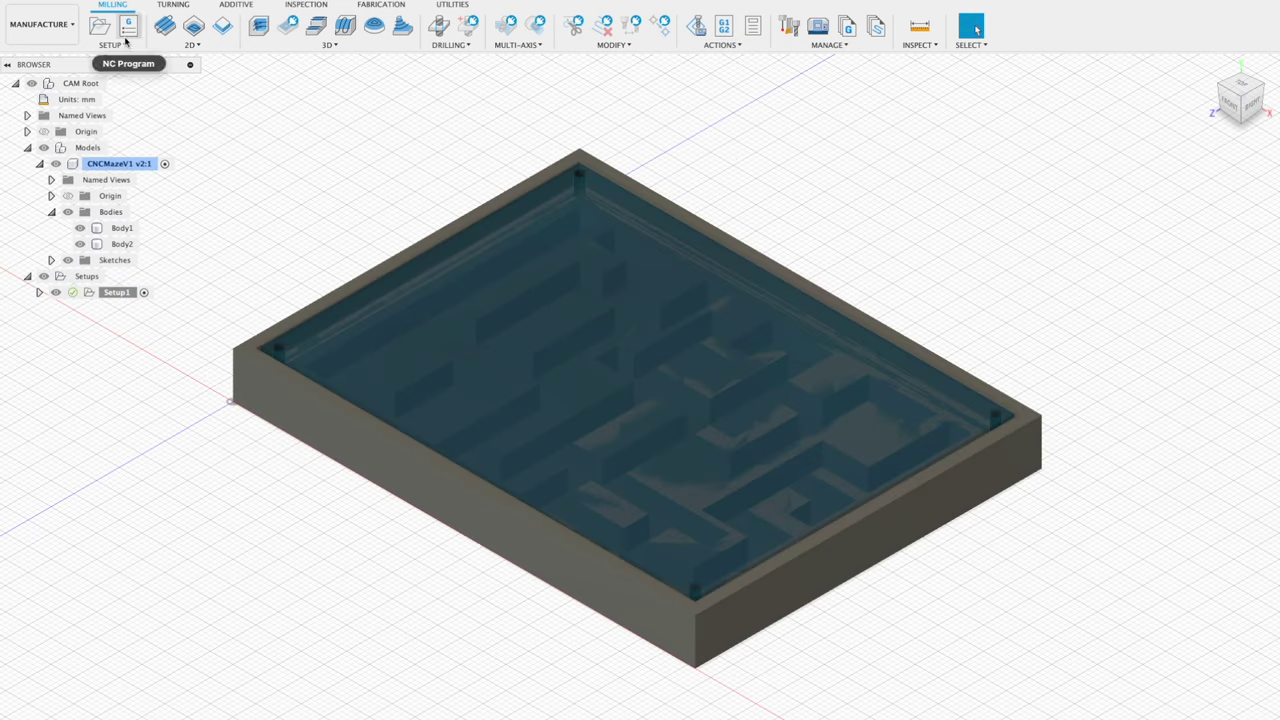
click(124, 42)
click(128, 25)
click(310, 133)
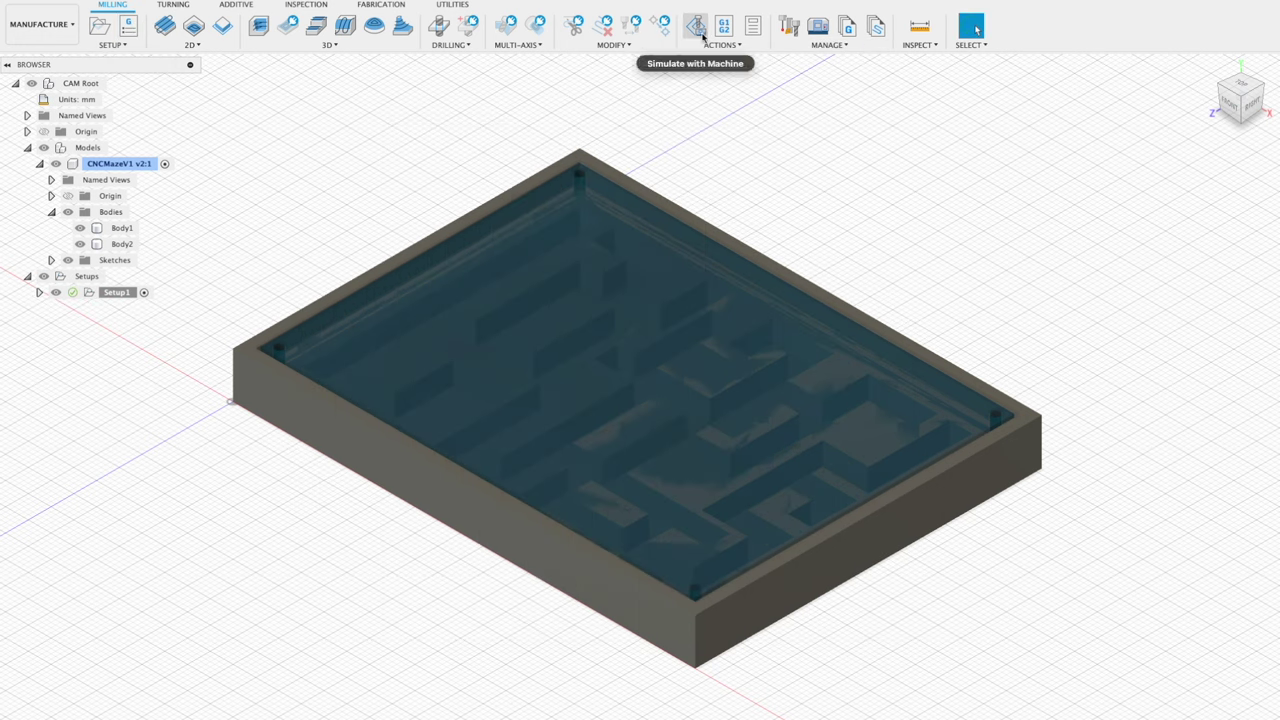
- Review the stock, part position and post-processing settings of Setup1 without applying changes
right_click(104, 291)
click(120, 298)
click(1141, 164)
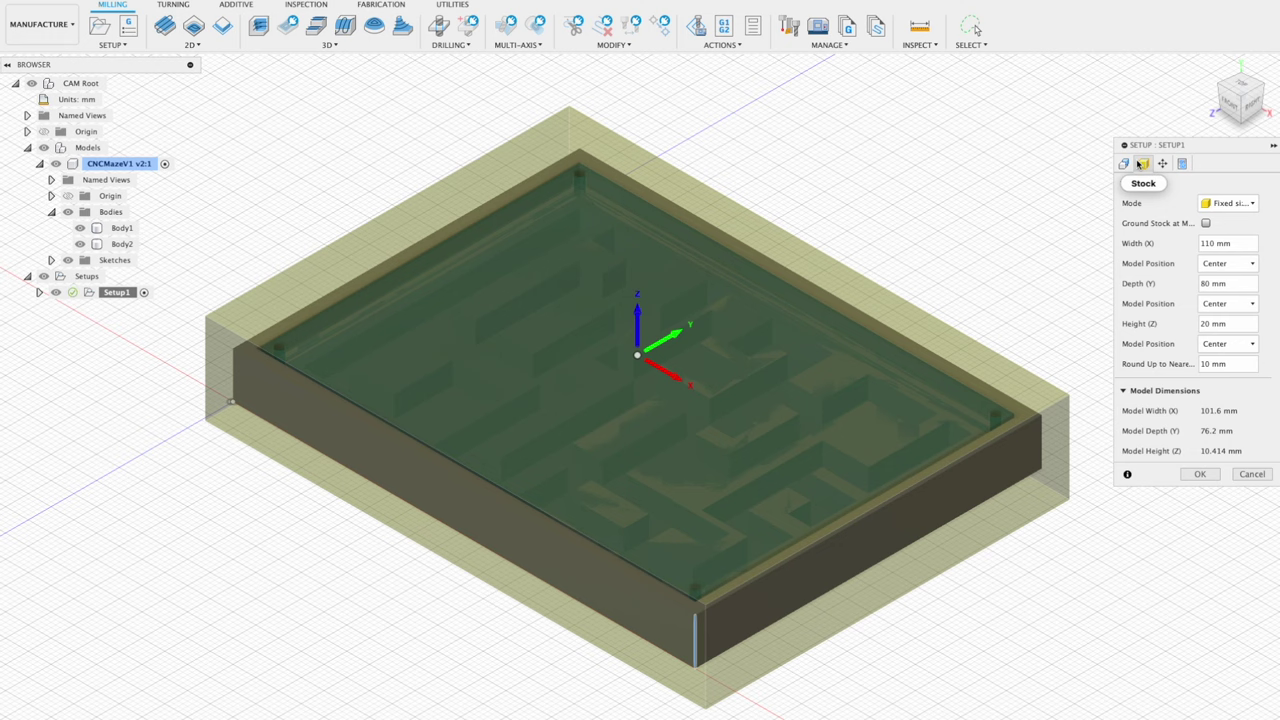
click(1163, 164)
click(1182, 164)
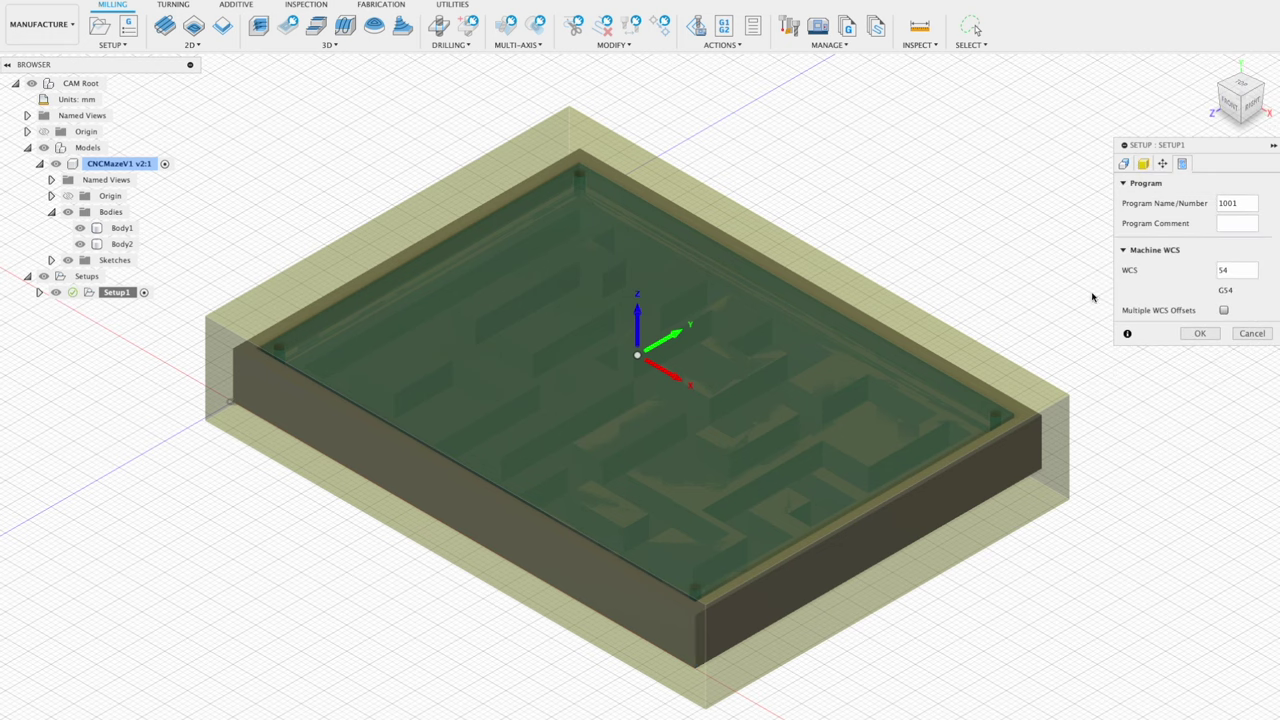
click(1252, 333)
click(113, 45)
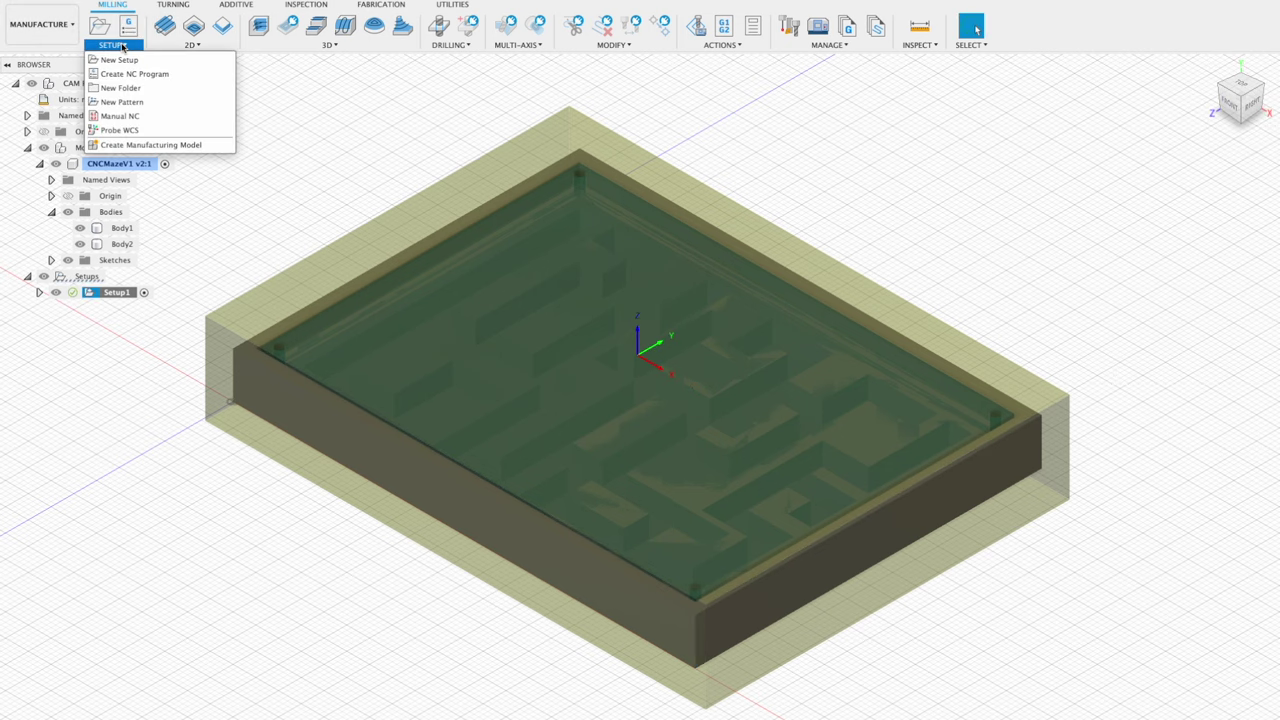
click(192, 45)
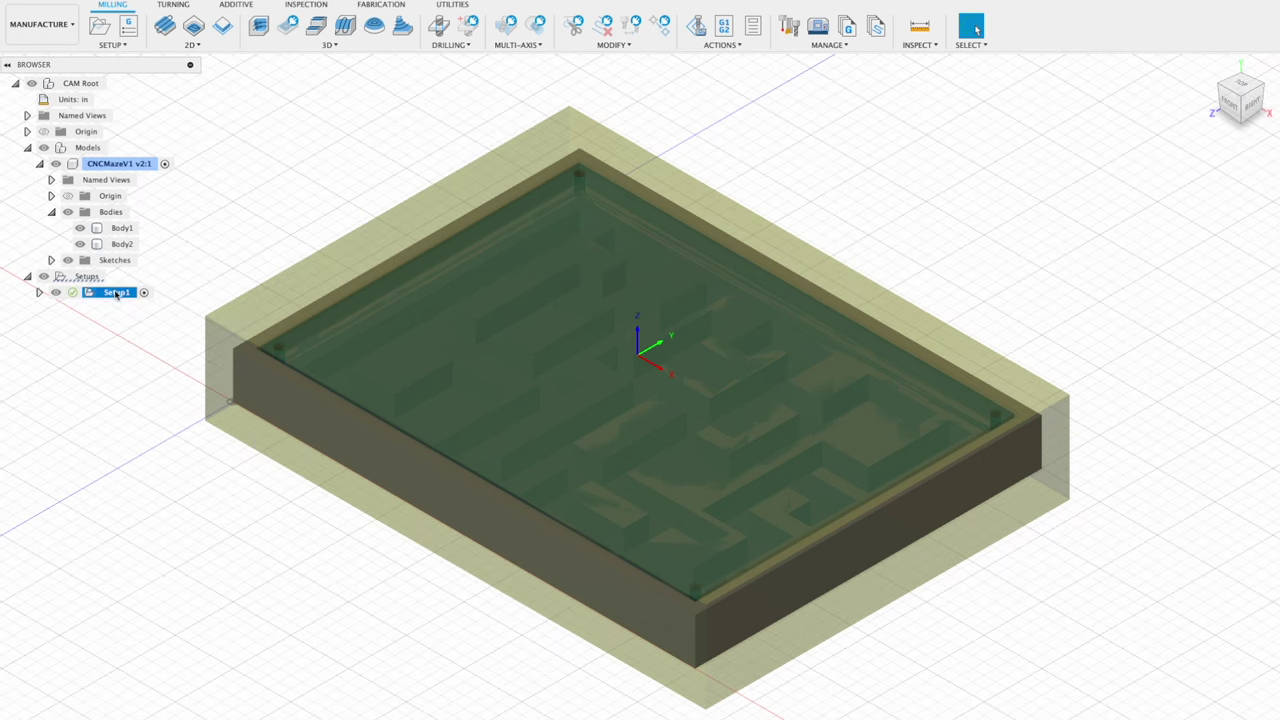
- Set Setup1's fixed-size stock to 5 in wide, 4 in deep and 0.4 in high, and accept the setup
right_click(116, 294)
click(125, 300)
click(1143, 163)
drag(1202, 243, 1245, 243)
text(5)
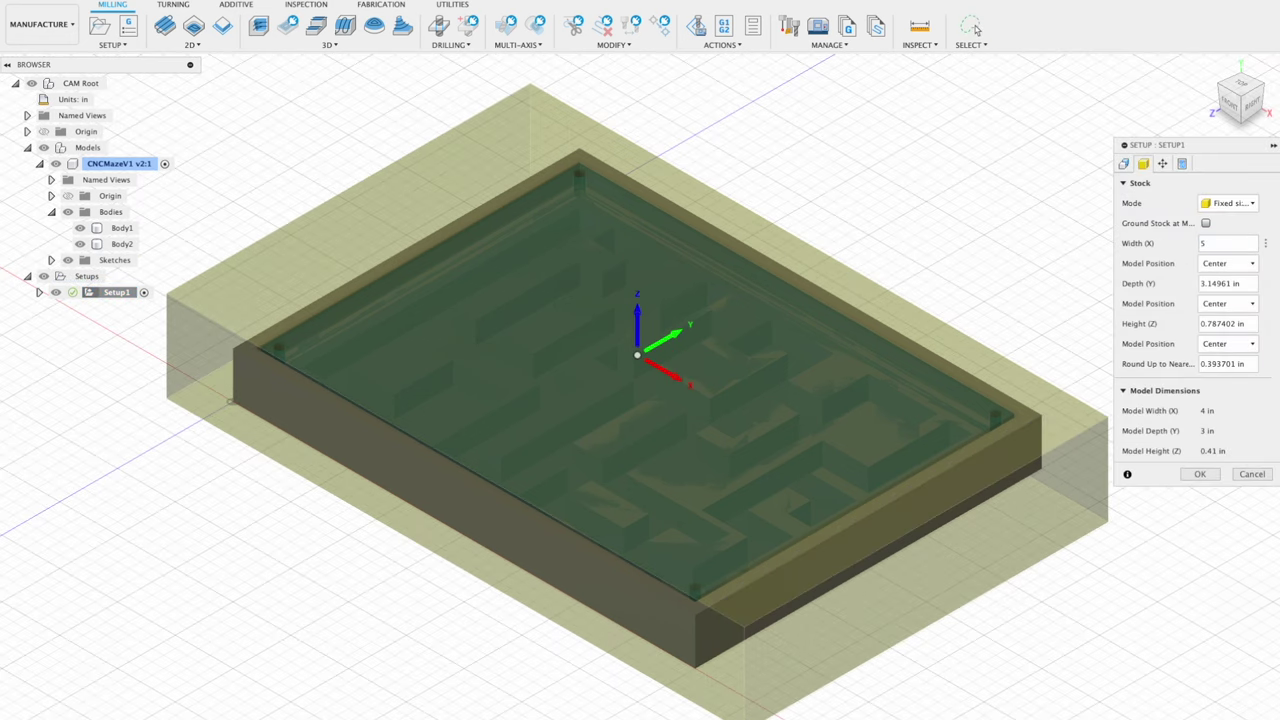
text(4.4)
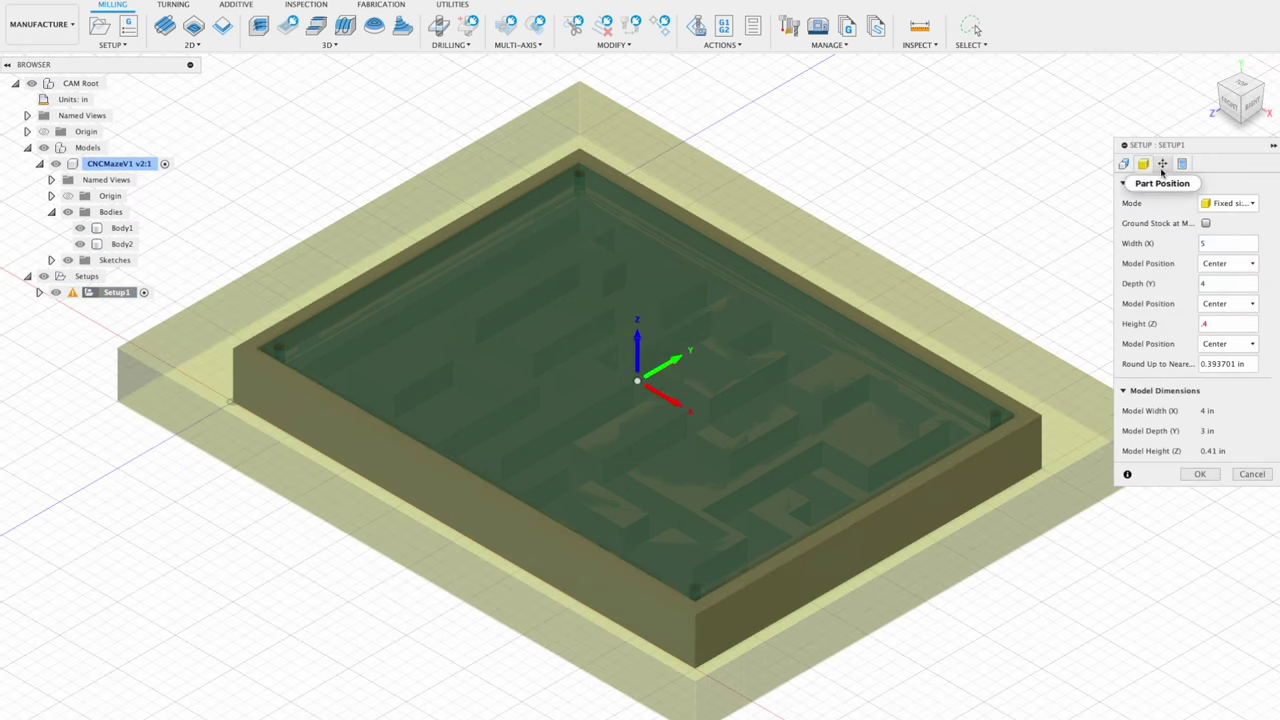
click(1162, 164)
click(1125, 164)
click(1198, 561)
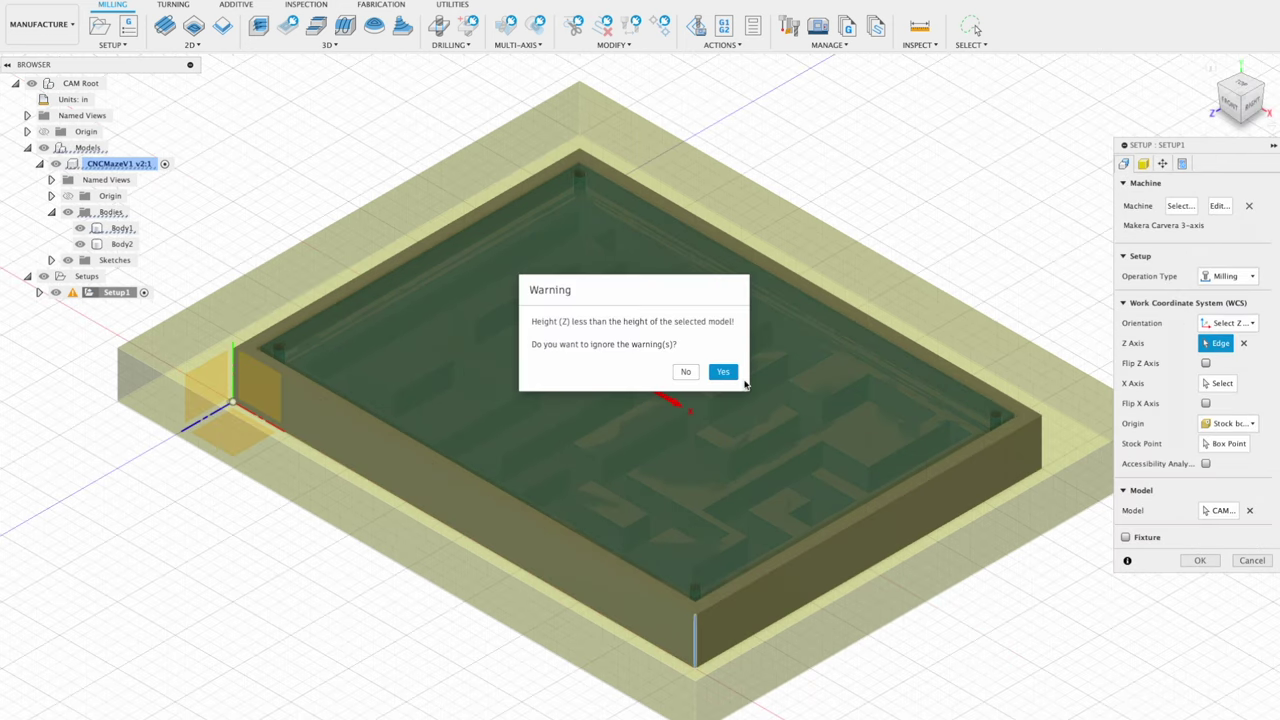
click(720, 372)
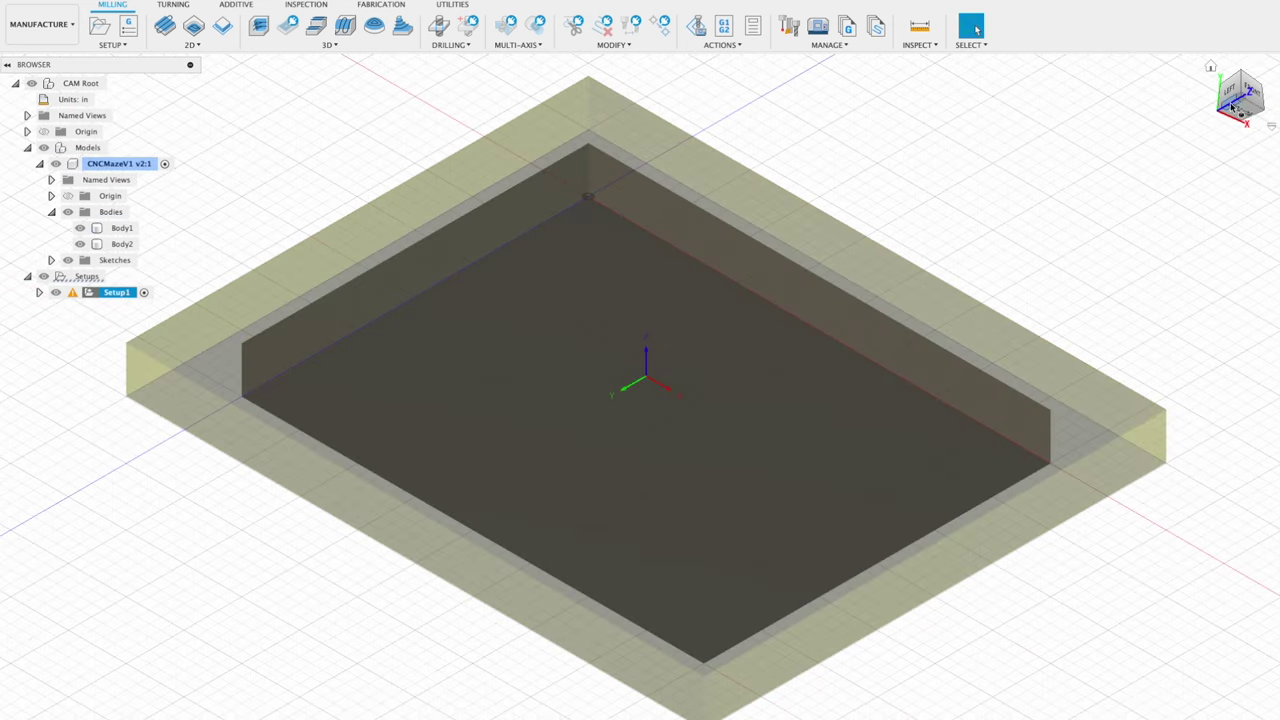
- Hide the lid body, redo Setup1's model selection without it, and accept the setup
click(1229, 104)
right_click(110, 292)
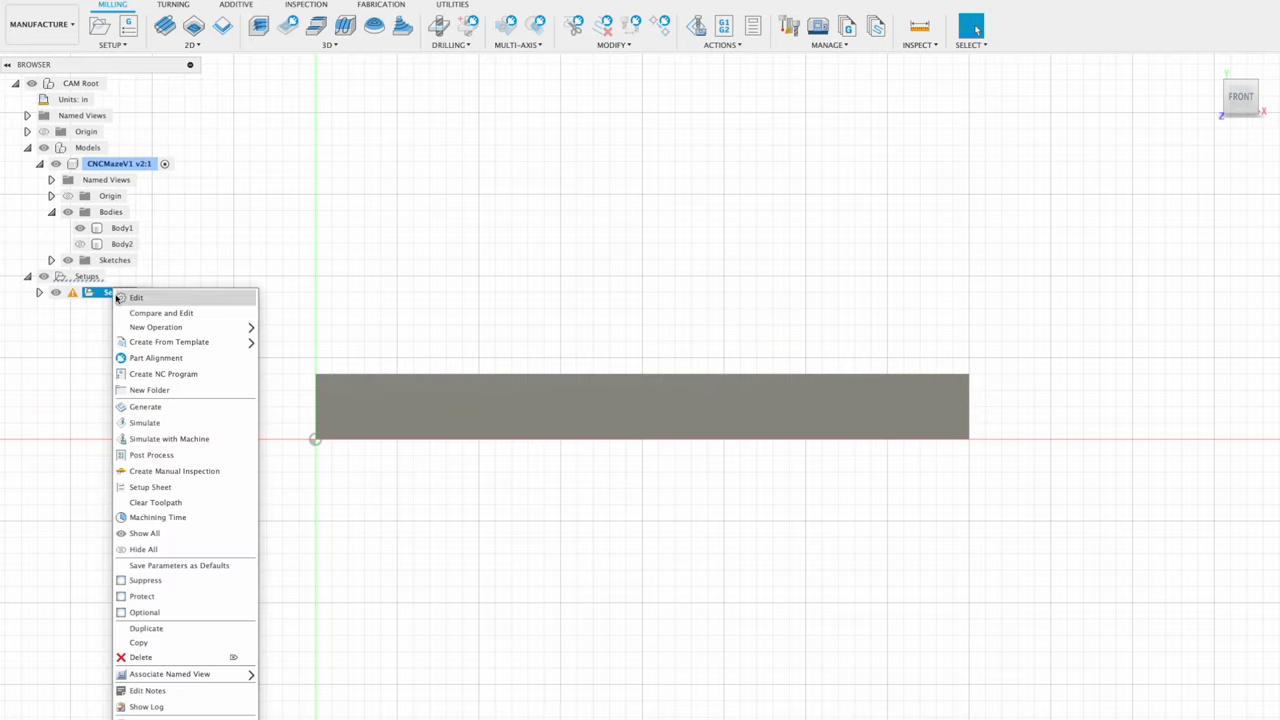
click(130, 297)
click(1124, 163)
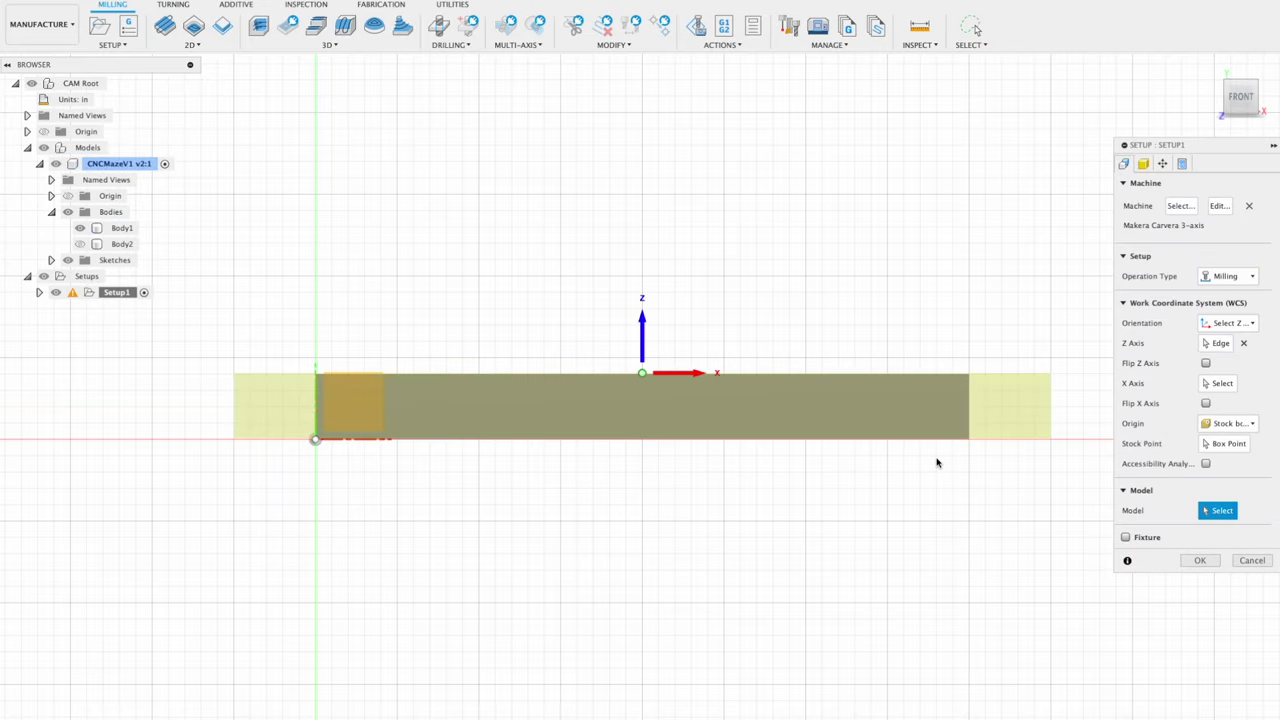
click(1143, 163)
click(1200, 474)
- Create a Drill operation using the Ø2mm 118° drill from the Carvera Spare Tools library
click(1211, 65)
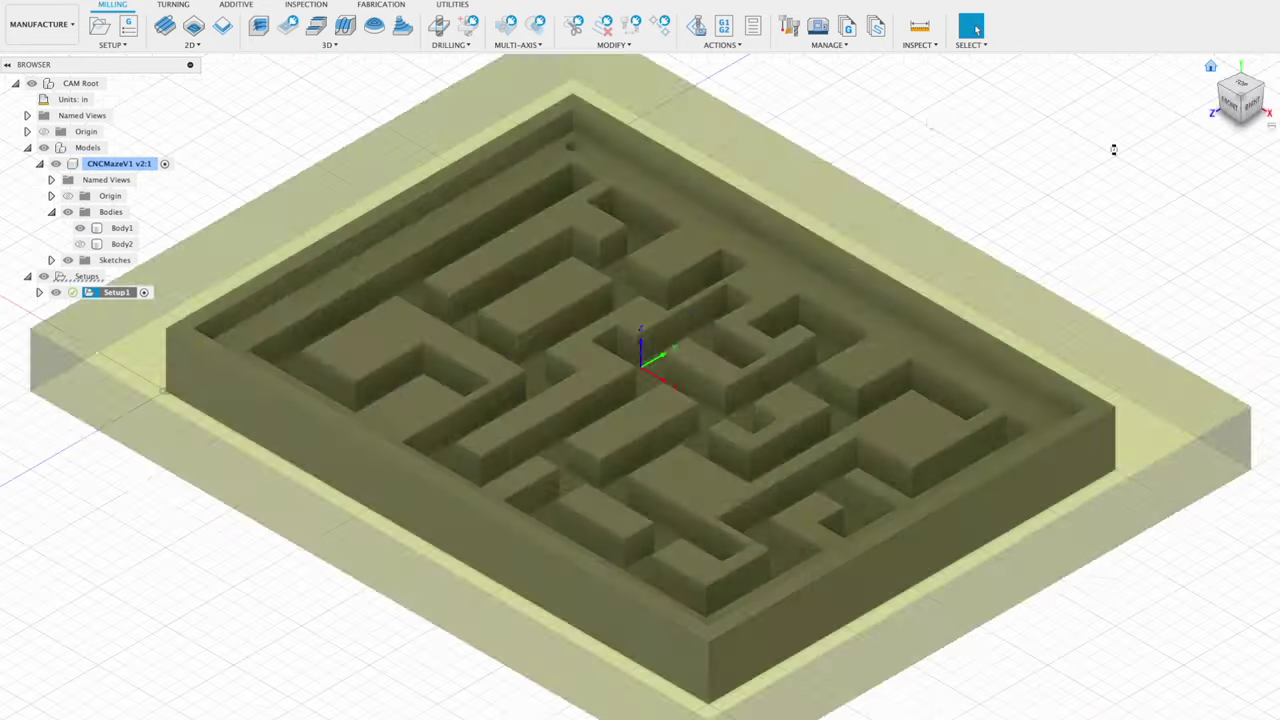
click(191, 45)
click(450, 45)
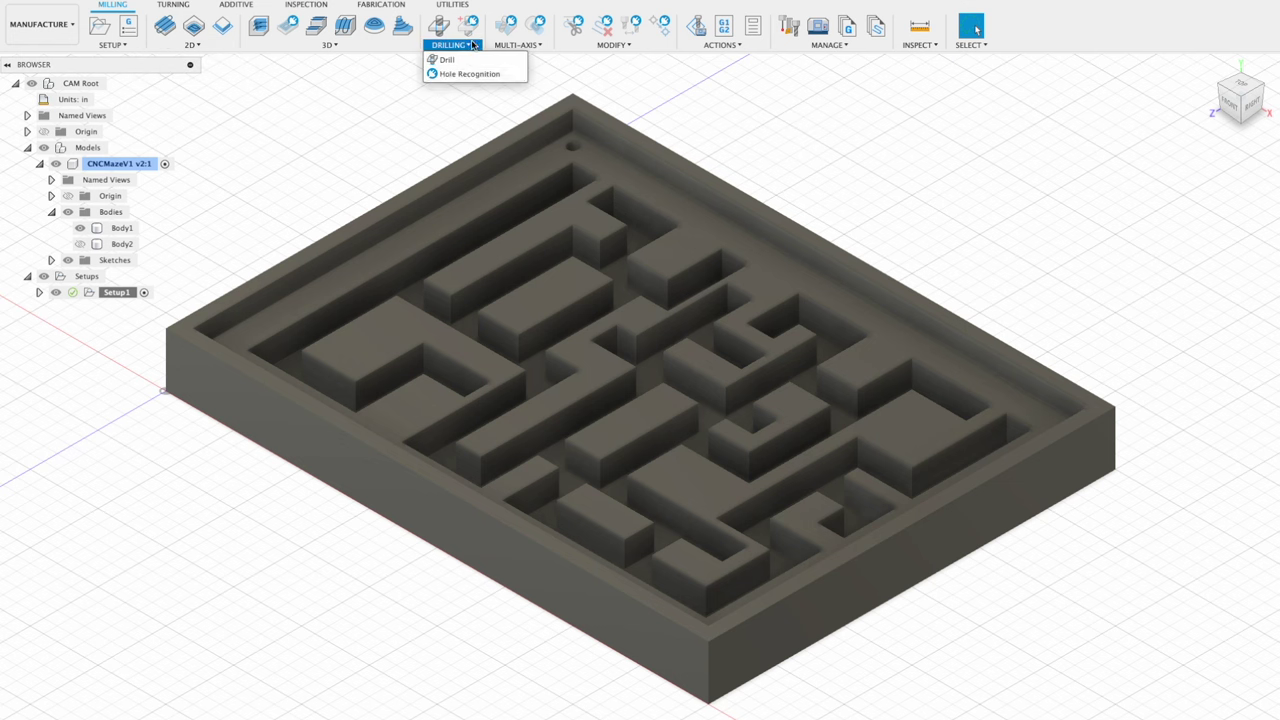
click(465, 65)
click(1216, 203)
click(268, 243)
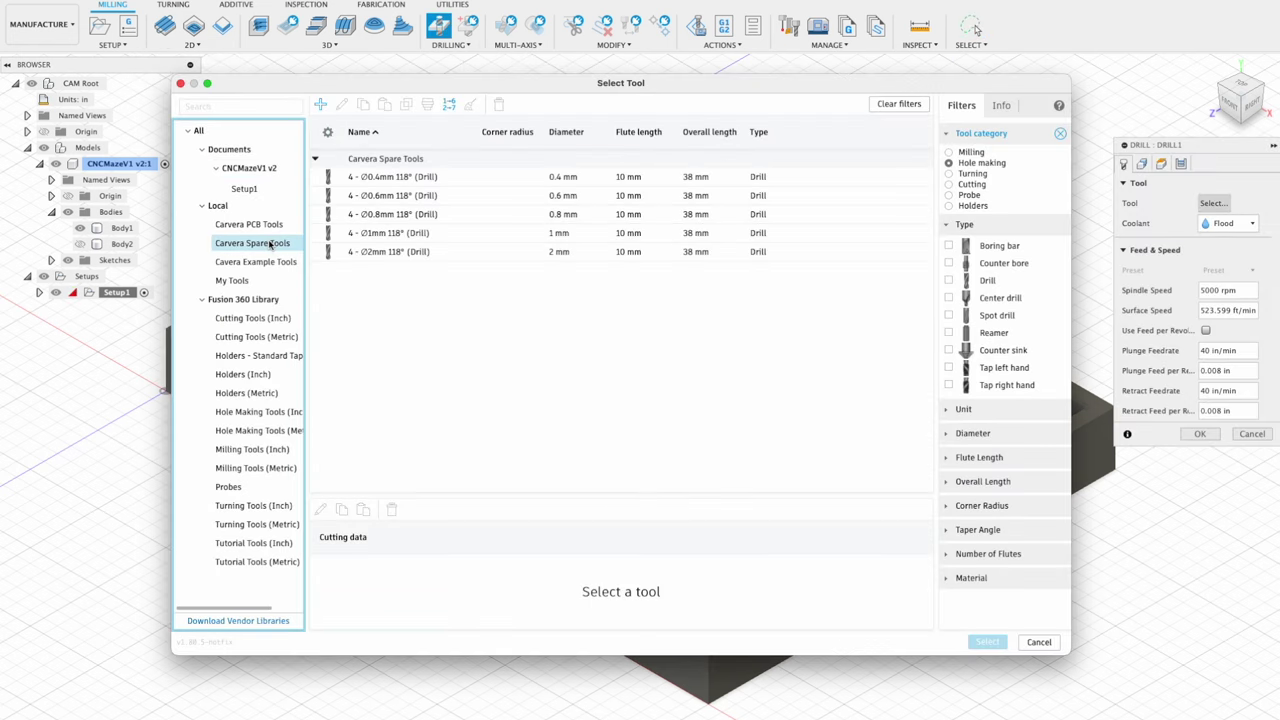
click(408, 251)
click(987, 641)
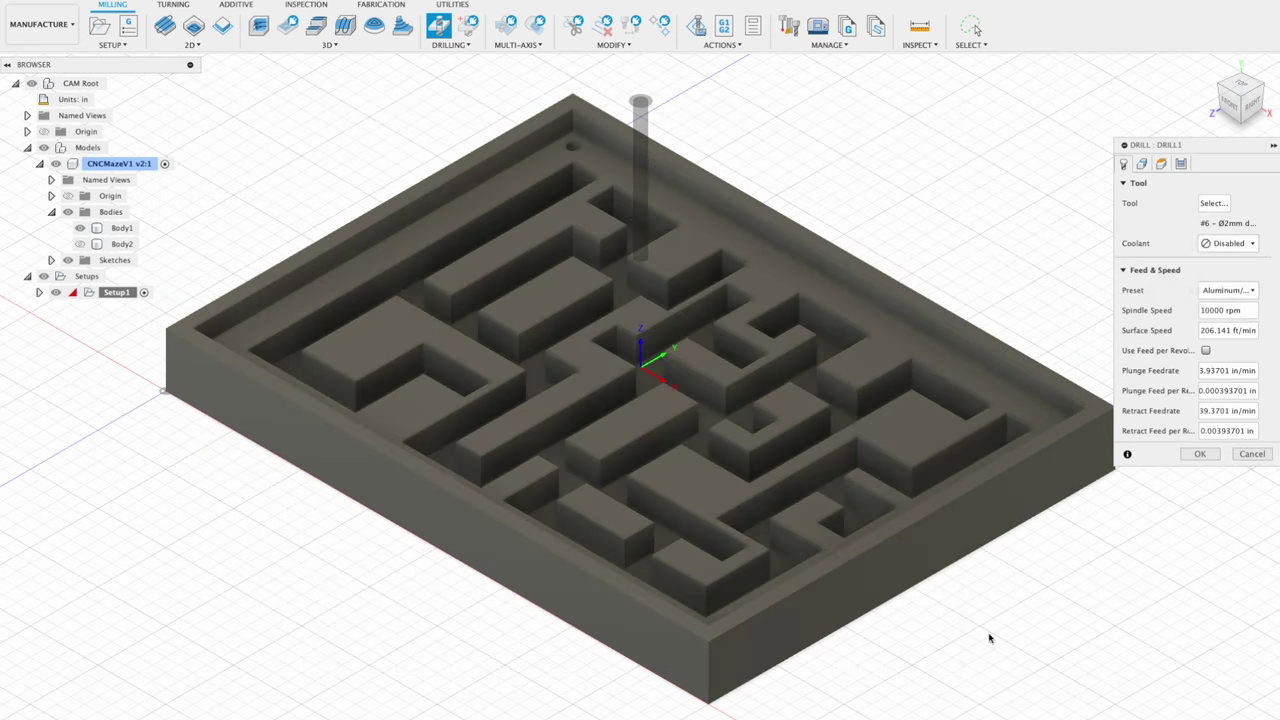
- Assign the four corner holes to the Ø2mm Drill operation, reference its clearance, retract and feed heights to the model top, and accept it
click(1143, 165)
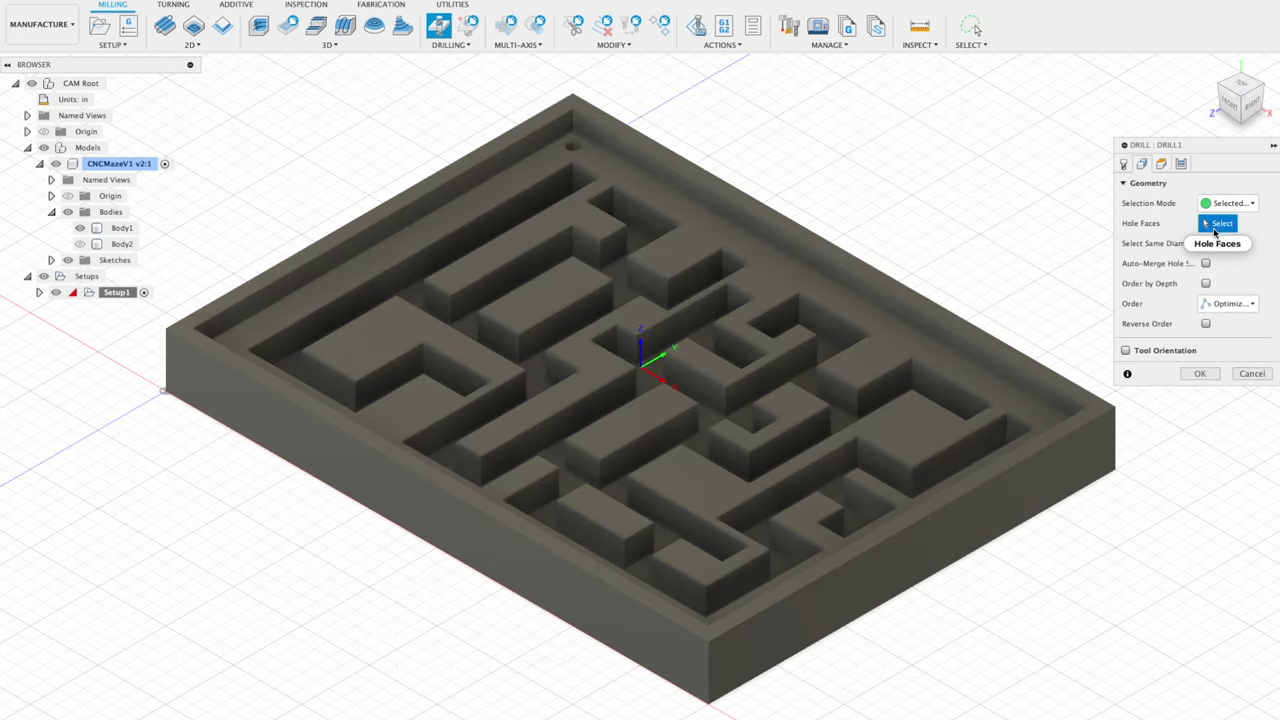
click(1161, 164)
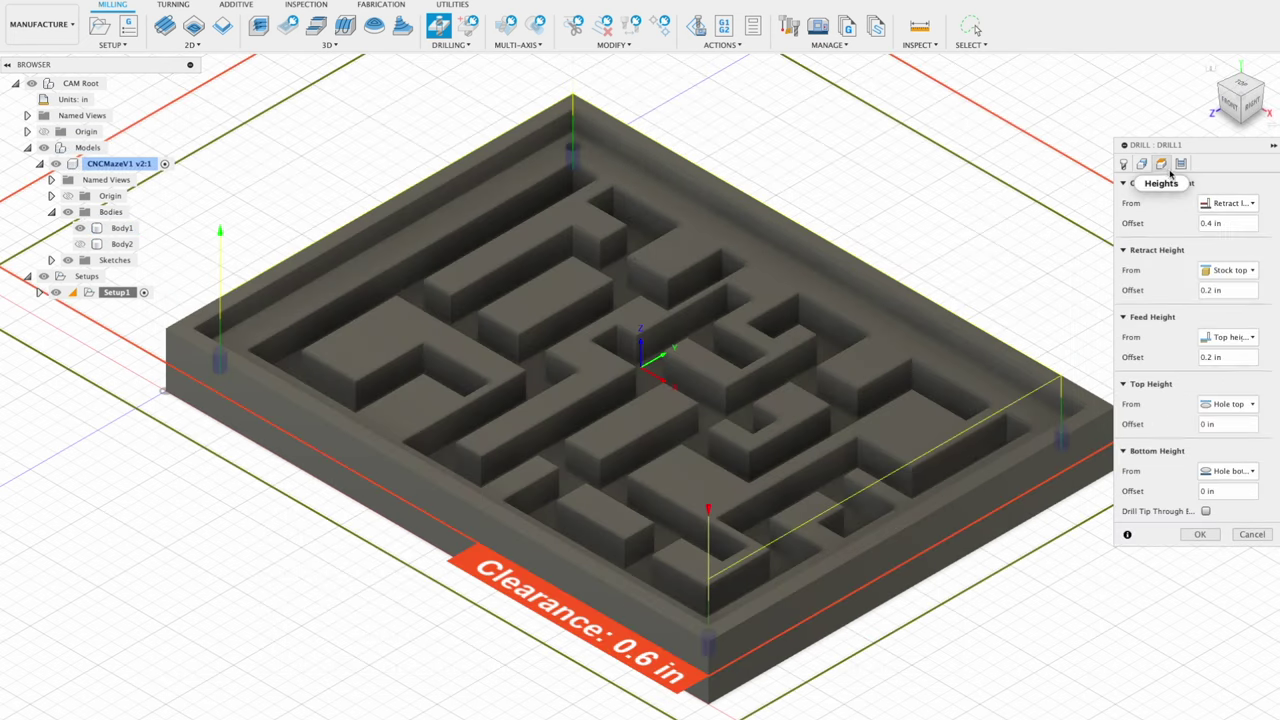
click(1228, 203)
click(1220, 277)
click(1226, 270)
click(1220, 344)
click(1226, 337)
click(1220, 425)
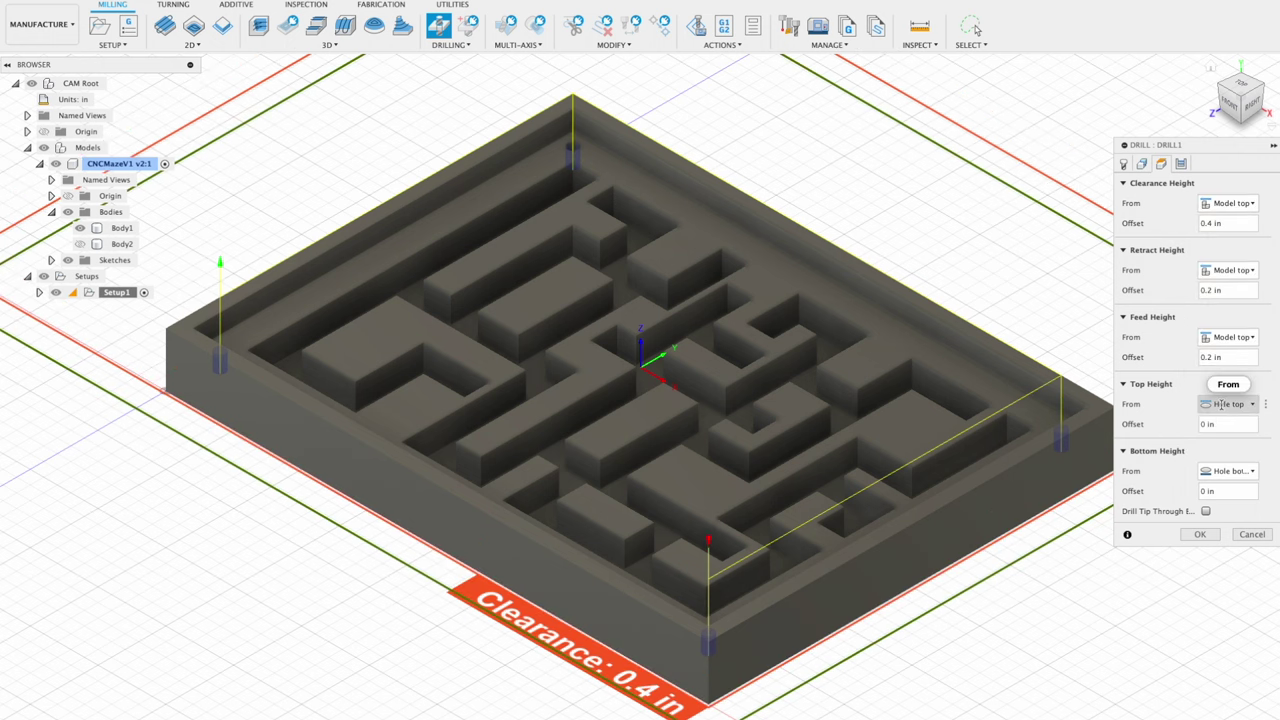
click(1181, 163)
click(1200, 223)
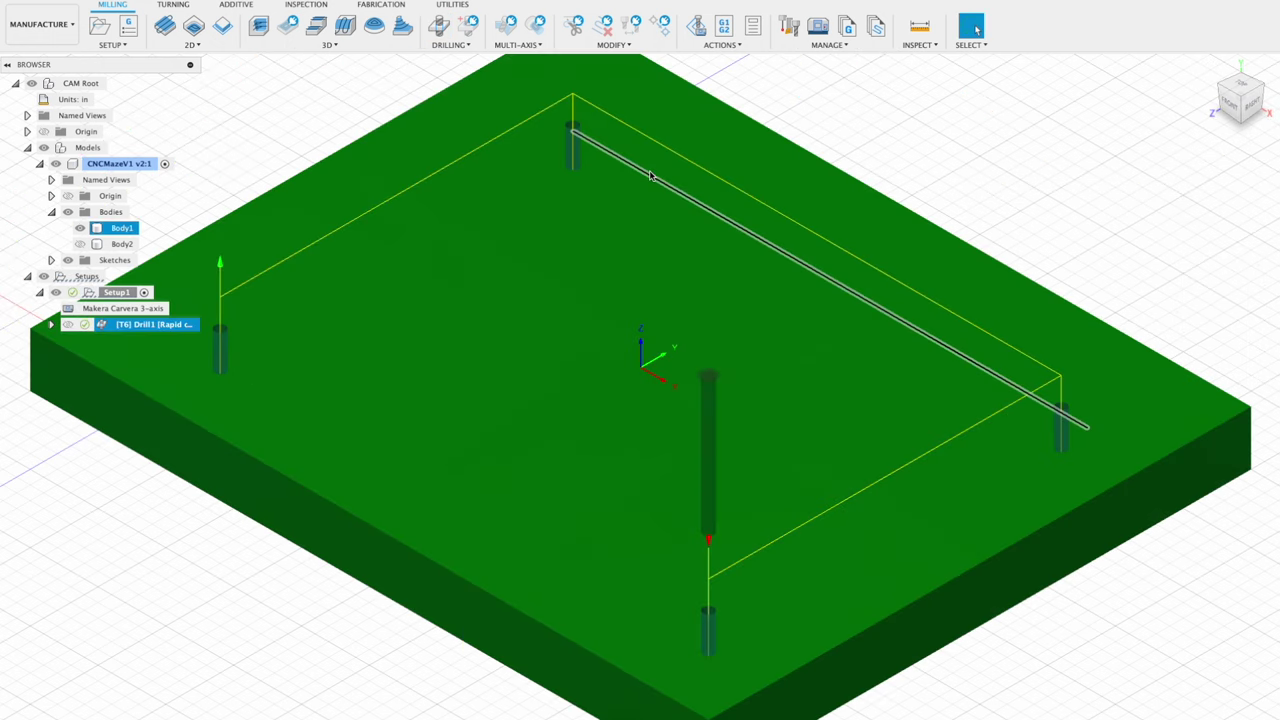
- Create a second Drill operation using the Ø1/8" drill with its default preset
click(438, 25)
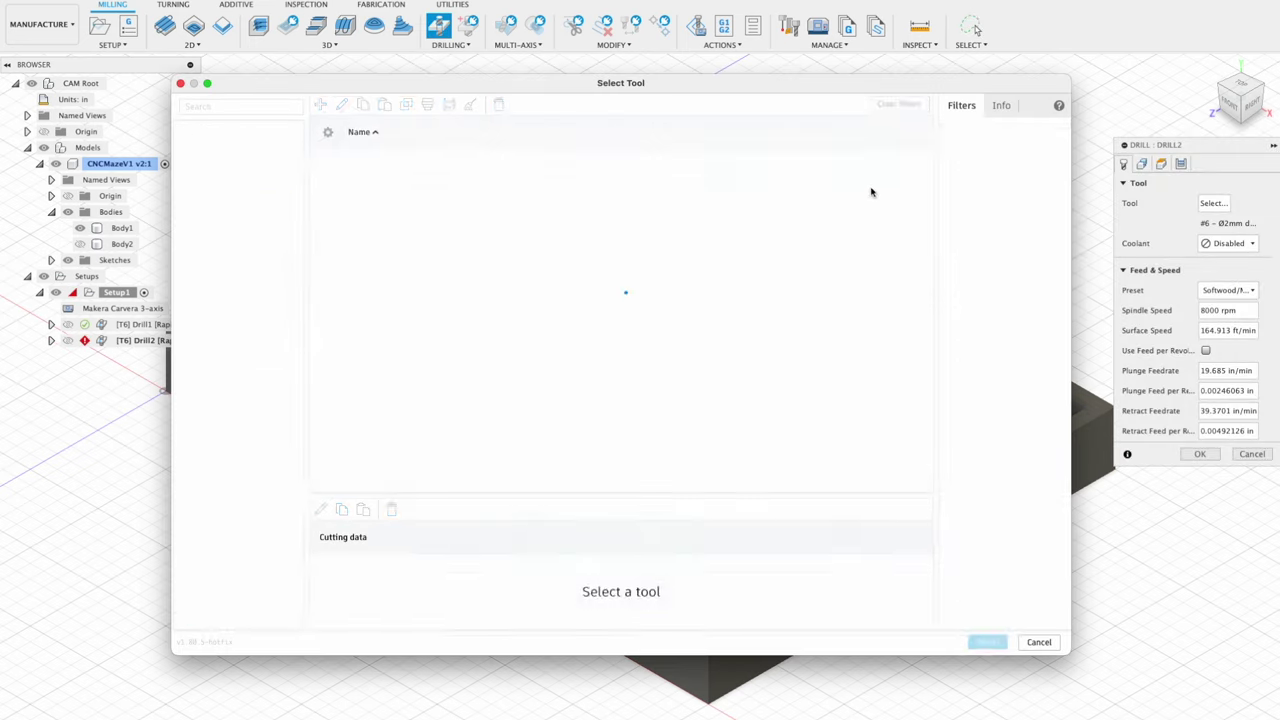
click(400, 174)
click(986, 640)
click(1228, 290)
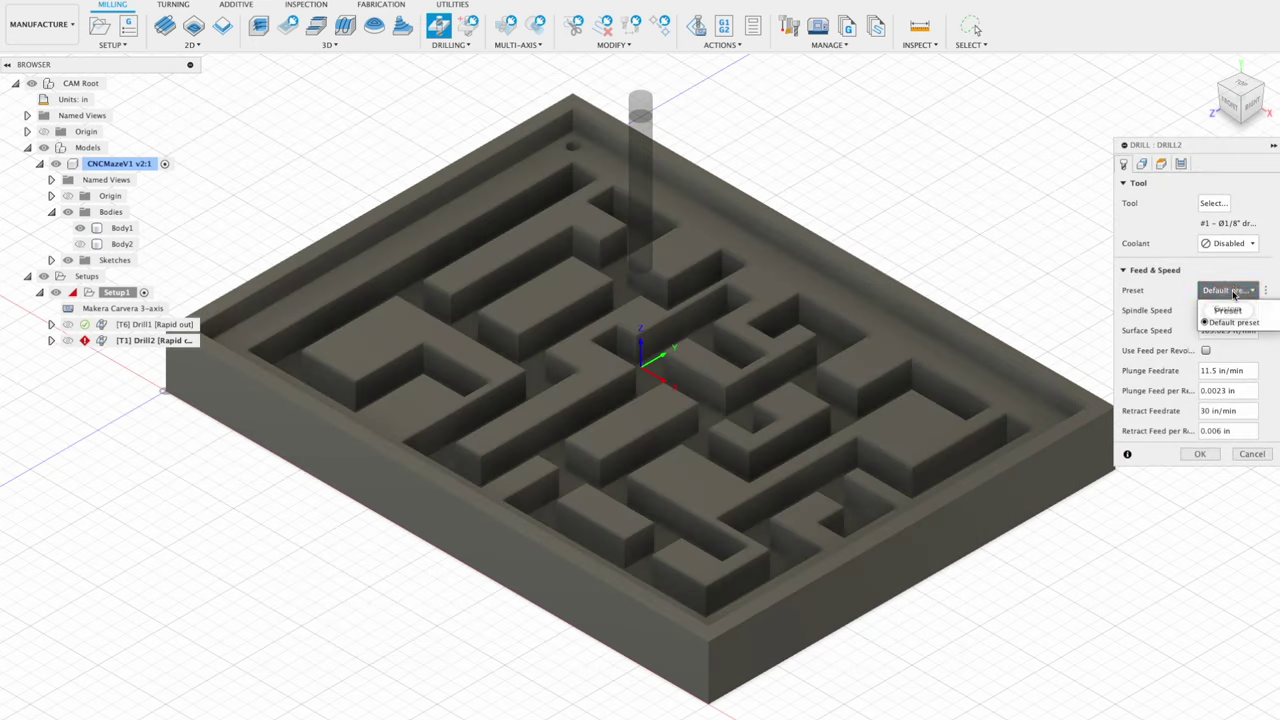
- Select the two larger holes in the maze floor as the second Drill operation's hole faces
click(1142, 164)
click(1241, 85)
click(1260, 64)
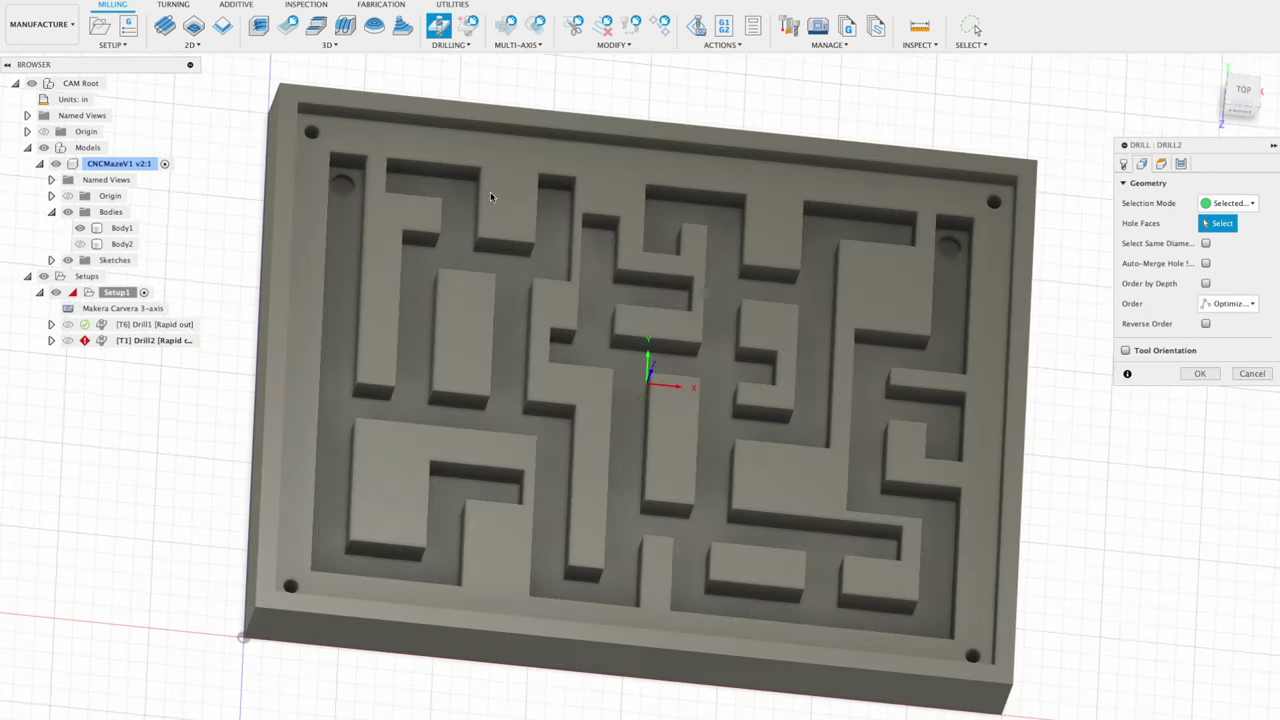
- Reference Drill2's clearance, retract and feed heights to the model top, choose its top height reference, and accept the operation
click(1162, 164)
click(1228, 203)
click(1222, 278)
click(1226, 270)
click(1221, 345)
click(1226, 337)
click(1219, 427)
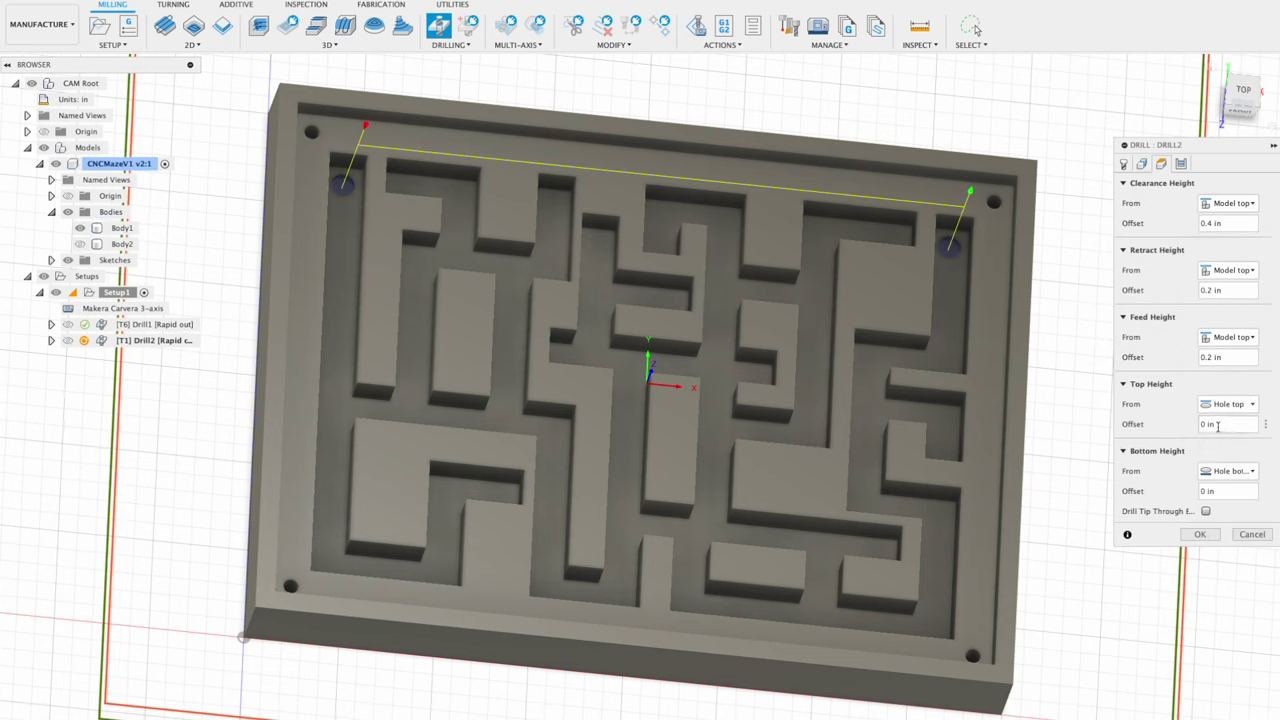
click(1230, 404)
click(1235, 490)
click(1200, 534)
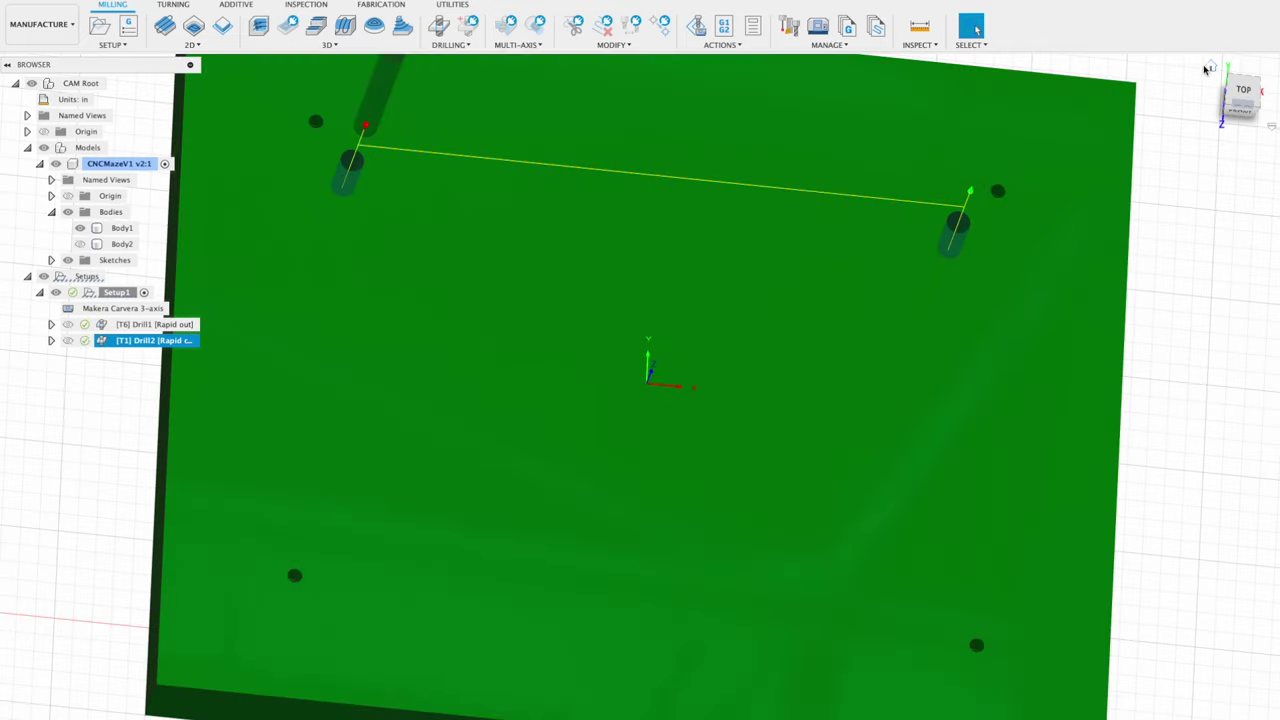
- Create a 2D Pocket operation with tool 4, the Ø3.175mm 12mm flute end mill from Cavera Example Tools, using the Softwood/MDF/Epoxy preset
click(1207, 68)
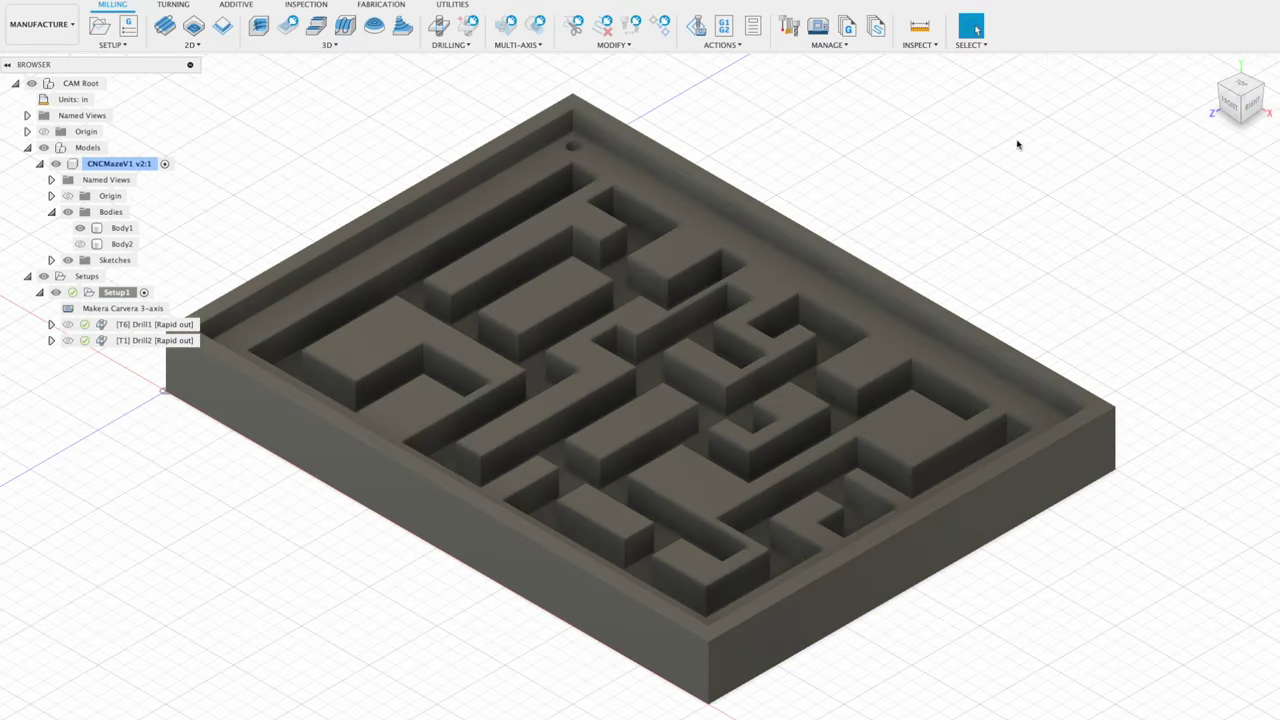
click(191, 45)
click(191, 77)
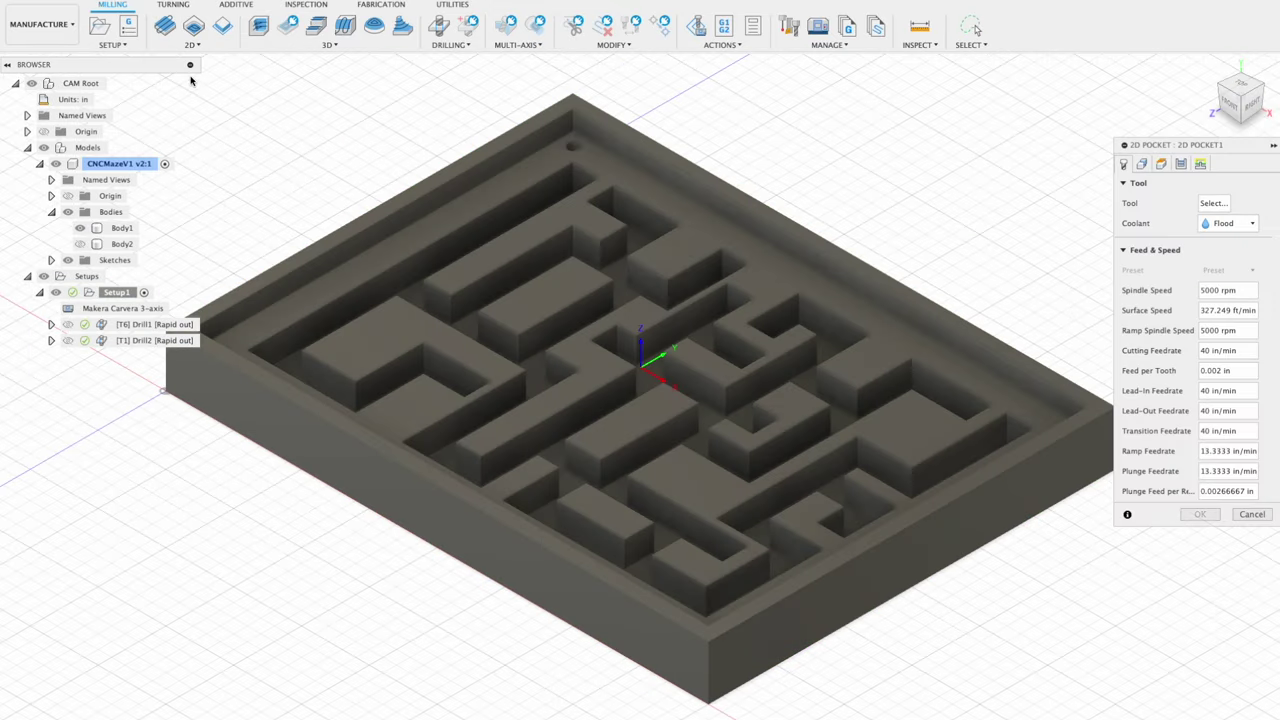
click(1210, 203)
click(254, 261)
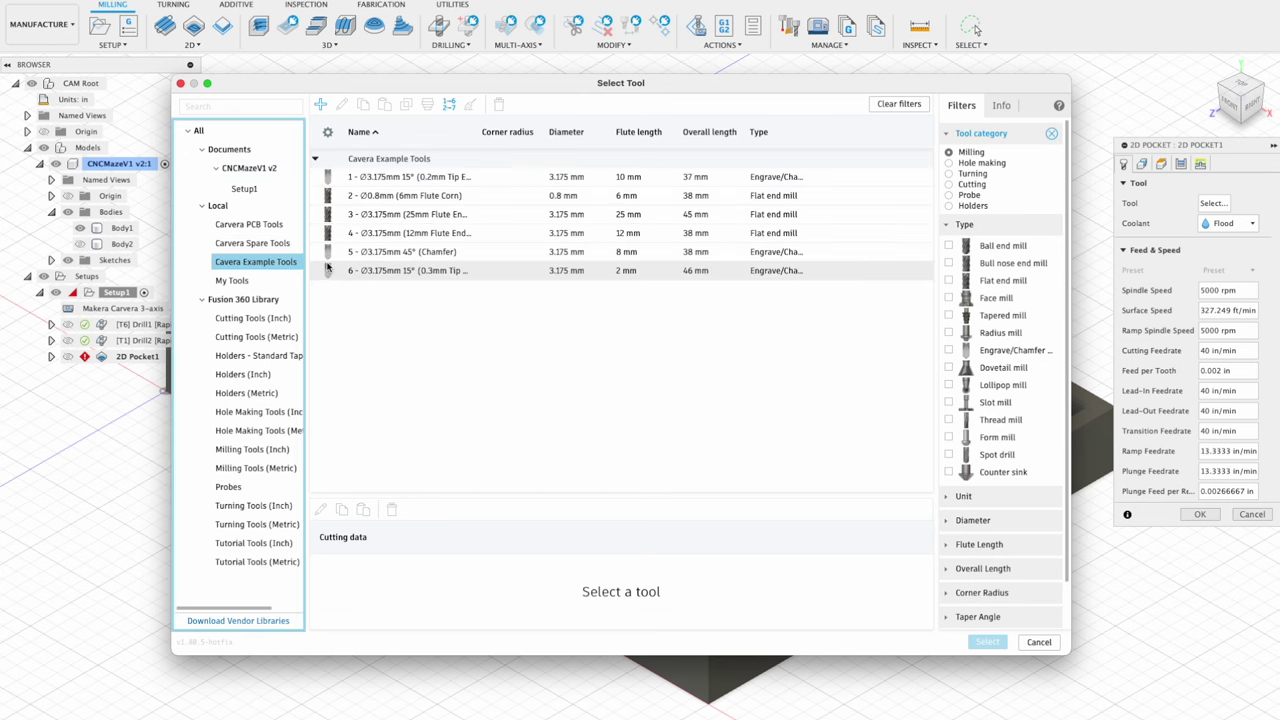
click(437, 234)
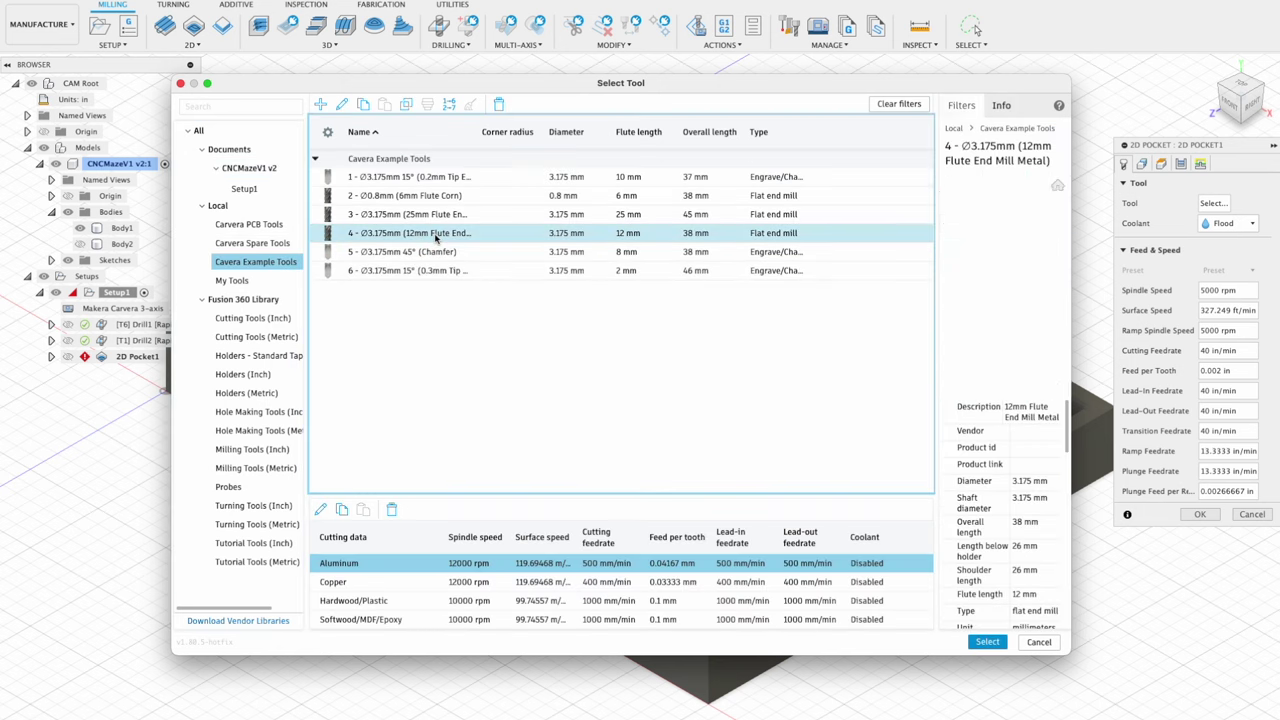
click(985, 642)
click(1208, 364)
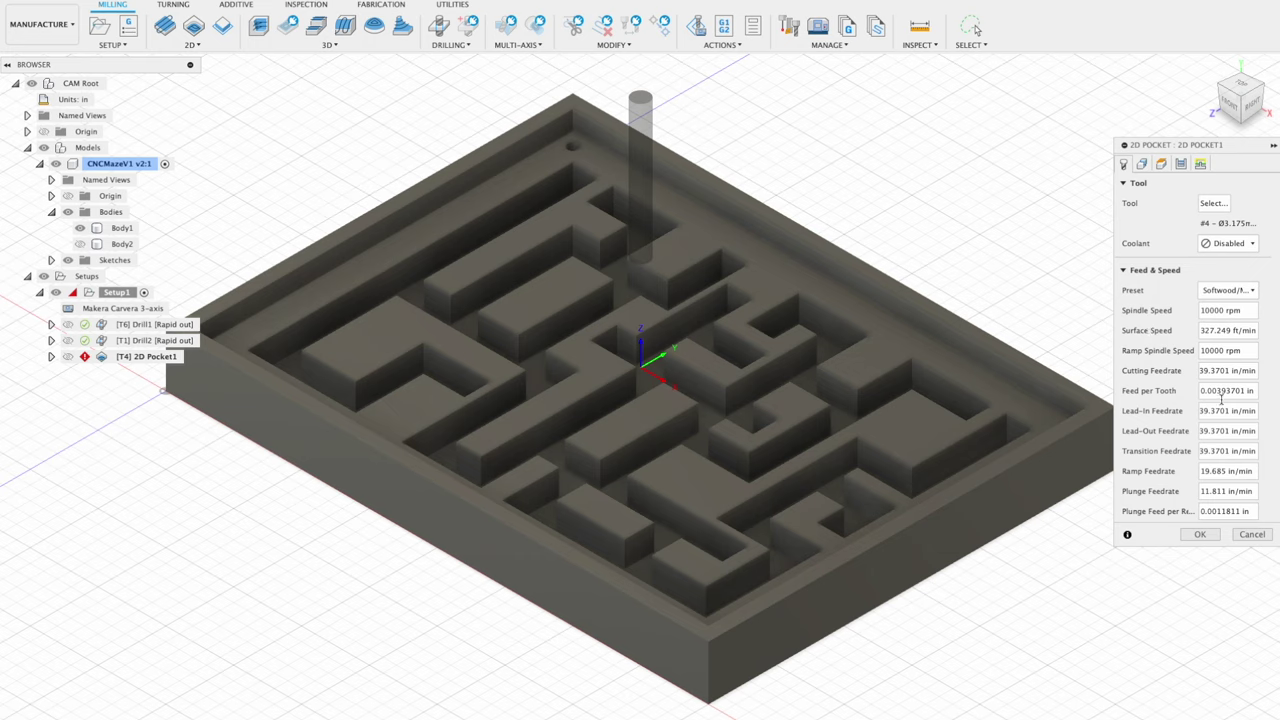
- Select the closed edge chain around the lid recess as the first 2D Pocket's geometry
click(1143, 165)
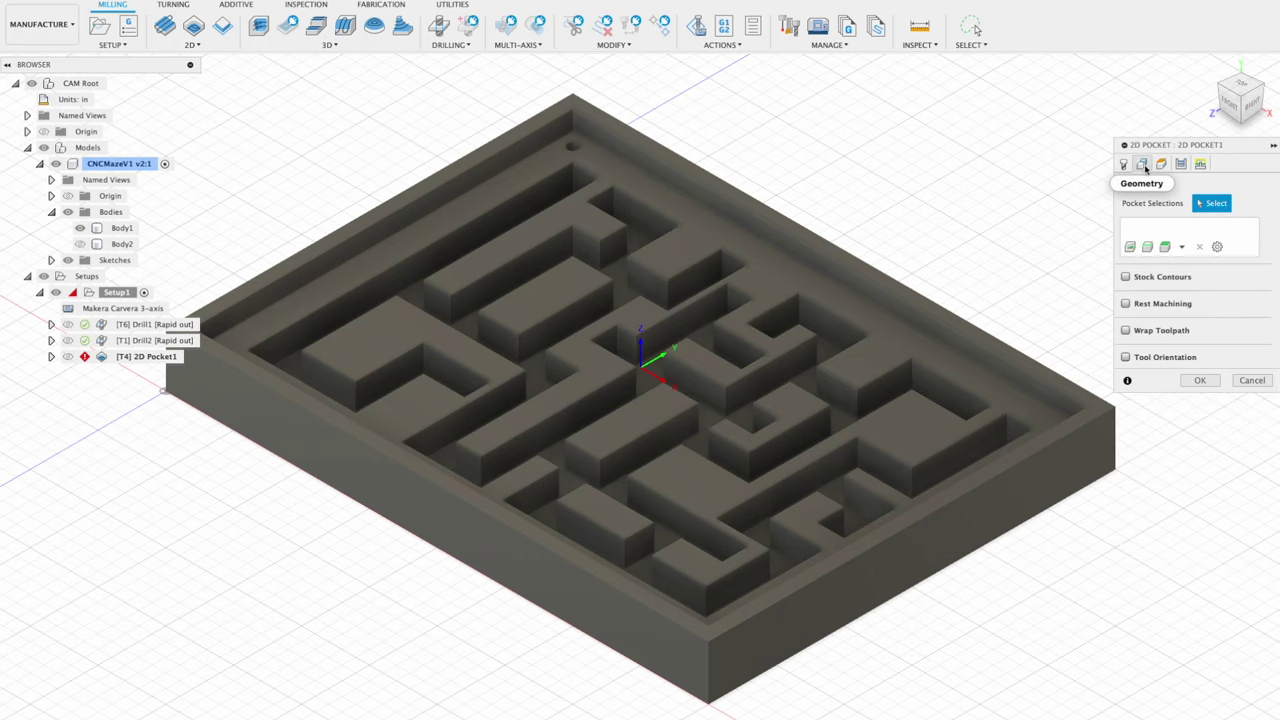
click(1146, 248)
click(813, 275)
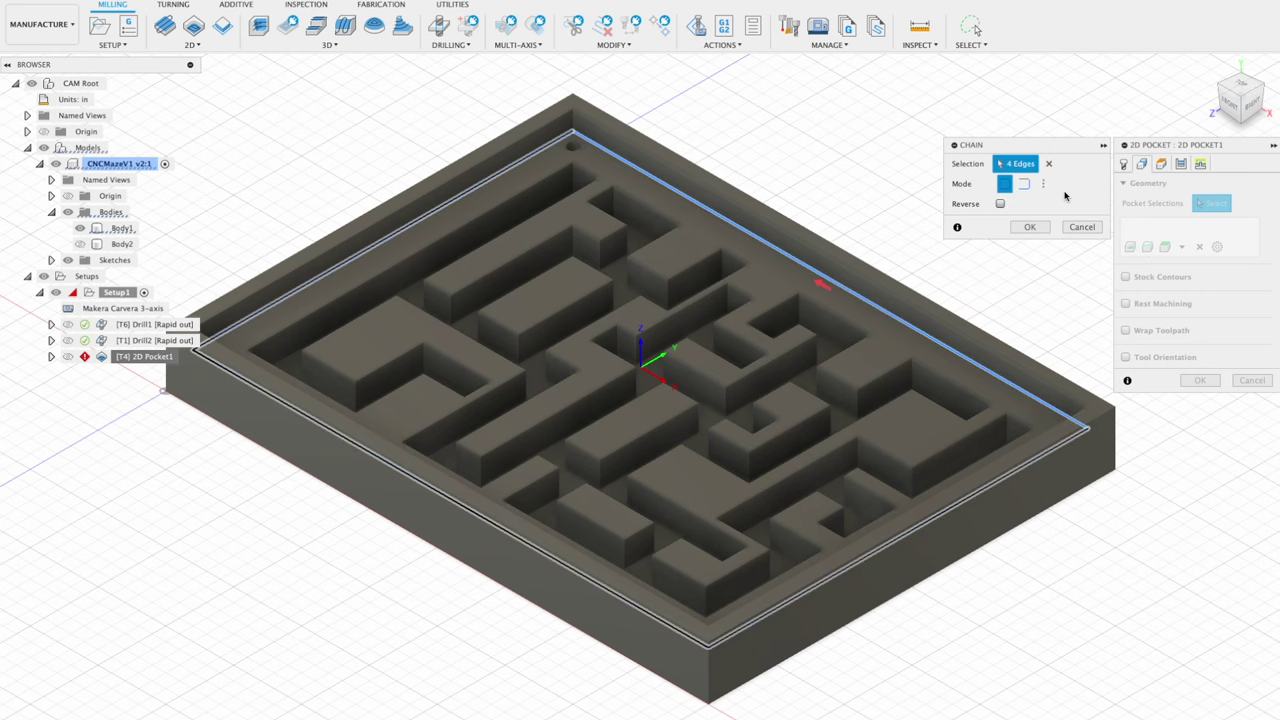
click(1030, 227)
- Reference 2D Pocket1's clearance, retract, feed and top heights to the model top
click(1161, 164)
click(1207, 203)
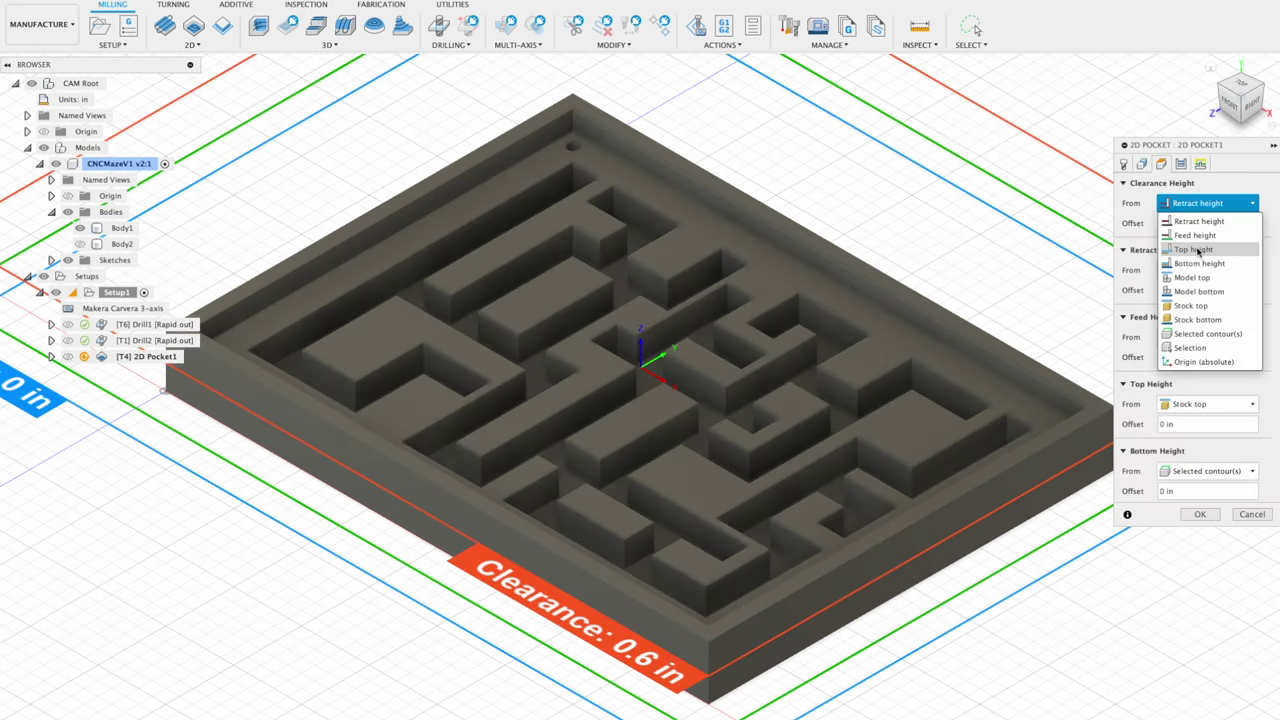
click(1192, 277)
click(1207, 270)
click(1192, 344)
click(1200, 337)
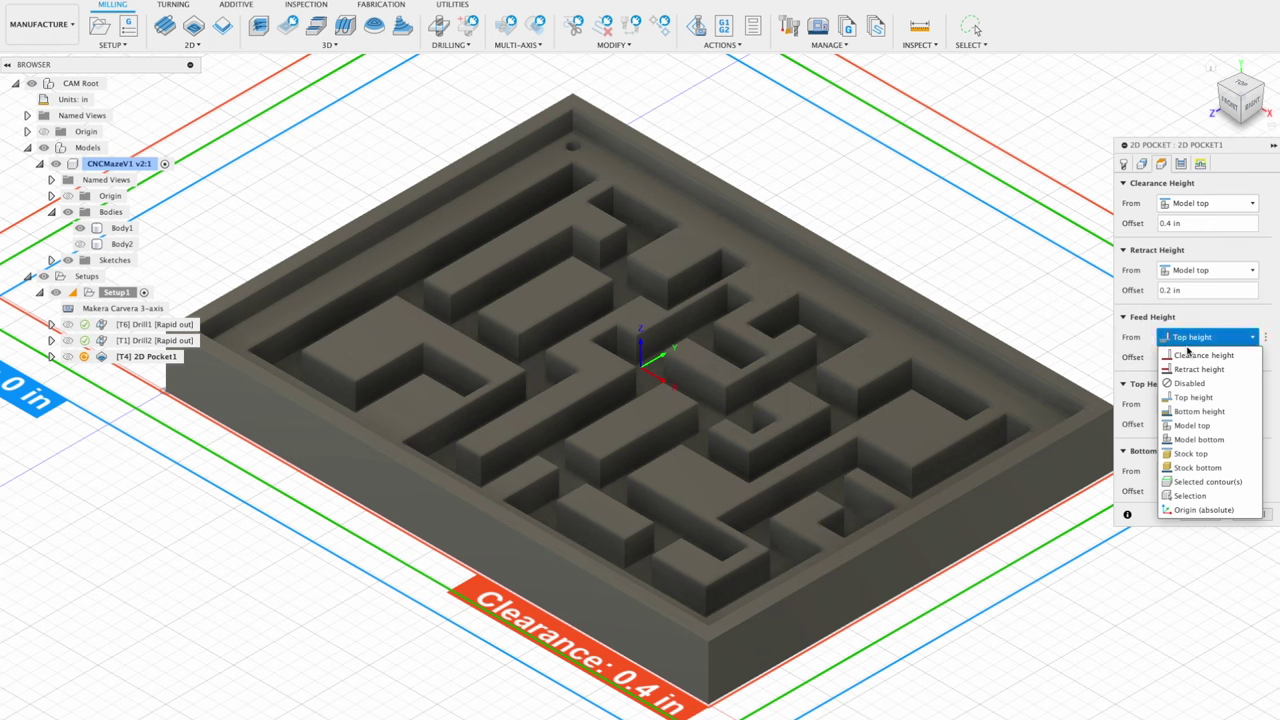
click(1192, 425)
click(1195, 404)
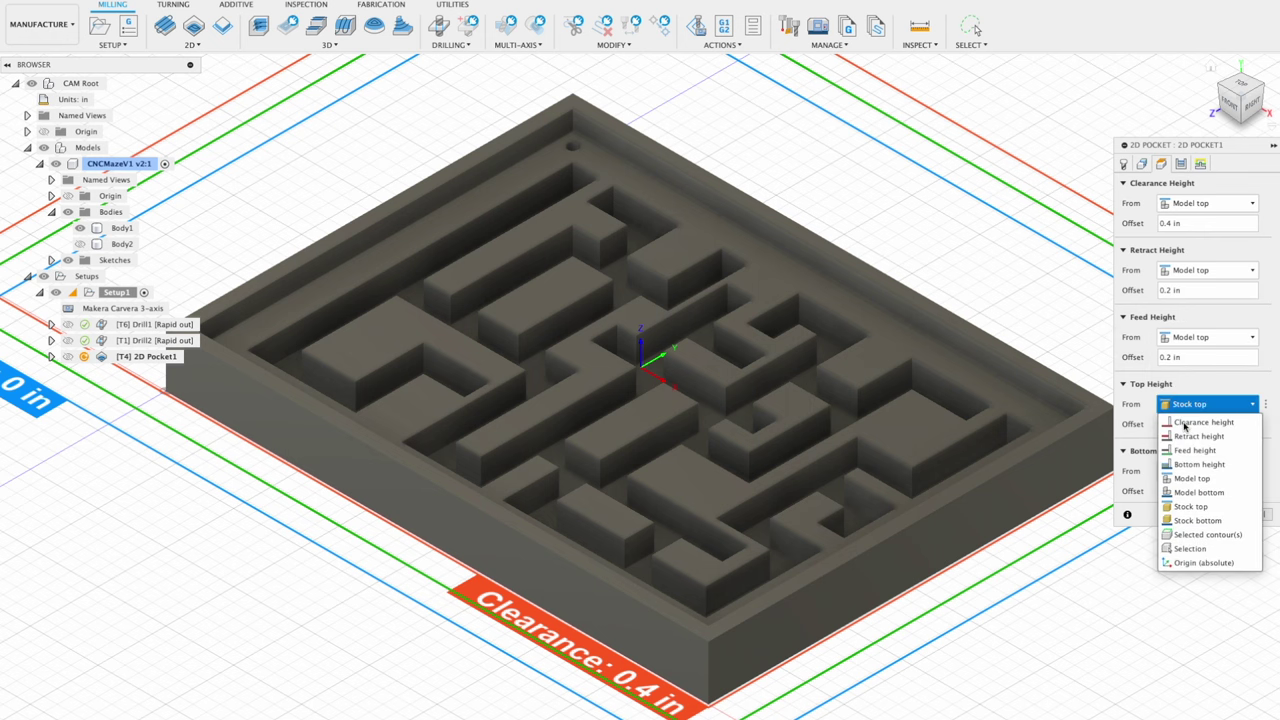
click(1195, 478)
- Enable multiple depths with a 0.03 in maximum roughing stepdown for 2D Pocket1 and accept the operation
click(1182, 166)
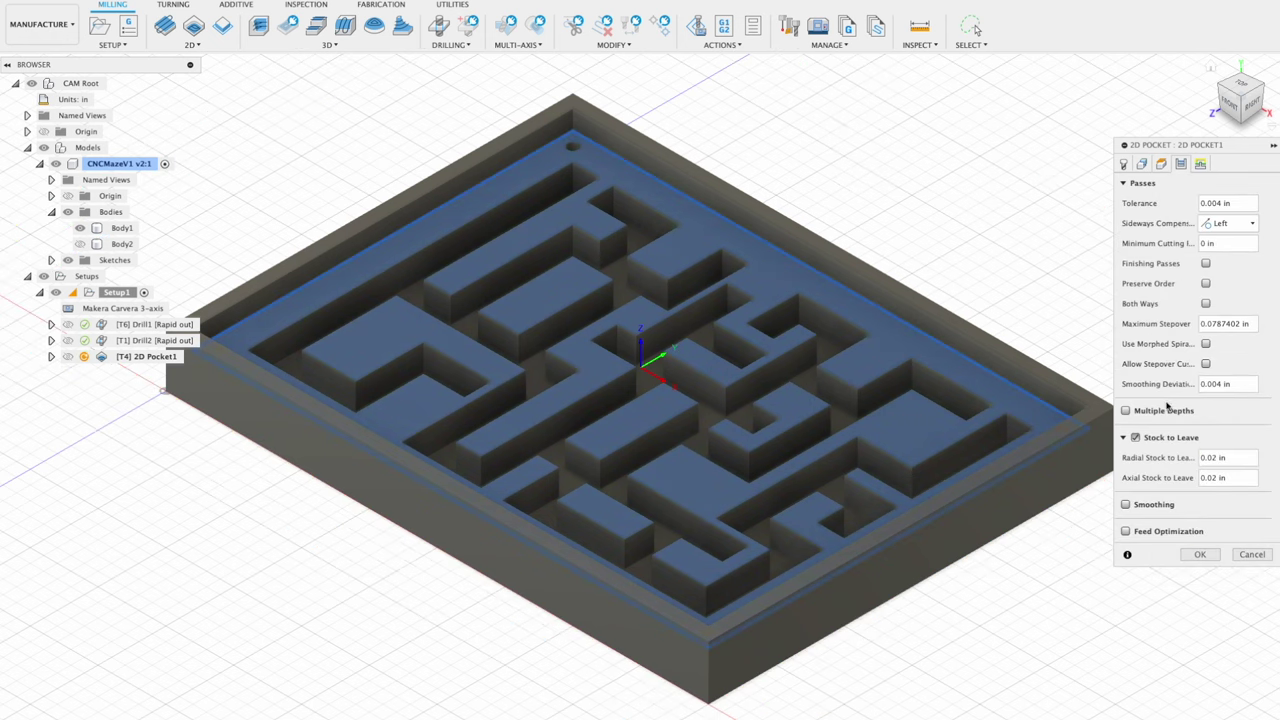
click(1135, 410)
click(1265, 430)
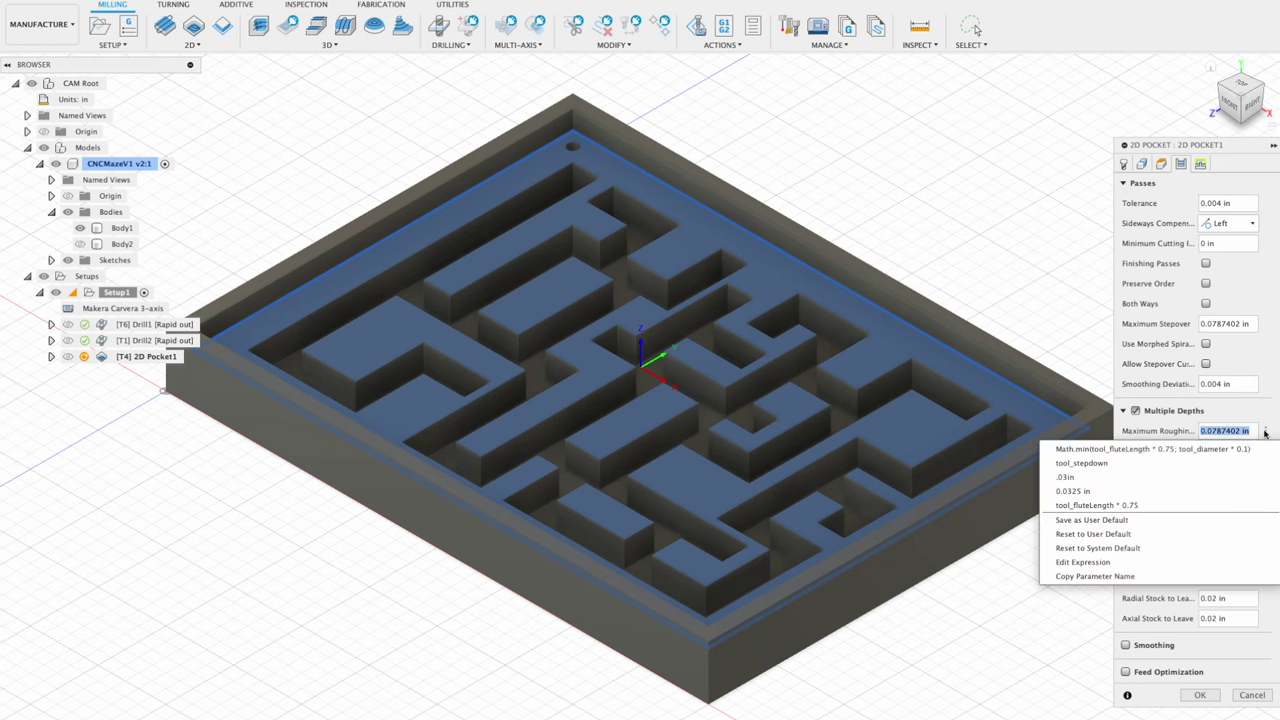
click(1228, 477)
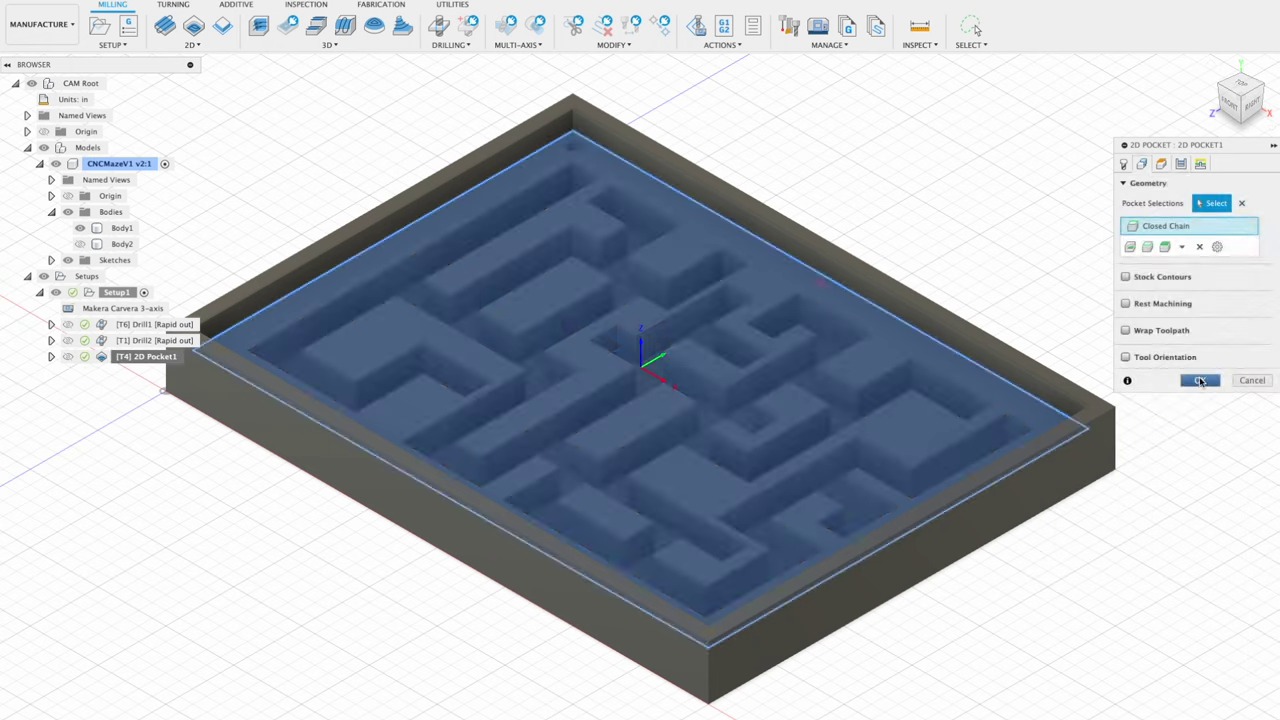
click(1200, 380)
click(1020, 237)
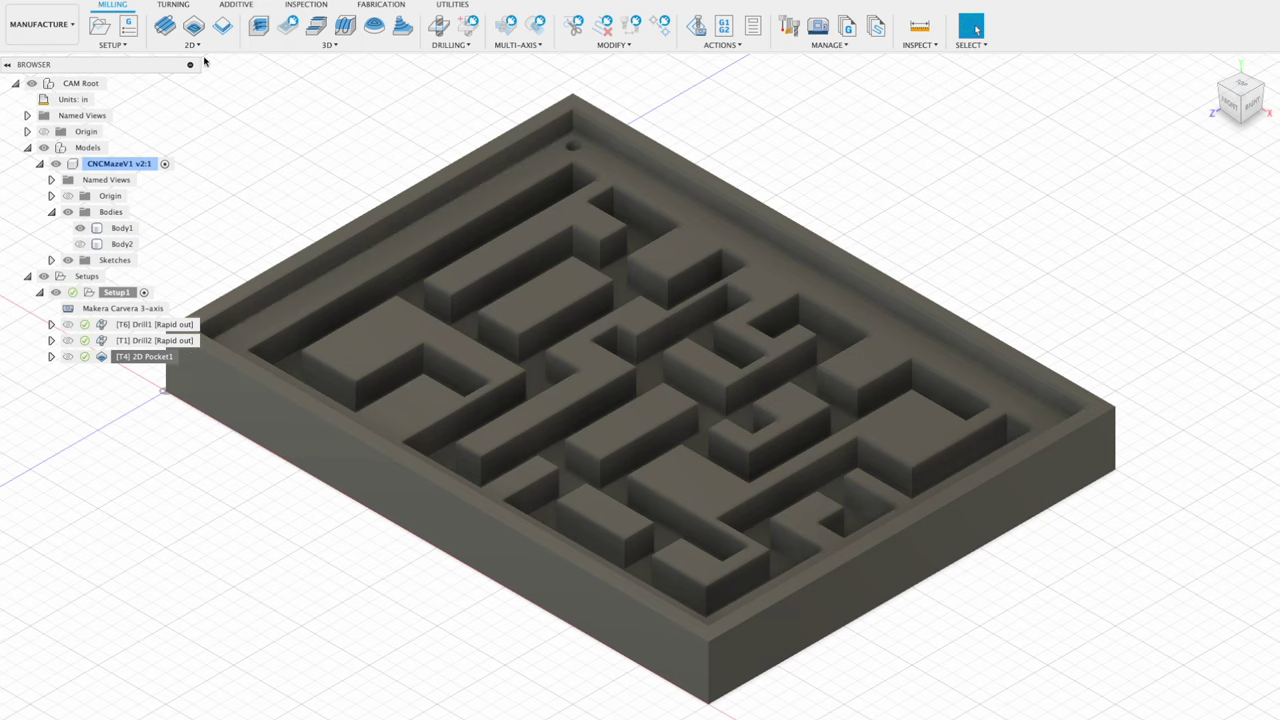
- Create a second 2D Pocket operation using tool 3, the Ø3.175mm 25mm flute end mill from Cavera Example Tools
click(194, 26)
click(1214, 203)
click(260, 262)
click(383, 214)
click(984, 642)
click(1238, 291)
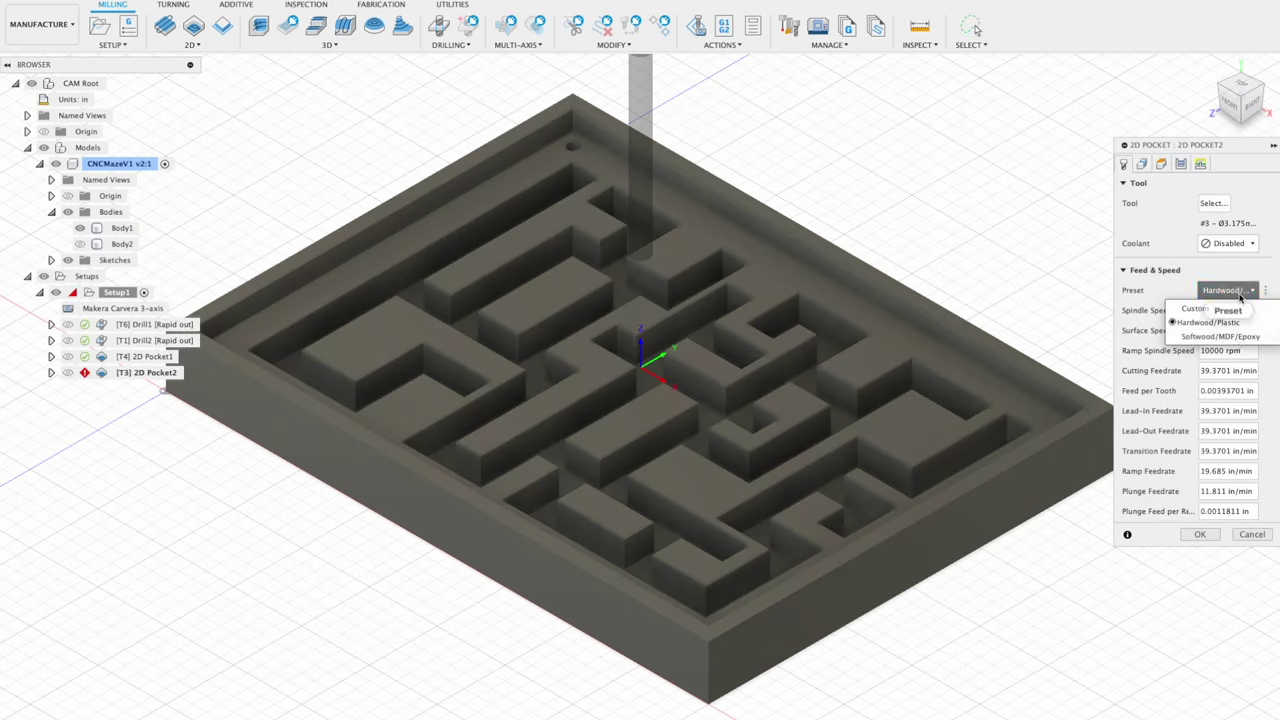
- Select the maze floor face as the second 2D Pocket's geometry
click(1141, 163)
click(1130, 247)
click(833, 362)
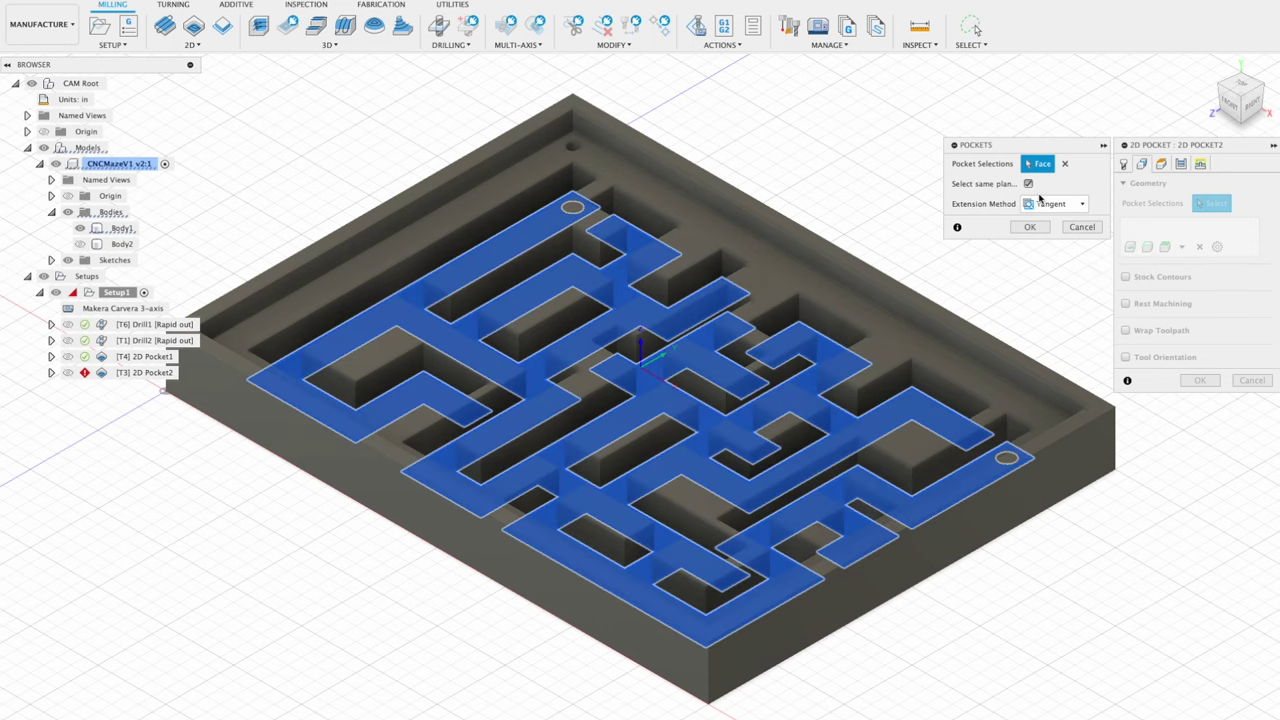
click(1032, 227)
- Reference 2D Pocket2's clearance, retract and feed heights to the model top
click(1161, 164)
click(1202, 203)
click(1192, 277)
click(1200, 270)
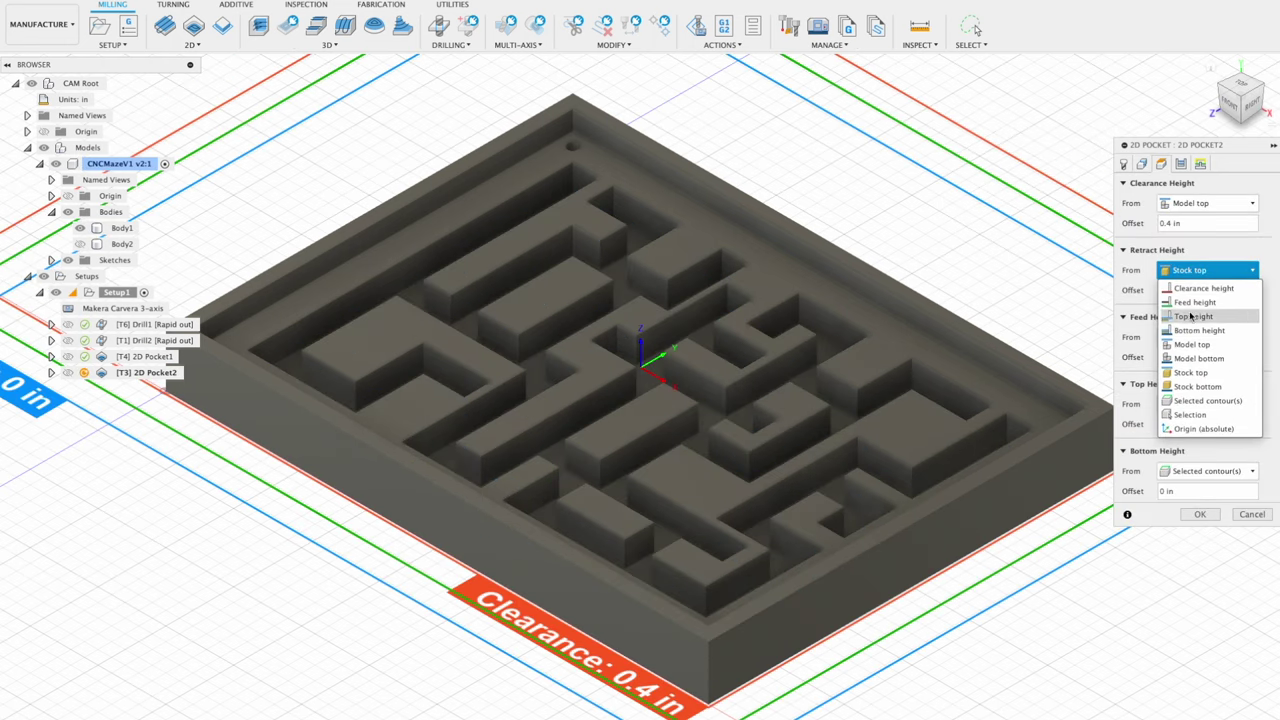
click(1192, 344)
click(1198, 337)
click(1191, 425)
- Reference 2D Pocket2's top height to the maze walls' top face, use multiple depths with a 0.03 in roughing stepdown, and accept it
click(1210, 404)
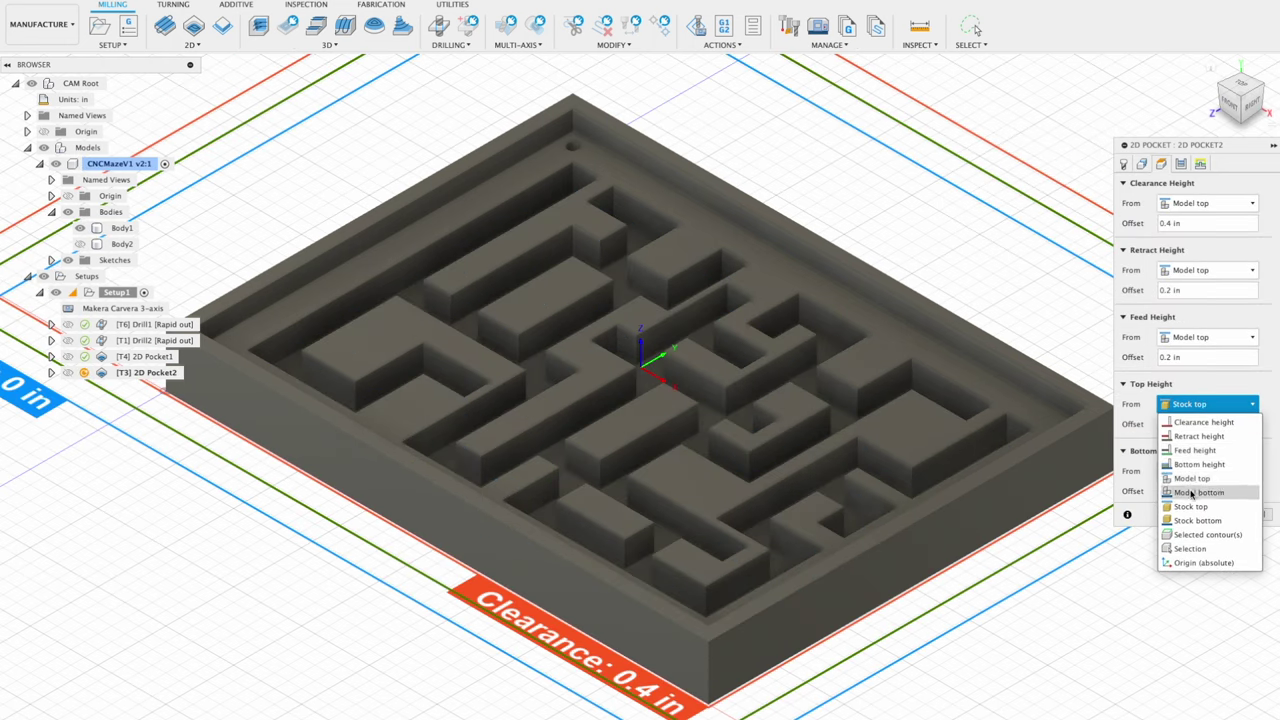
click(1207, 534)
click(1208, 404)
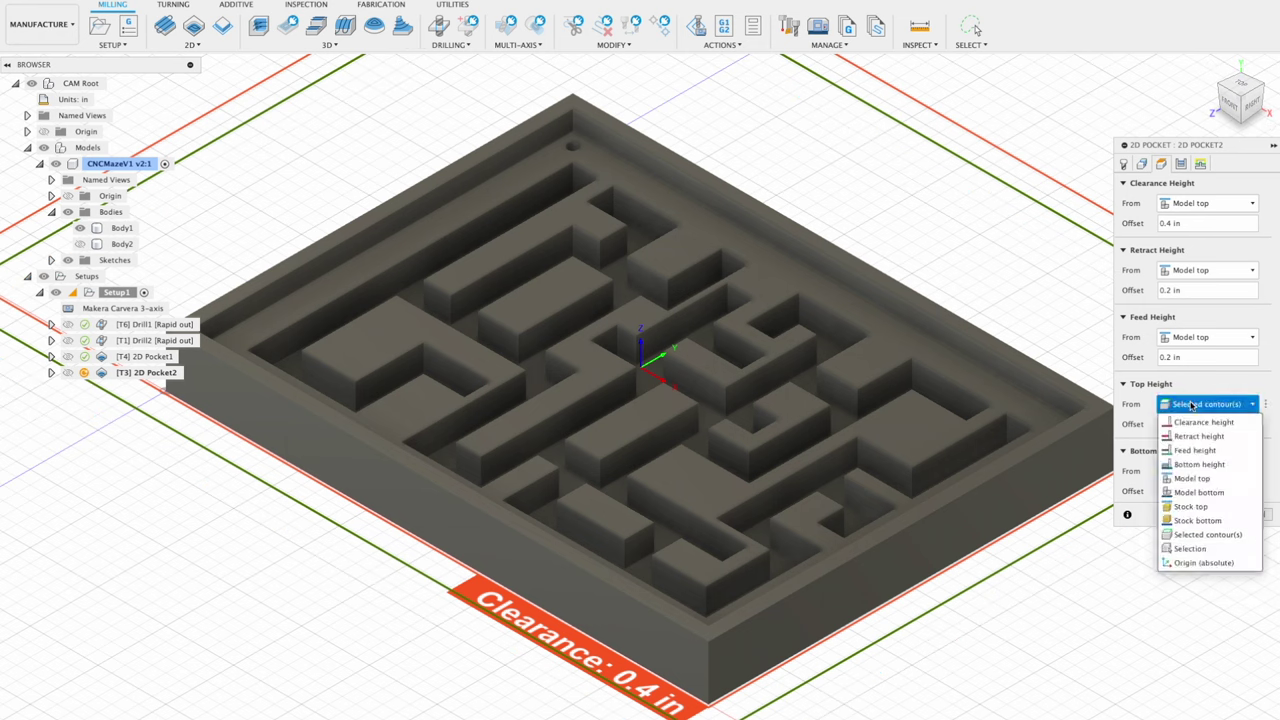
click(1190, 548)
click(884, 340)
click(1220, 491)
click(1220, 491)
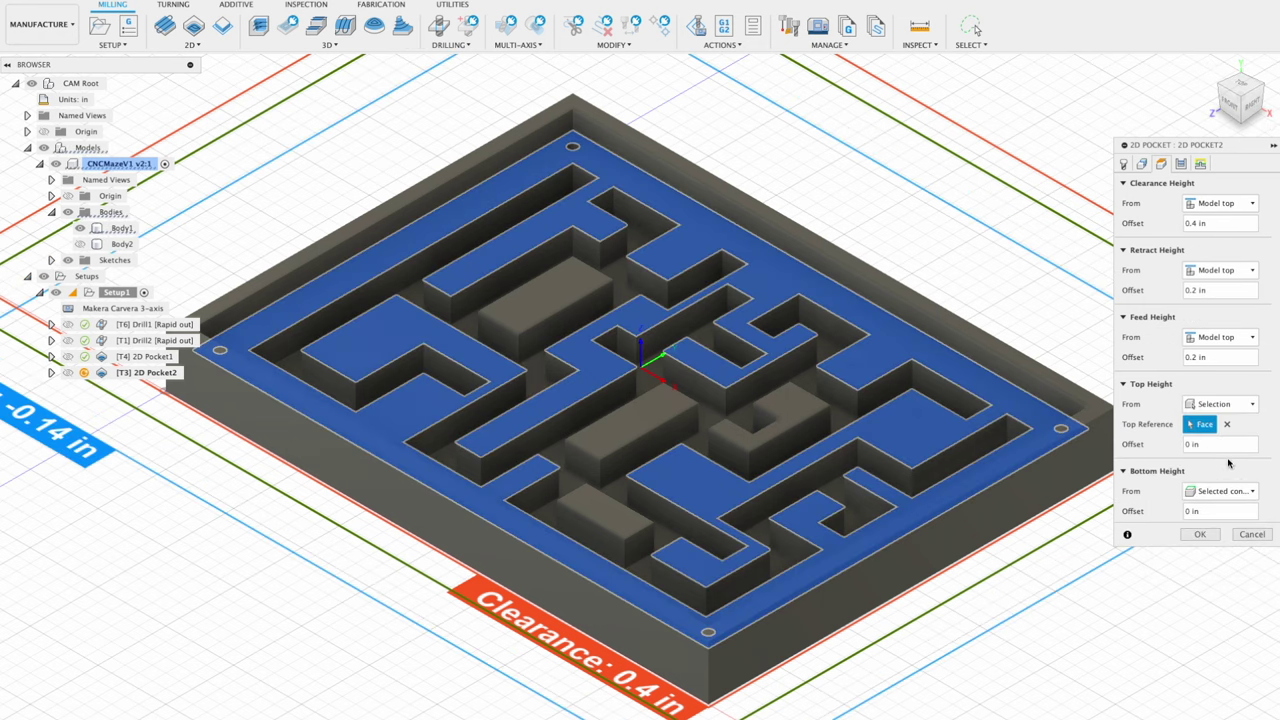
click(1181, 165)
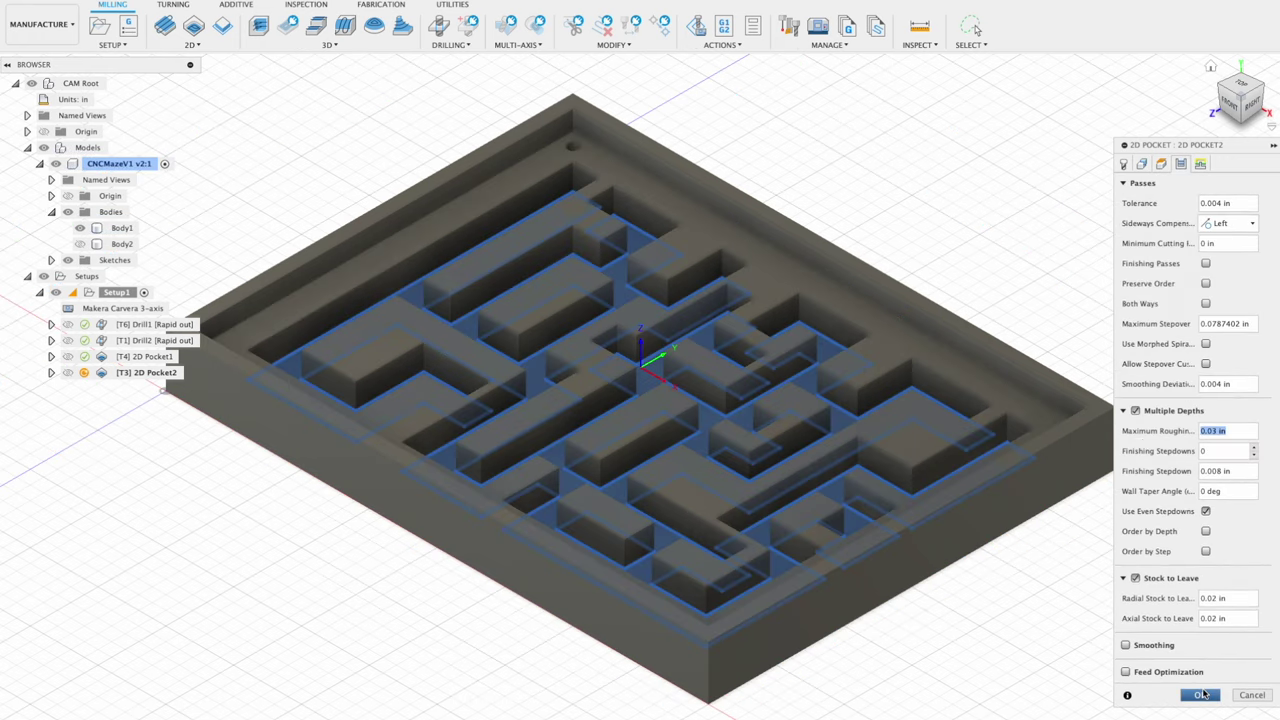
click(1200, 695)
- Create a 2D Contour operation along the closed chain of the plate's outer bottom edges, keeping tool 3
mouse_move(1045, 167)
middle_down()
mouse_move(1023, 133)
mouse_move(1020, 320)
mouse_move(1049, 157)
middle_up()
click(192, 45)
click(187, 102)
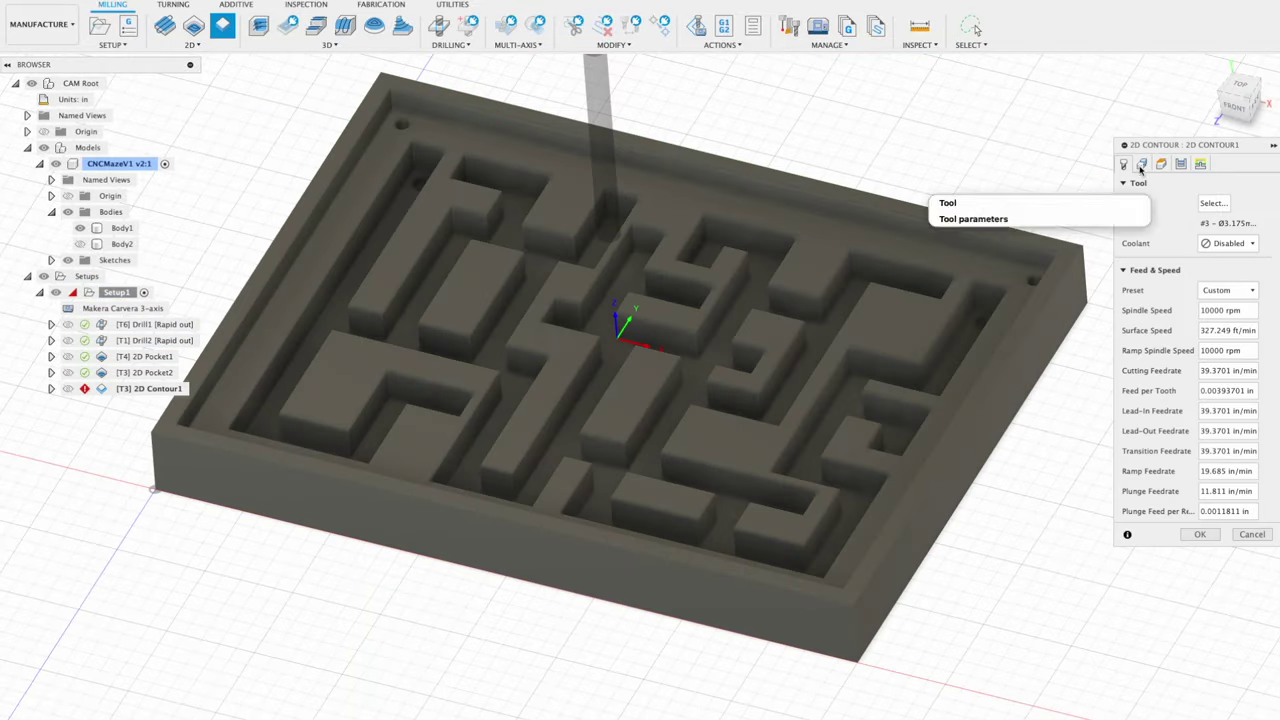
click(1142, 164)
click(1148, 247)
click(975, 480)
click(1029, 229)
- Enable rectangular tabs for the contour, 0.2 in wide and 0.12 in high, with 4 tabs per contour
click(1126, 303)
click(1227, 404)
click(1227, 422)
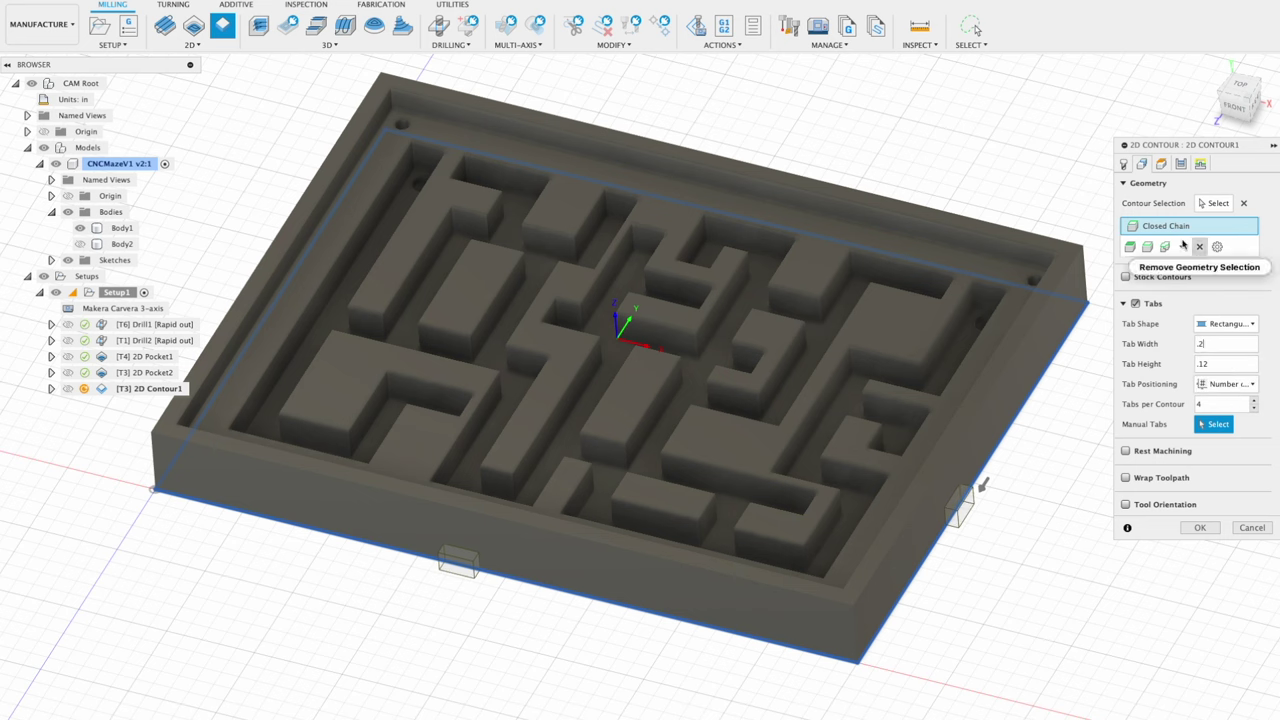
- Reference 2D Contour1's clearance, retract, feed and top heights to the model top
click(1161, 166)
click(1207, 203)
click(1195, 277)
click(1207, 270)
click(1195, 344)
click(1207, 337)
click(1195, 411)
click(1207, 404)
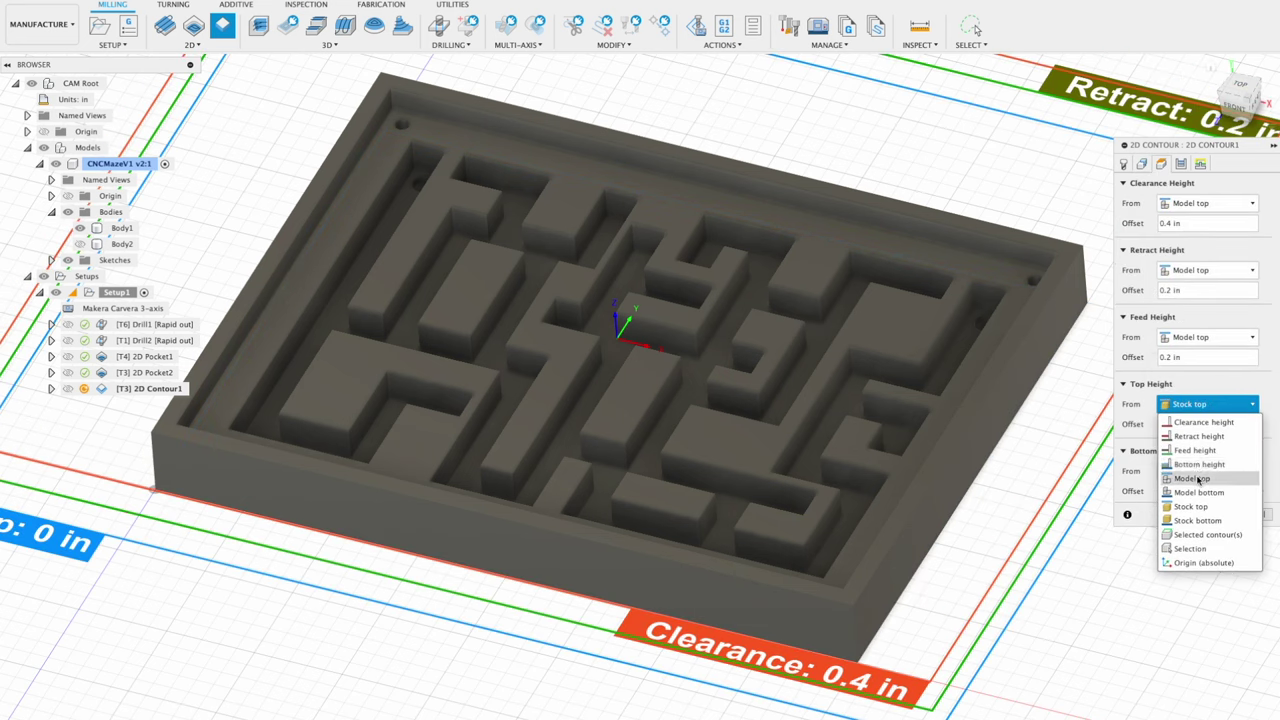
click(1203, 559)
- Enable multiple depths with a 0.03 in maximum roughing stepdown for 2D Contour1 and accept the operation
click(1182, 164)
scroll(1229, 449, down, 3)
click(1264, 418)
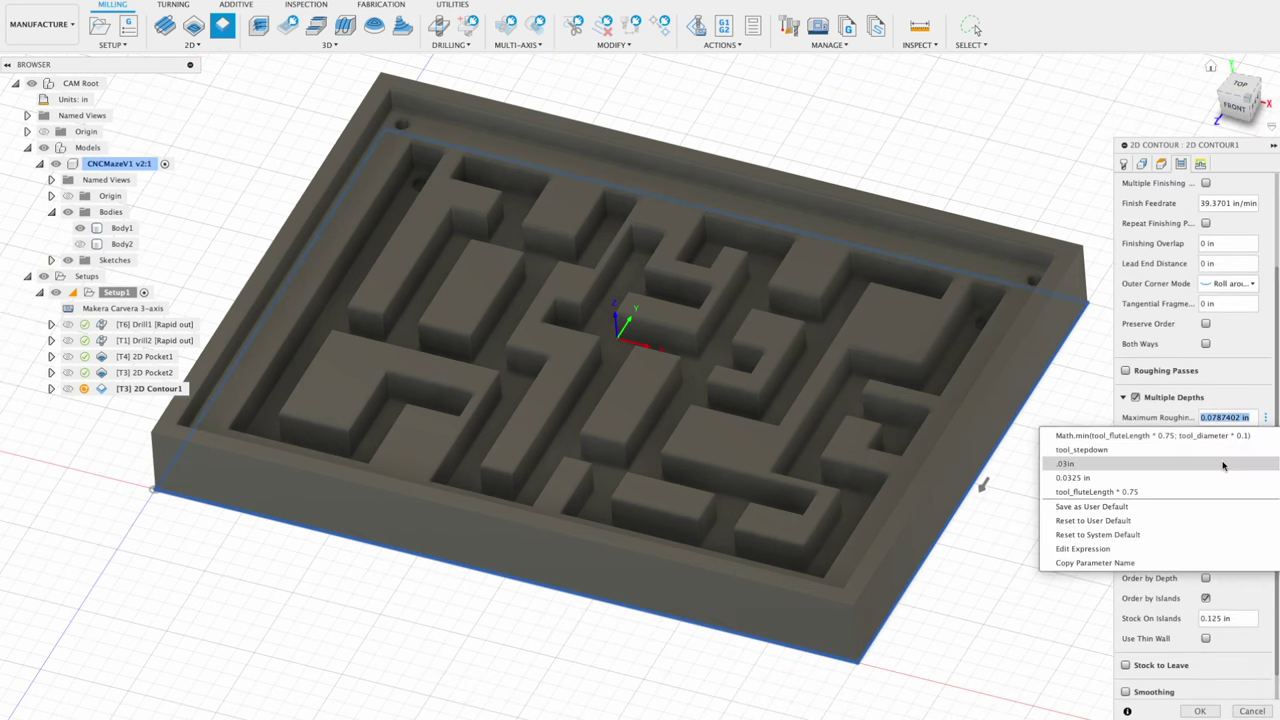
click(1223, 466)
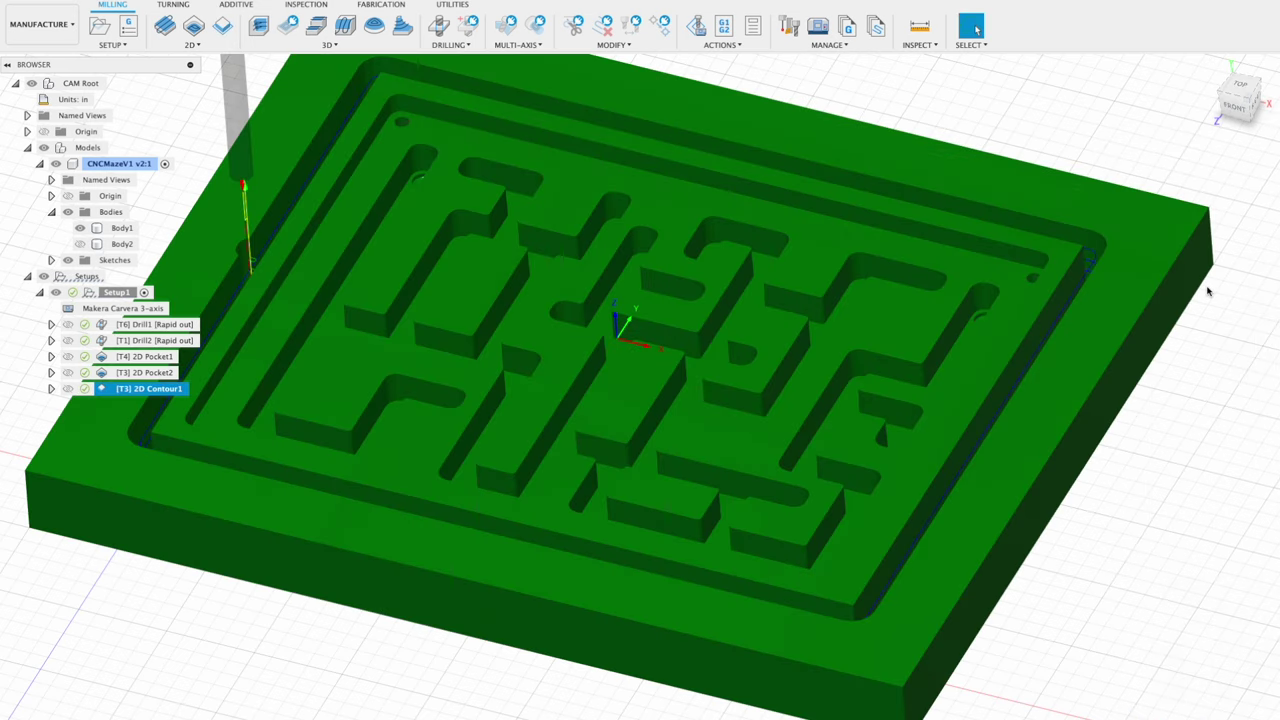
- Simulate the maze setup's toolpaths and play back the machining
click(161, 539)
click(722, 44)
click(720, 73)
click(639, 680)
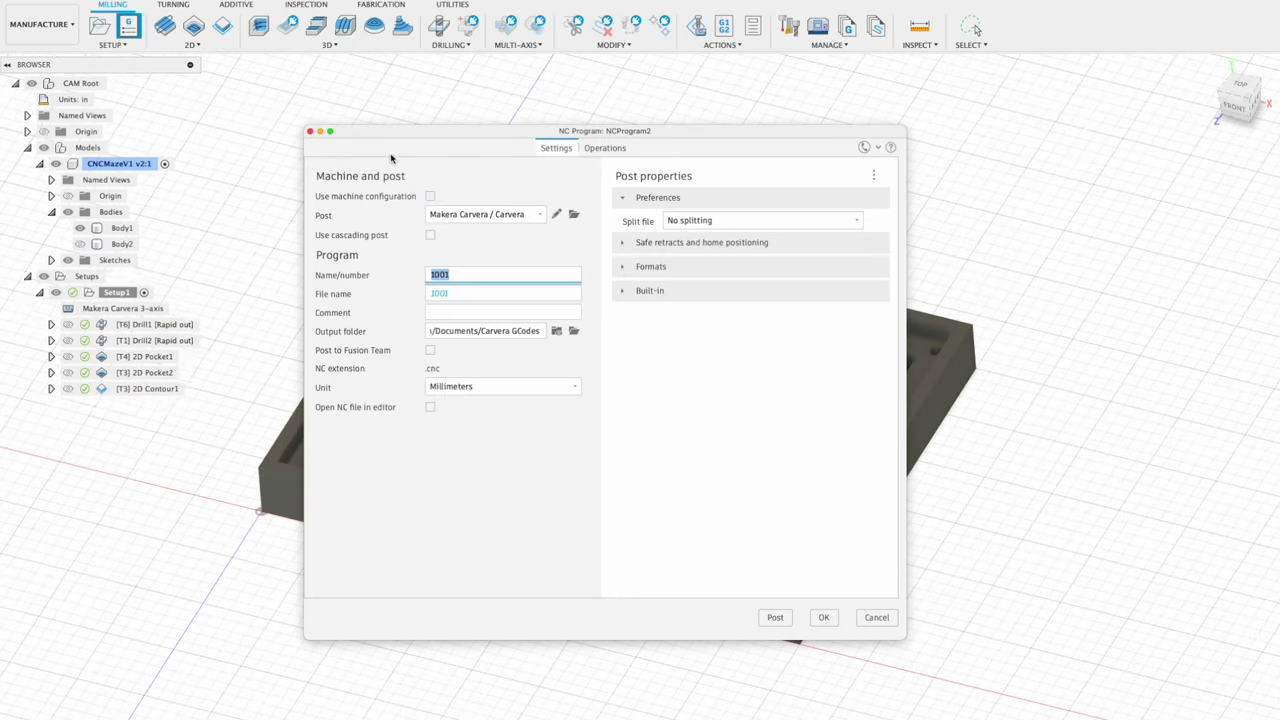
- Post an NC program named CNCMazeV1 using the Makera Carvera 3-axis machine configuration
click(429, 197)
click(460, 294)
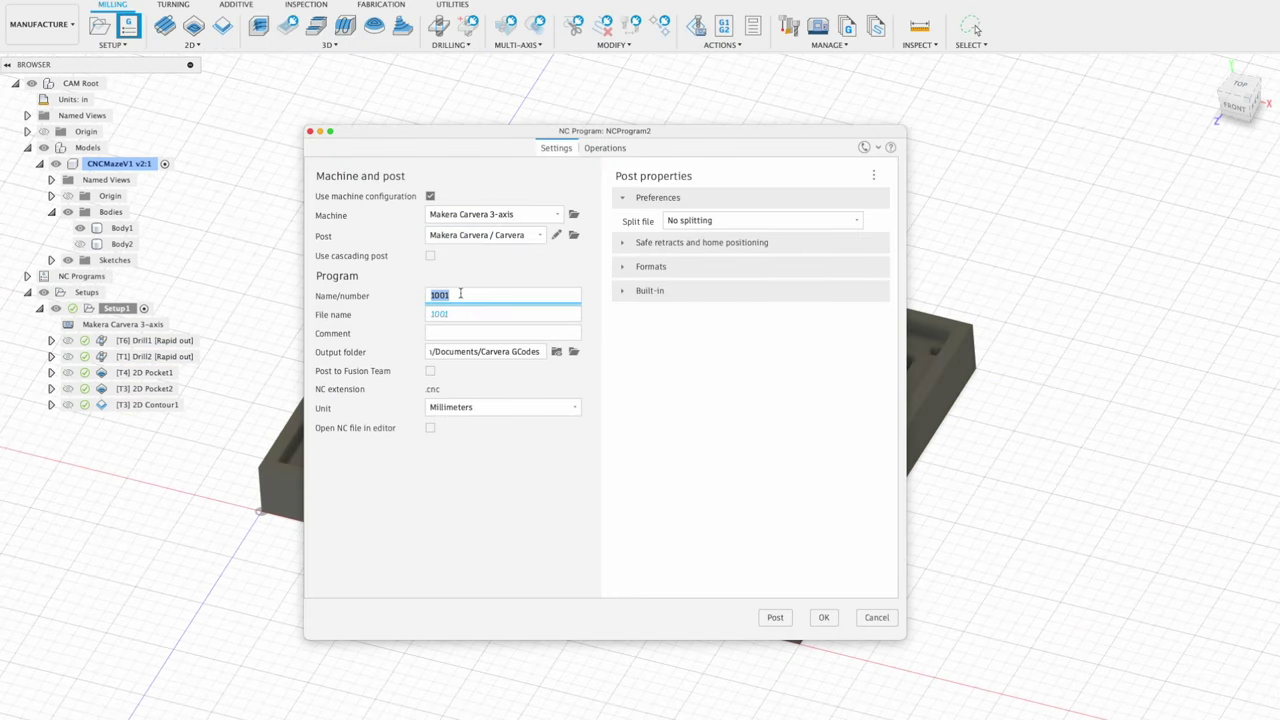
click(603, 148)
click(776, 617)
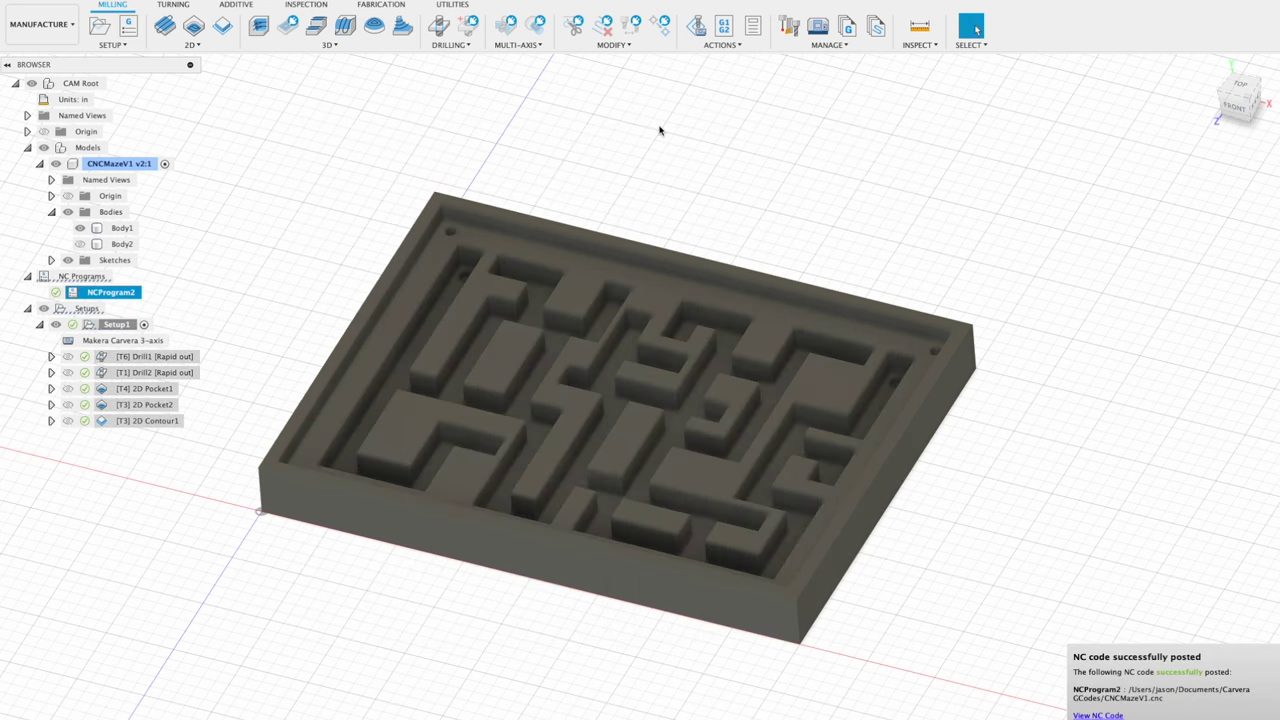
- Create a second milling setup on the Makera Carvera 3-axis machine with the lid body as its model
click(112, 25)
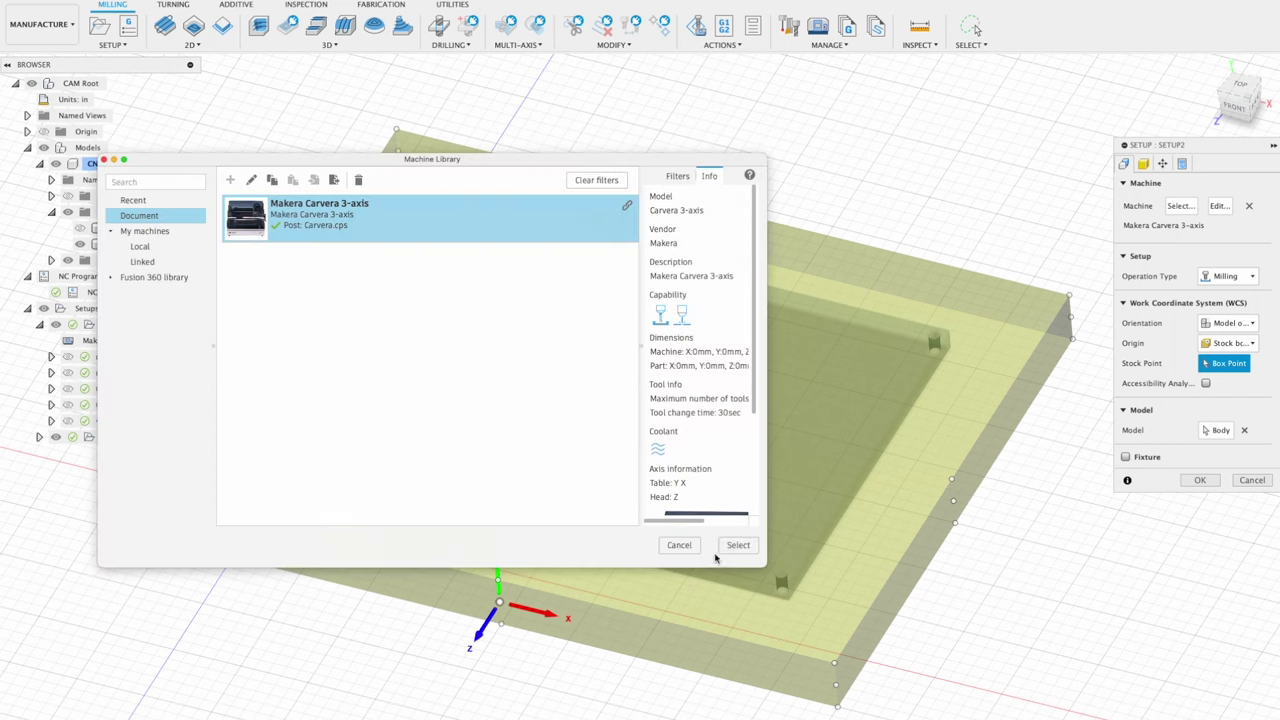
click(737, 545)
click(1218, 430)
- Define the lid setup's stock as a fixed size box 5 in wide, 5 in deep and 0.15 in high
click(1142, 163)
click(1223, 204)
click(1219, 223)
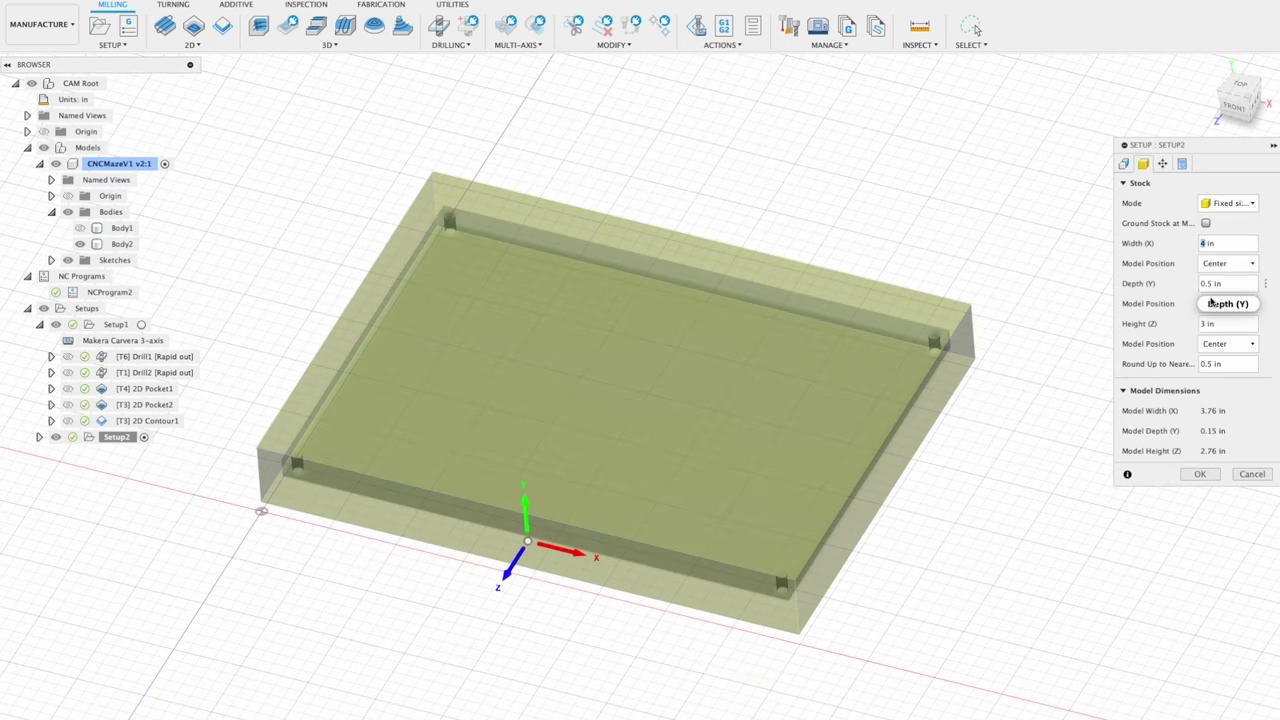
text(5)
click(1212, 283)
text(5.15)
- Reorient the lid setup's work coordinate system so Z points up along the lid's corner edge, and accept the setup
click(1124, 163)
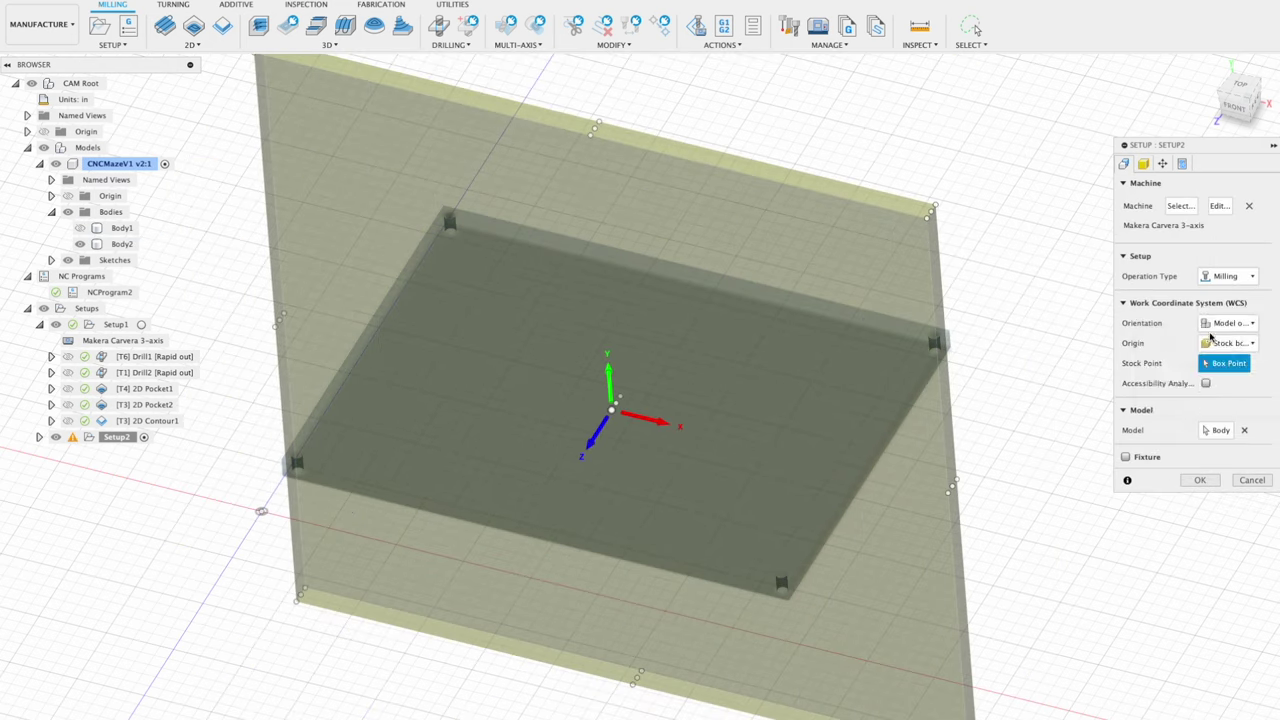
click(1211, 324)
click(1222, 354)
click(789, 594)
click(1163, 163)
click(1124, 163)
click(1200, 560)
- Create a Drill operation on the lid's four corner holes with the 2 mm drill, tool 6, and the Hardwood/Plastic preset
click(438, 25)
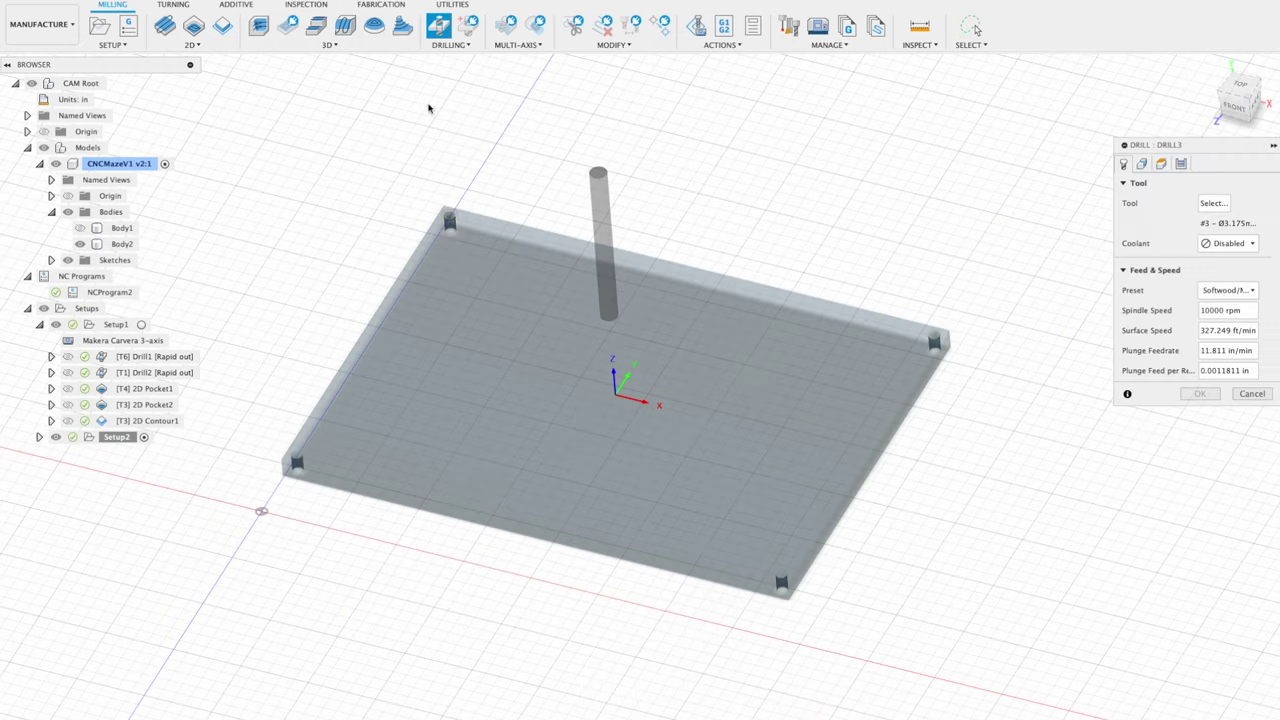
double_click(394, 251)
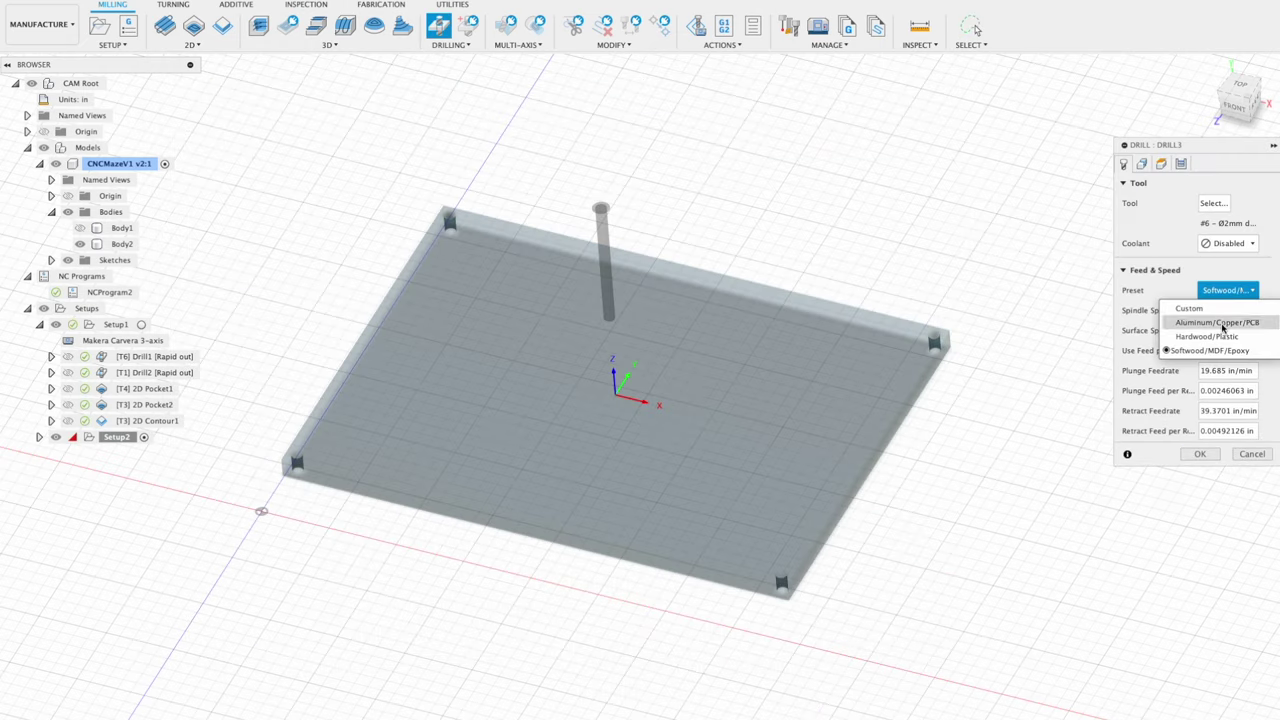
click(1222, 325)
click(1141, 163)
- Reference the drill's retract, feed and top heights to the model top and its bottom height to the model bottom, and accept
click(1163, 164)
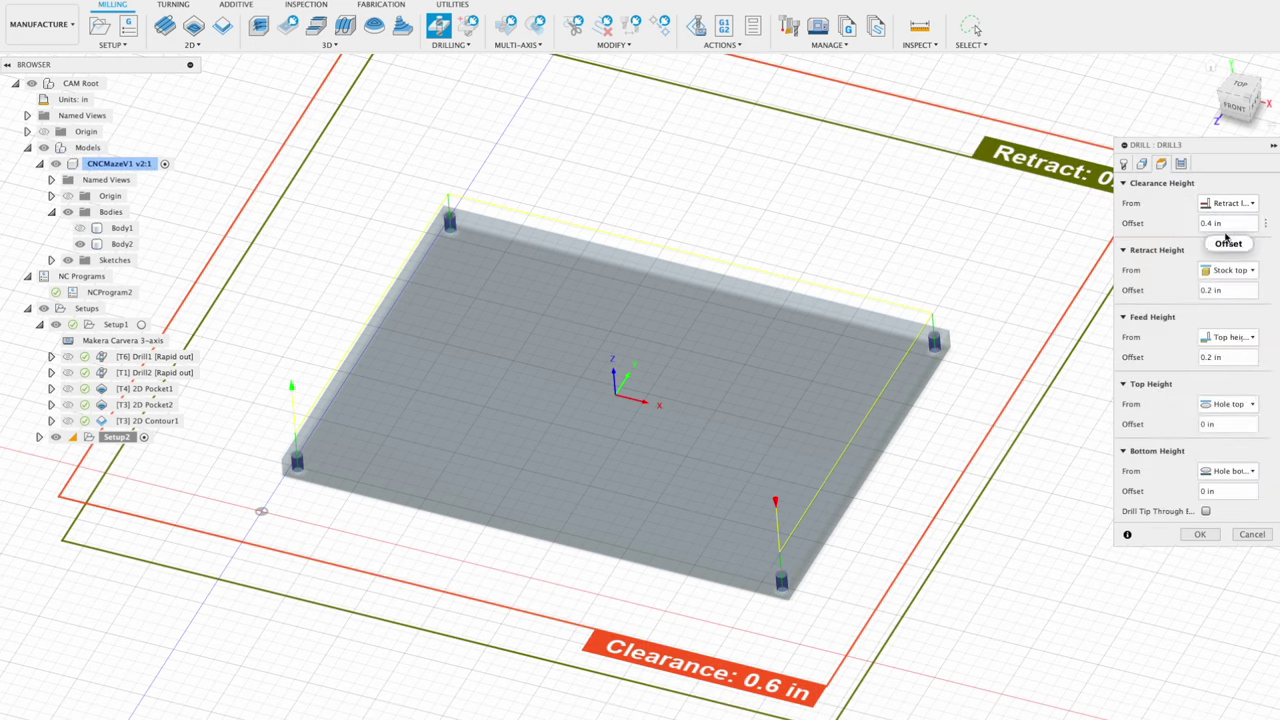
click(1228, 337)
click(1228, 471)
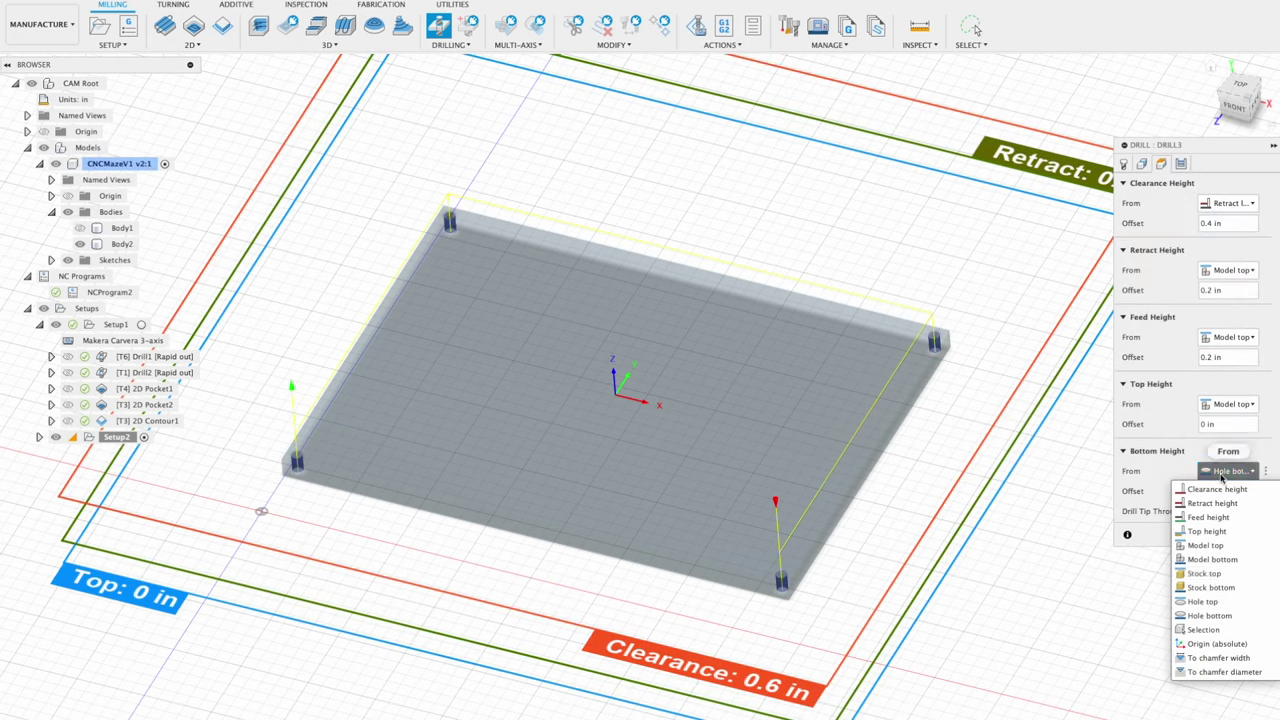
click(1215, 561)
click(1200, 534)
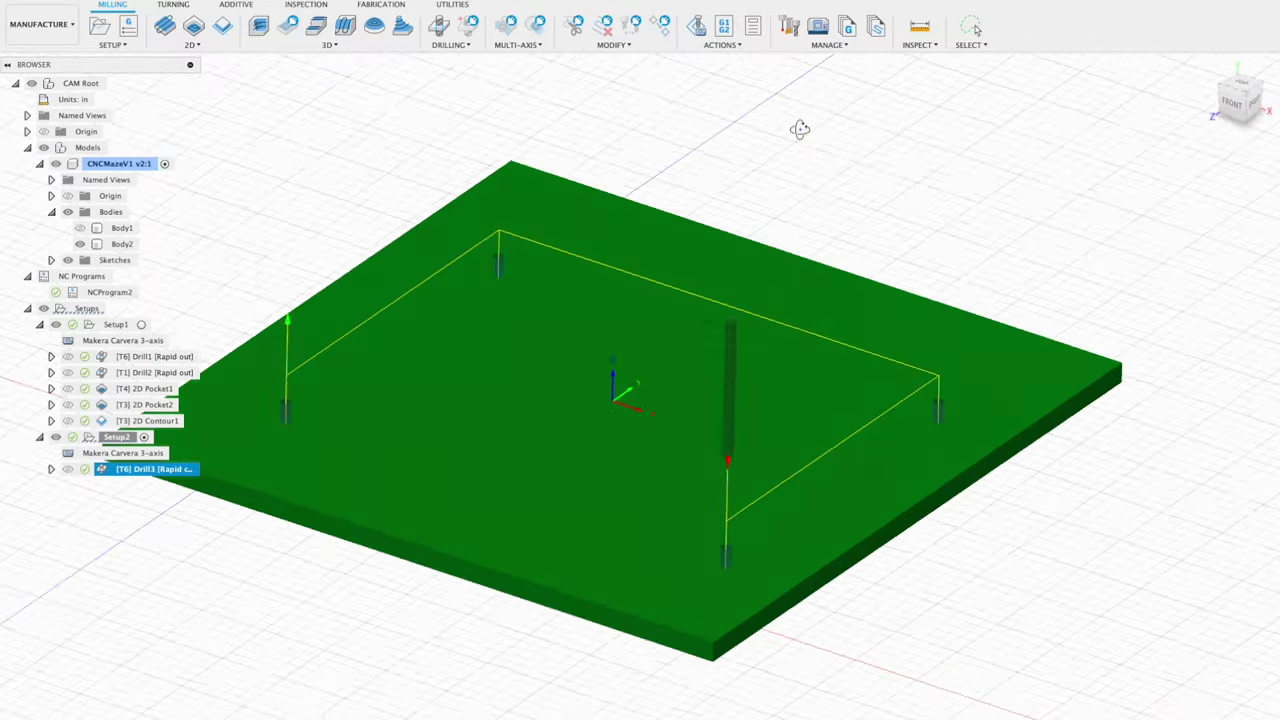
- Create a 2D Contour operation with tool 4 along the closed chain of the lid's outer bottom edges
click(190, 45)
click(186, 102)
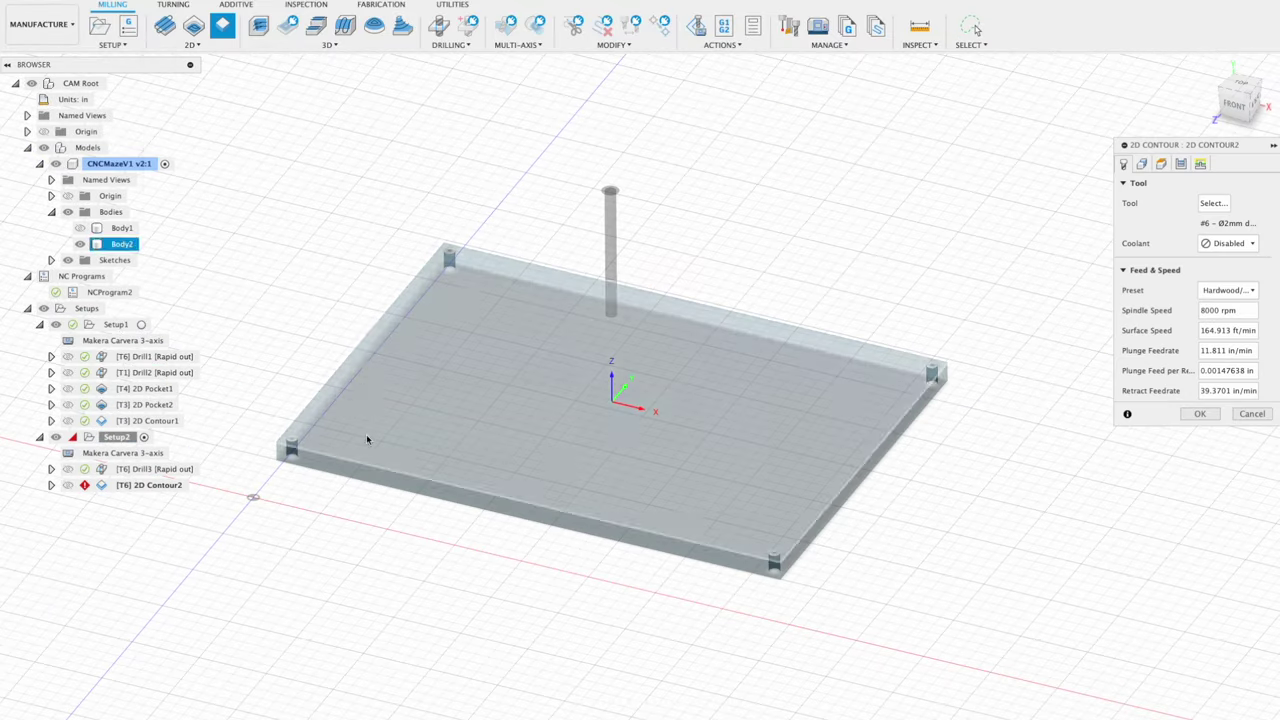
click(1213, 203)
click(251, 281)
click(408, 233)
click(986, 640)
click(1142, 163)
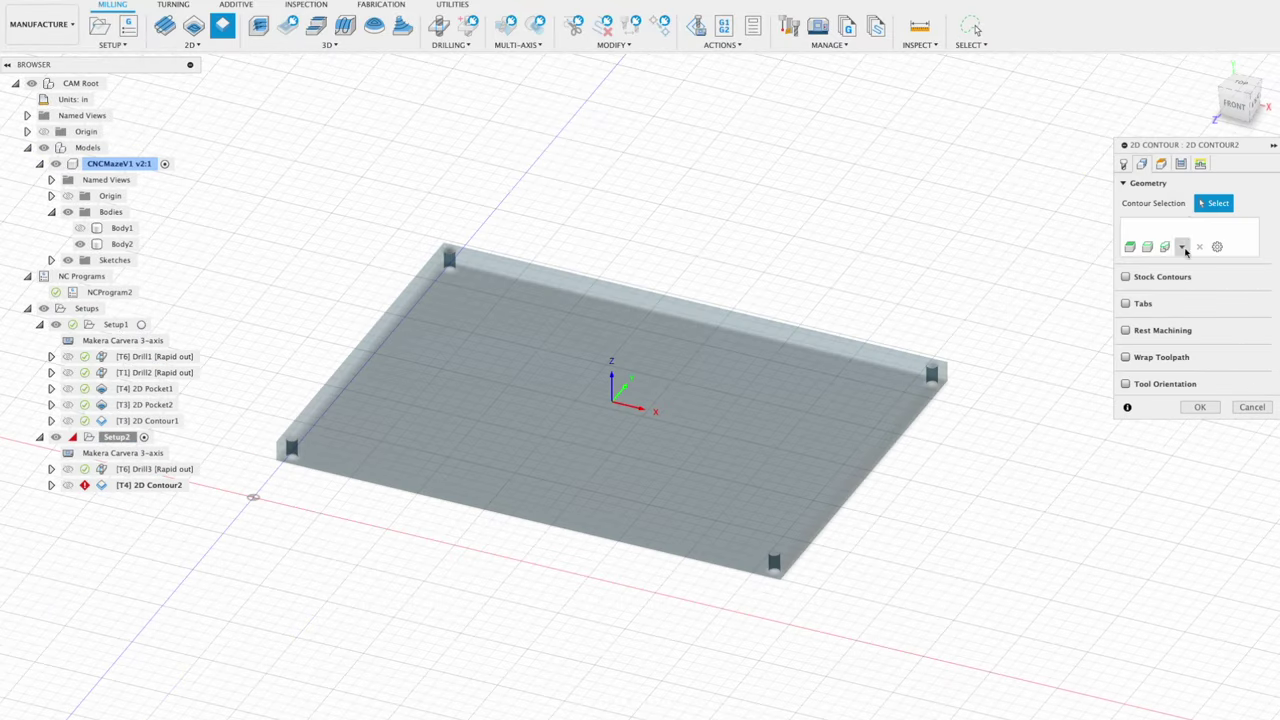
click(880, 463)
click(1029, 228)
- Enable rectangular tabs for the lid contour, positioned by number with 2 tabs per contour
click(1126, 303)
click(1226, 384)
click(1226, 422)
click(1254, 400)
click(1203, 344)
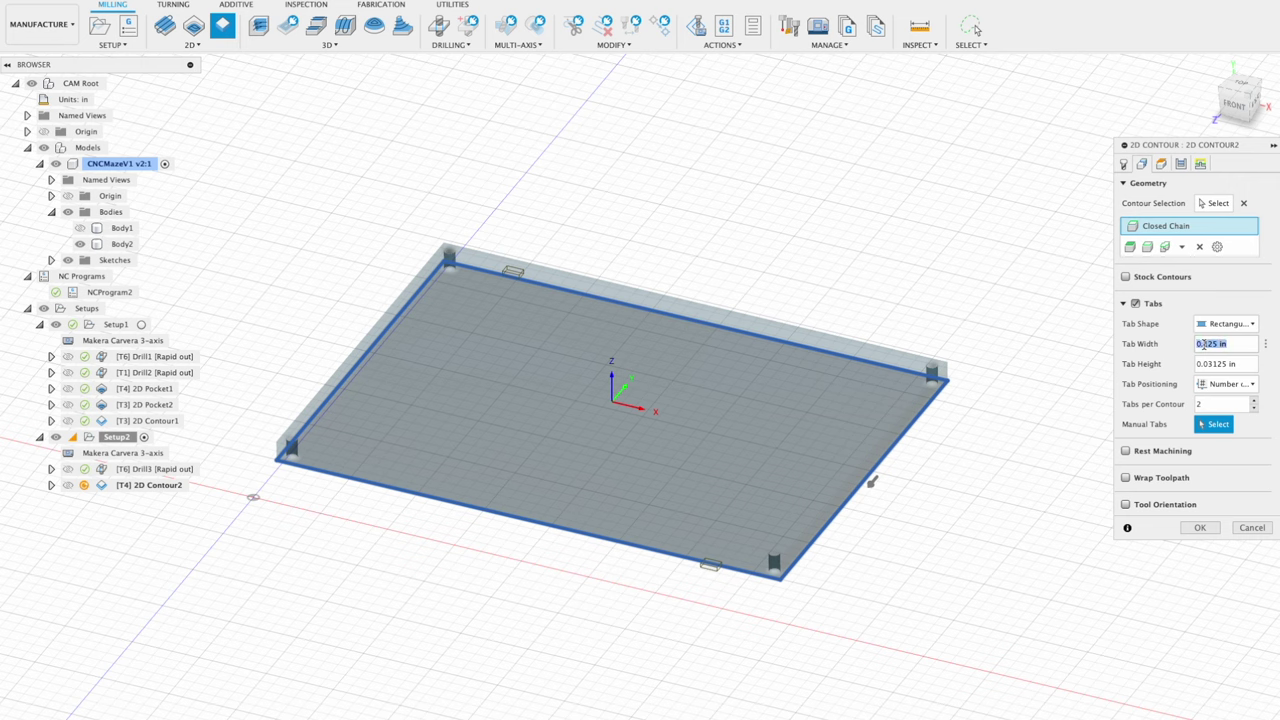
- Reference the lid contour's clearance, retract, feed and top heights to the model top and enable multiple depths
click(1162, 164)
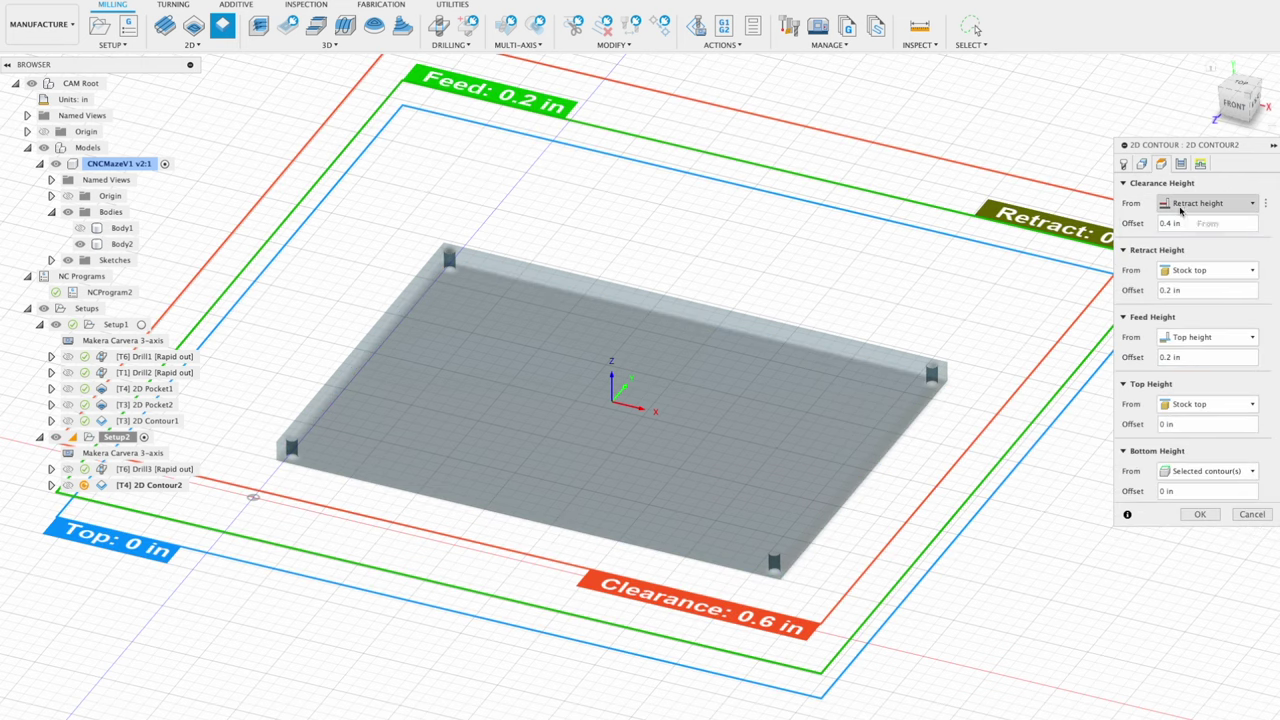
click(1180, 204)
click(1184, 278)
click(1184, 270)
click(1184, 345)
click(1186, 338)
click(1184, 412)
click(1176, 404)
click(1184, 480)
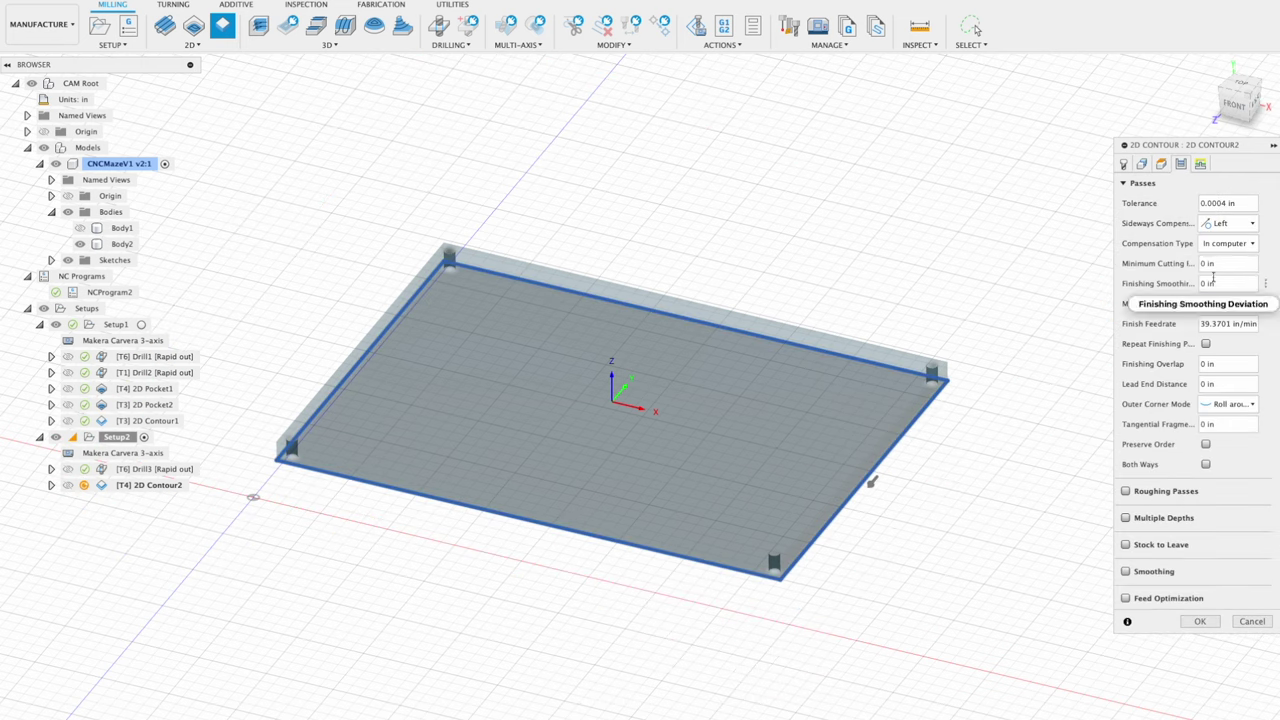
click(1125, 517)
scroll(1245, 461, down, 2)
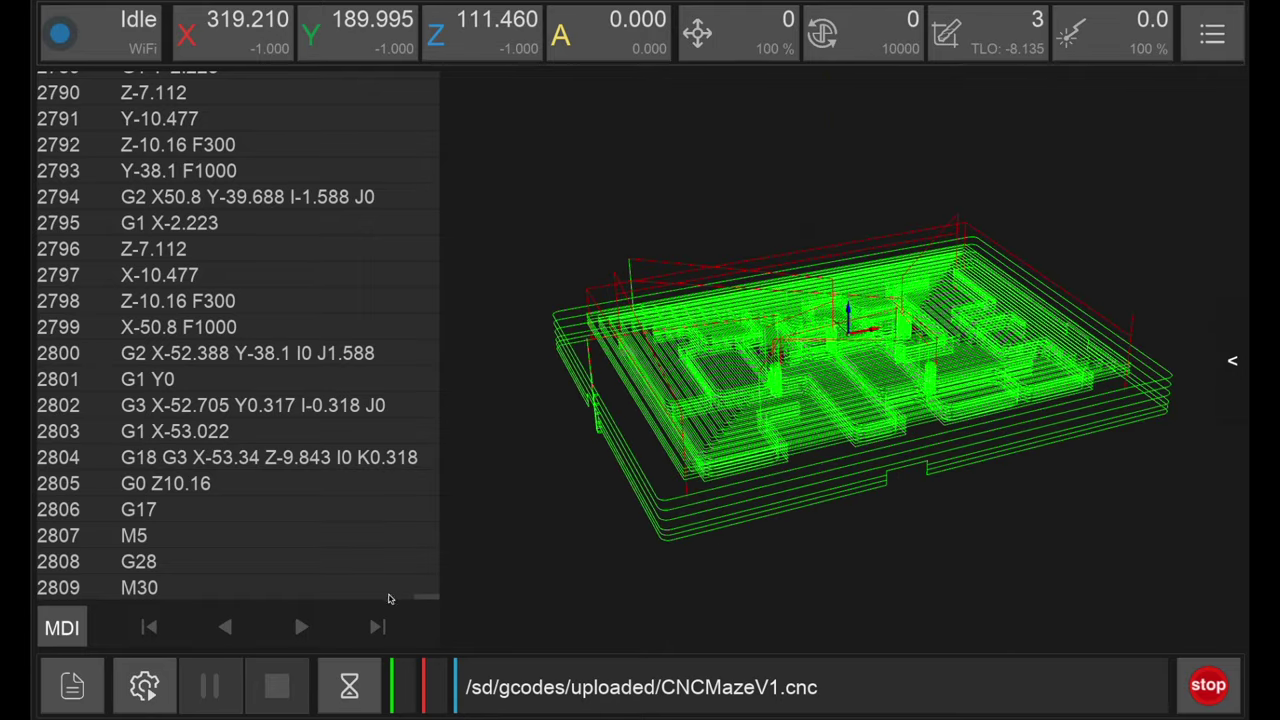
- In the Carvera controller, open the run configuration for CNCMazeV1.cnc and set the work origin's X offset to 60 from Anchor1
click(144, 685)
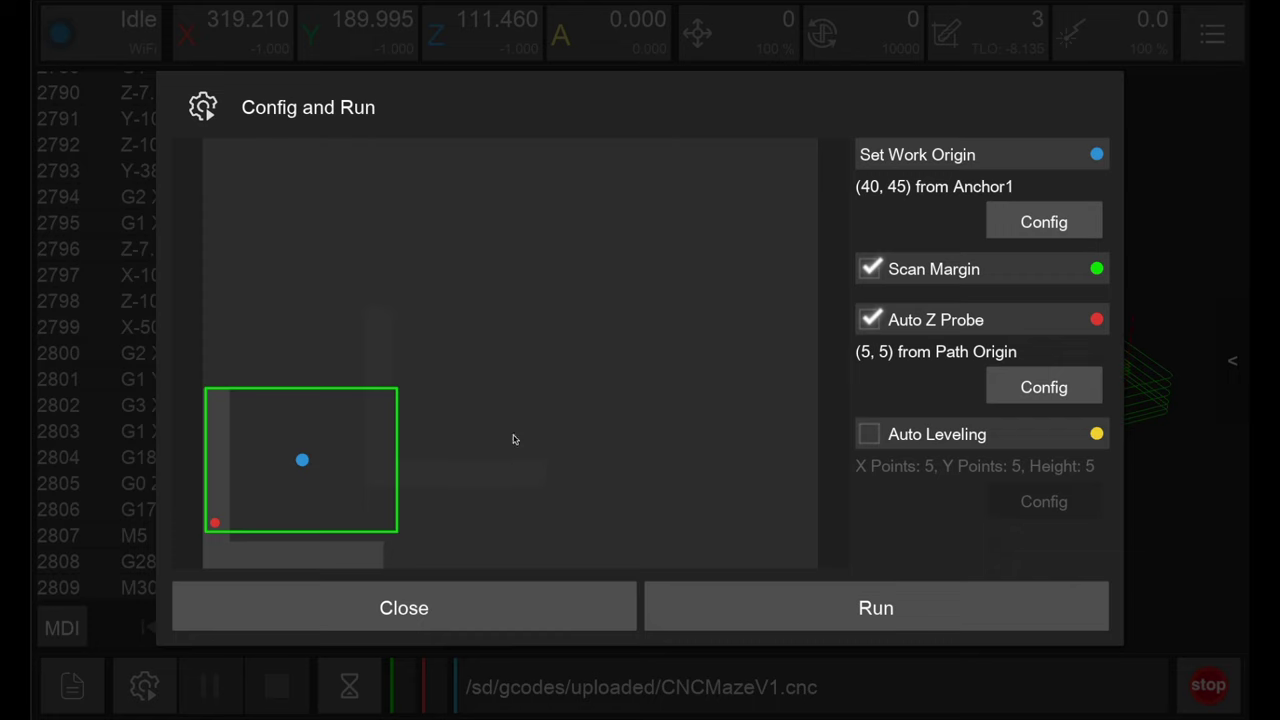
click(1017, 222)
click(560, 350)
drag(560, 350, 470, 352)
text(60)
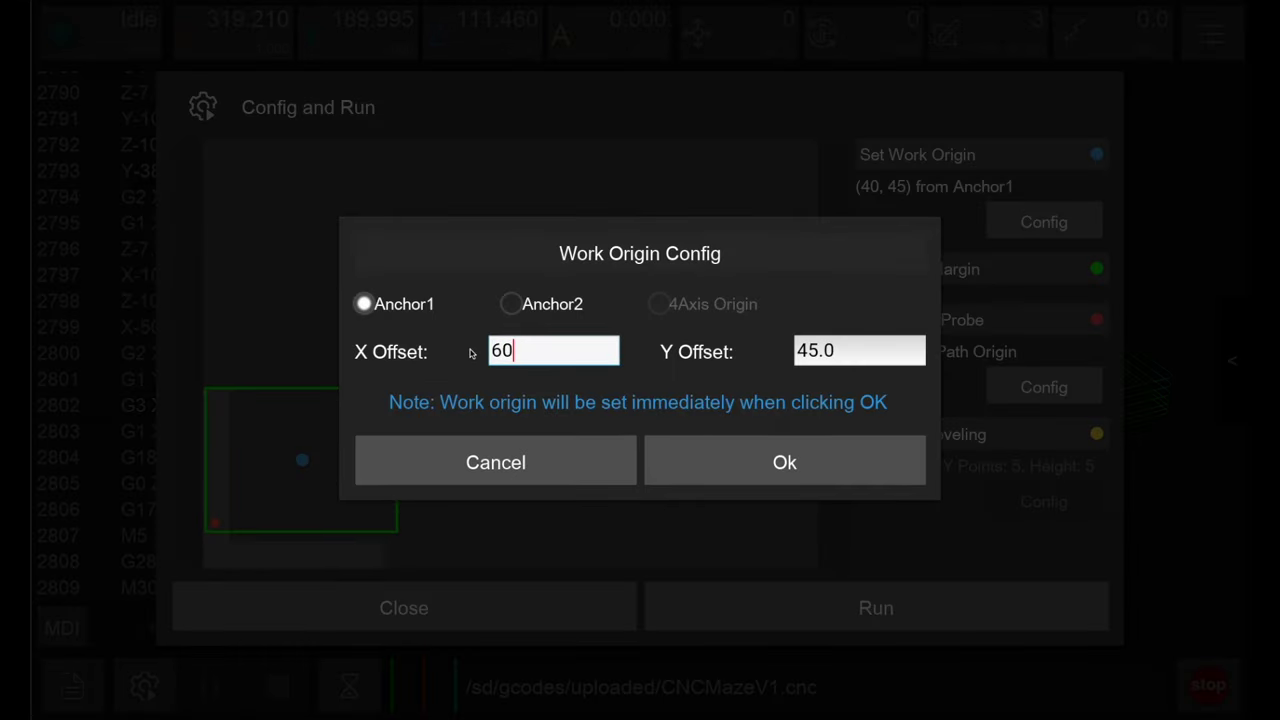
click(747, 455)
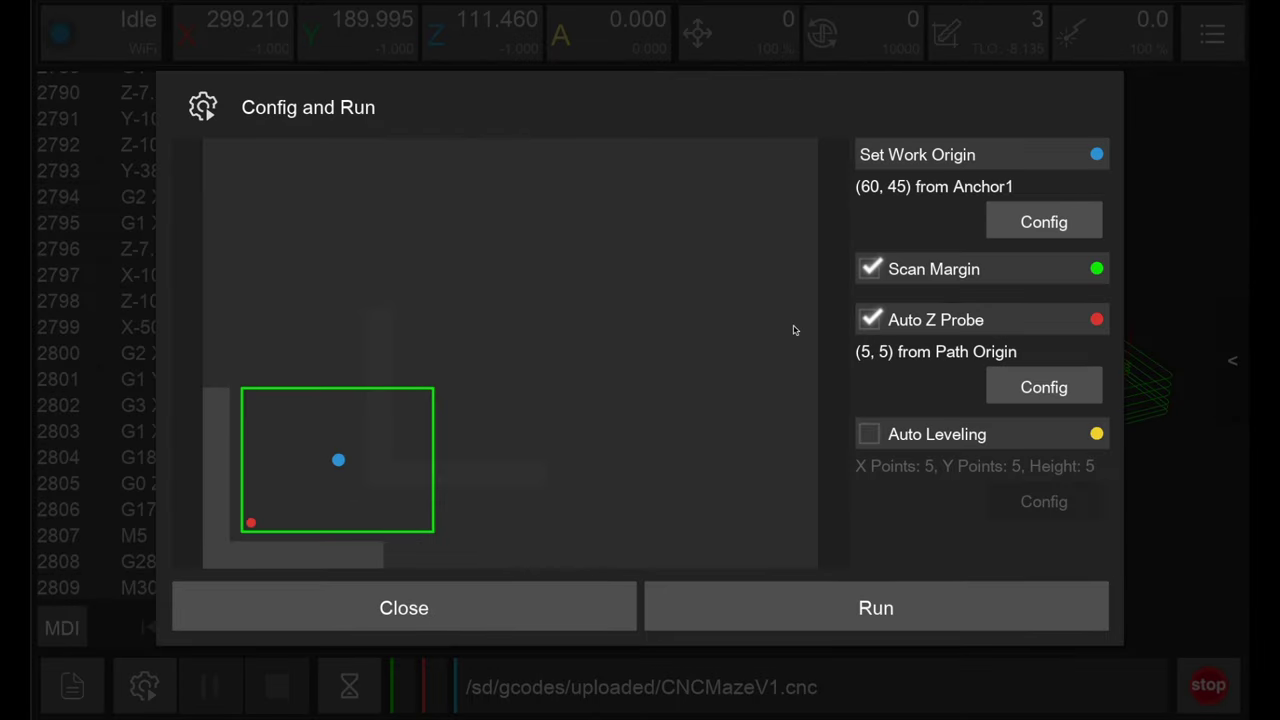
- Set the work origin offsets from Anchor1 to X 62 and Y 47
click(1019, 222)
drag(605, 350, 437, 360)
text(6)
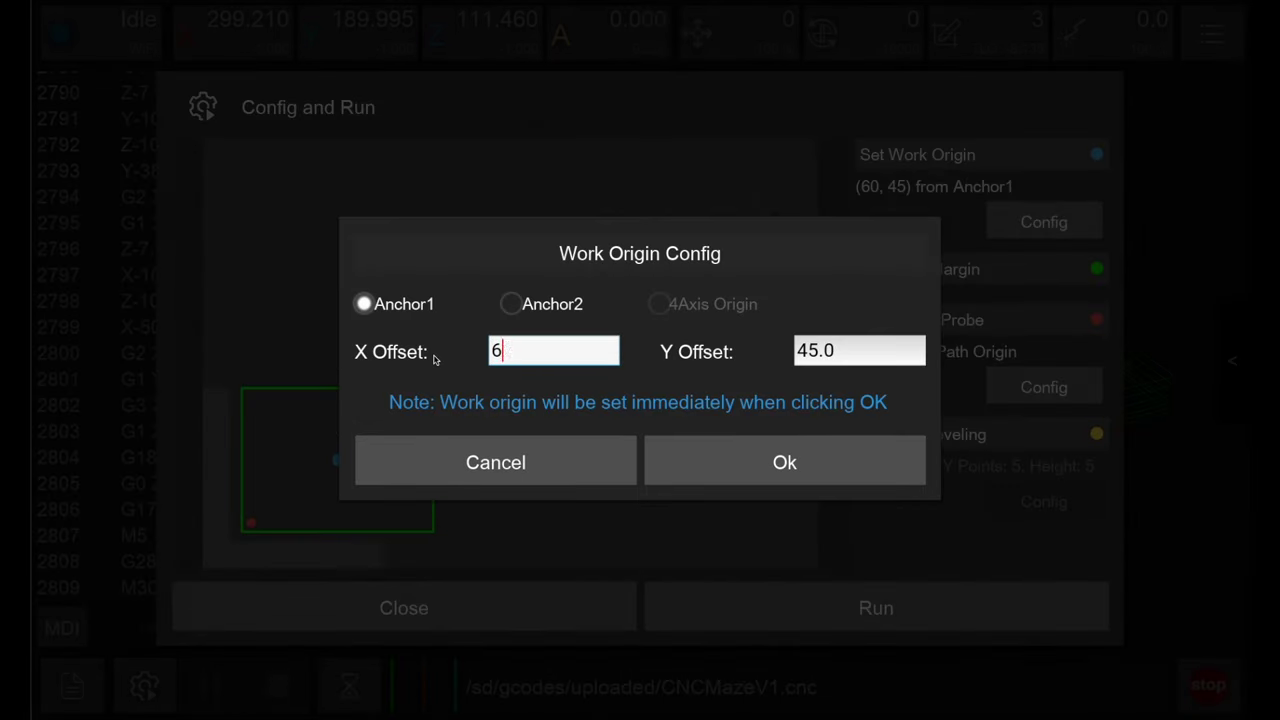
text(2)
drag(877, 354, 764, 360)
text(47)
click(780, 440)
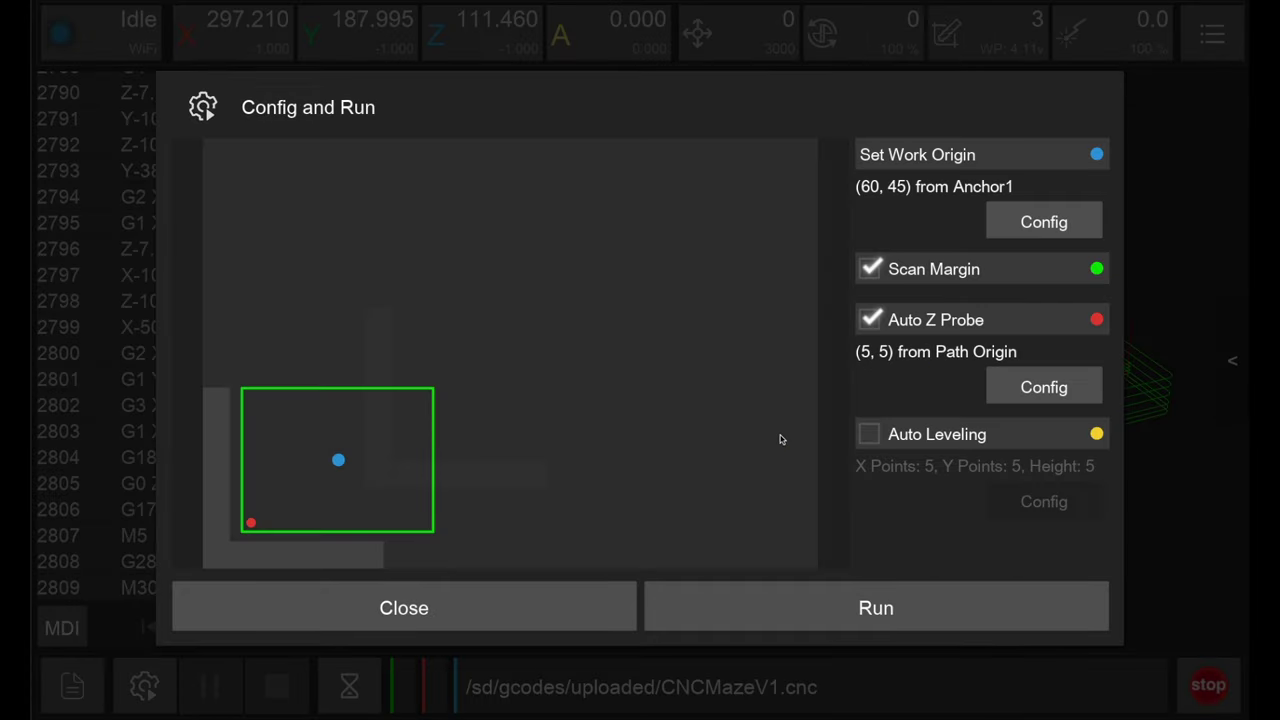